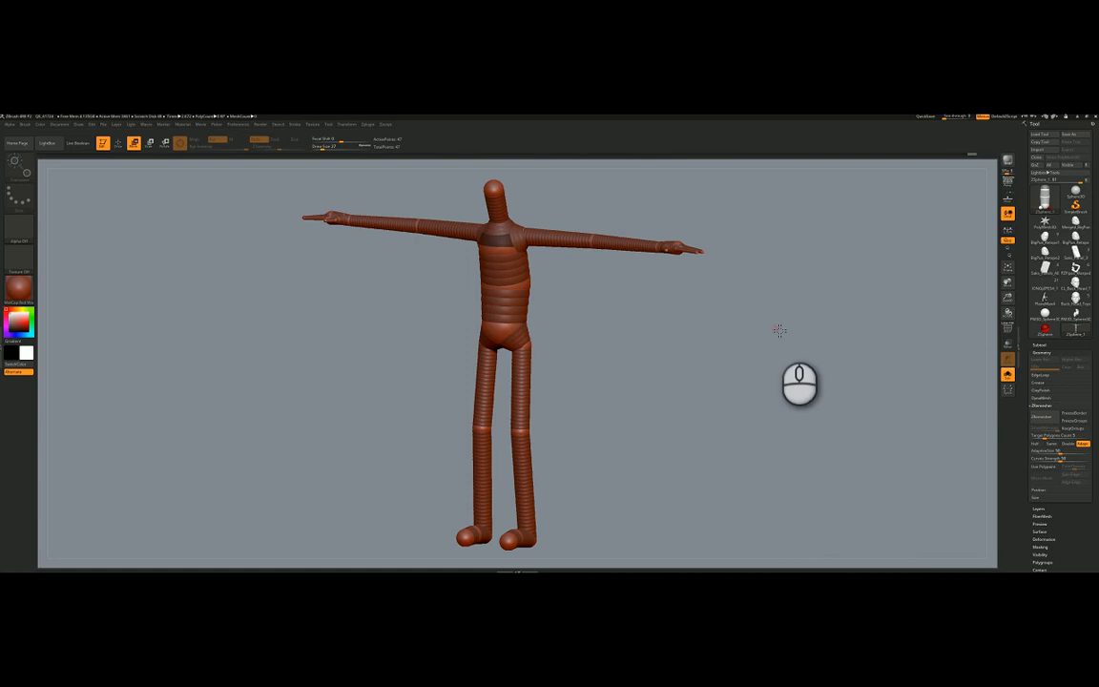
Step: Examine the finished ZSphere mannequin and its adaptive skin preview from several angles
mouse_move(615, 381)
mouse_down()
mouse_move(626, 356)
mouse_move(626, 388)
mouse_up()
ctrl+right_drag(598, 323, 646, 284)
alt+right_drag(608, 337, 762, 445)
ctrl+right_drag(731, 417, 637, 416)
alt+right_drag(621, 419, 519, 383)
alt+right_drag(519, 383, 579, 327)
key(w)
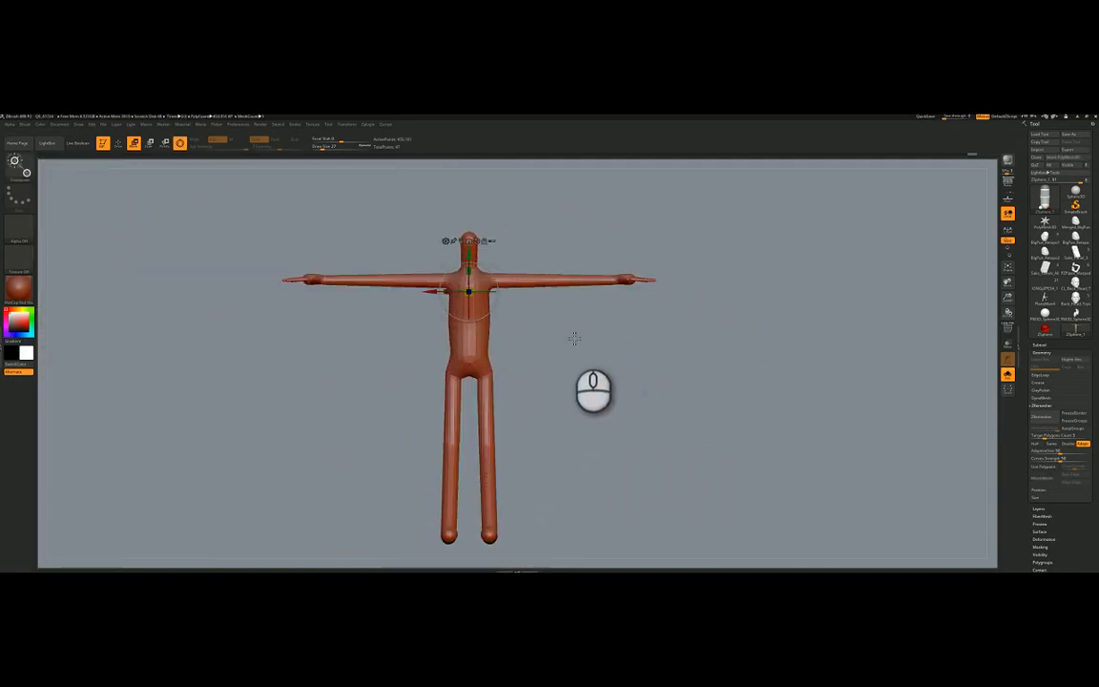
mouse_move(572, 336)
mouse_down()
mouse_move(525, 351)
mouse_move(577, 343)
mouse_move(550, 346)
mouse_move(575, 346)
mouse_move(562, 388)
mouse_move(569, 352)
mouse_up()
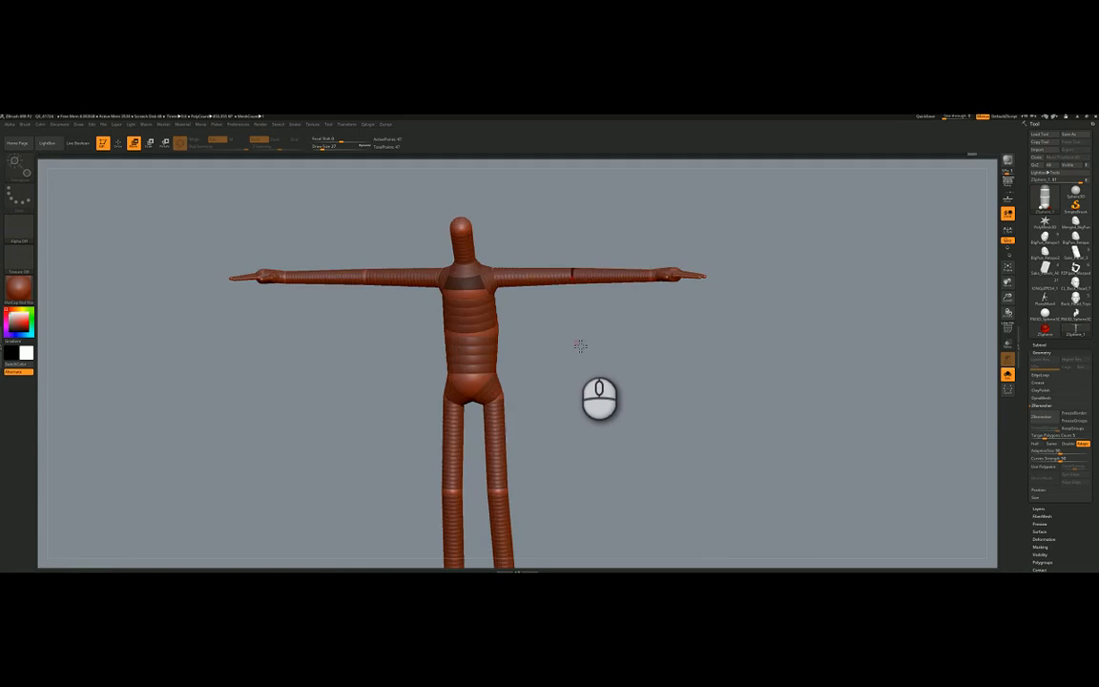
drag(796, 356, 834, 321)
right_drag(834, 320, 850, 324)
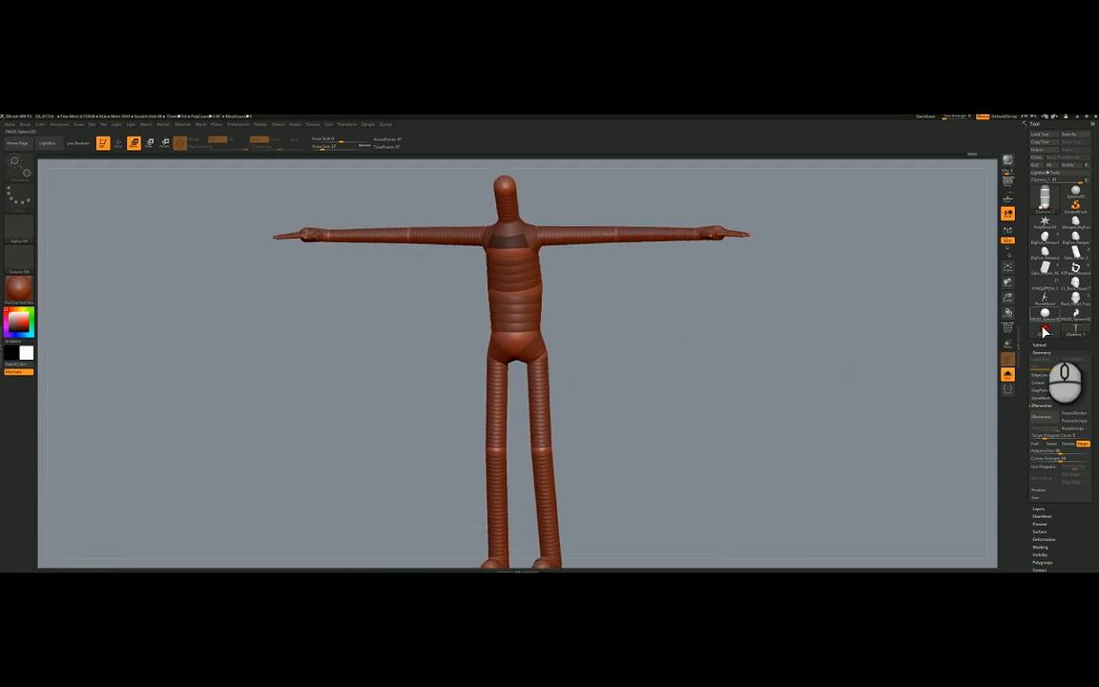
Step: Load a fresh ZSphere as the active tool and frame it large from the front
click(1049, 332)
right_drag(611, 327, 645, 431)
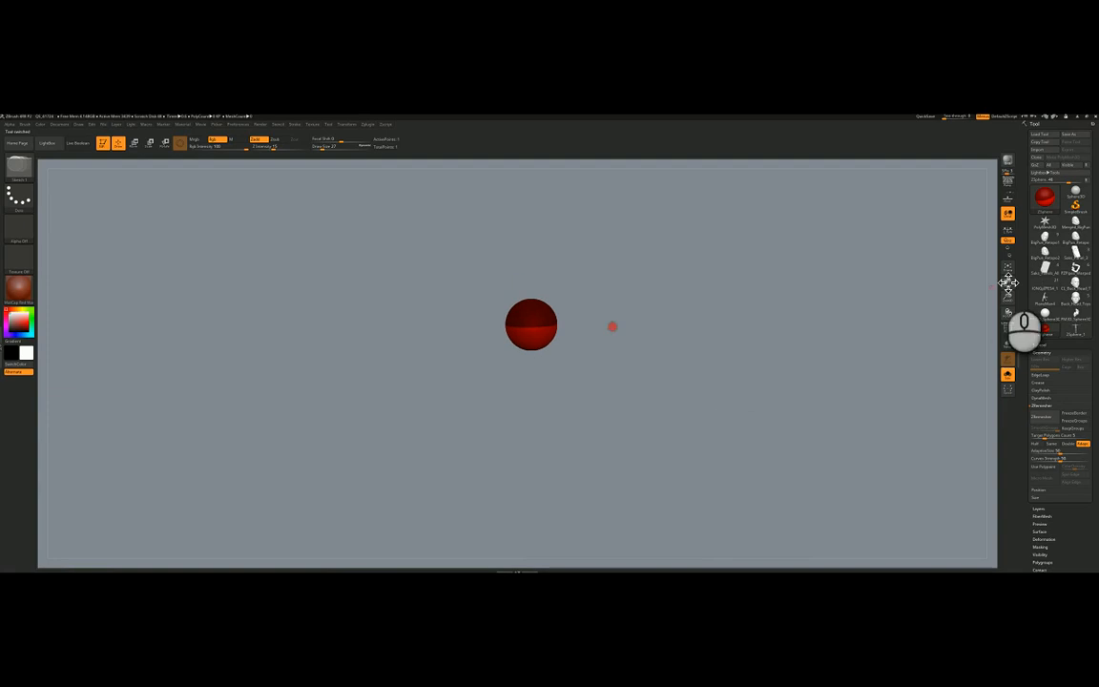
click(1044, 204)
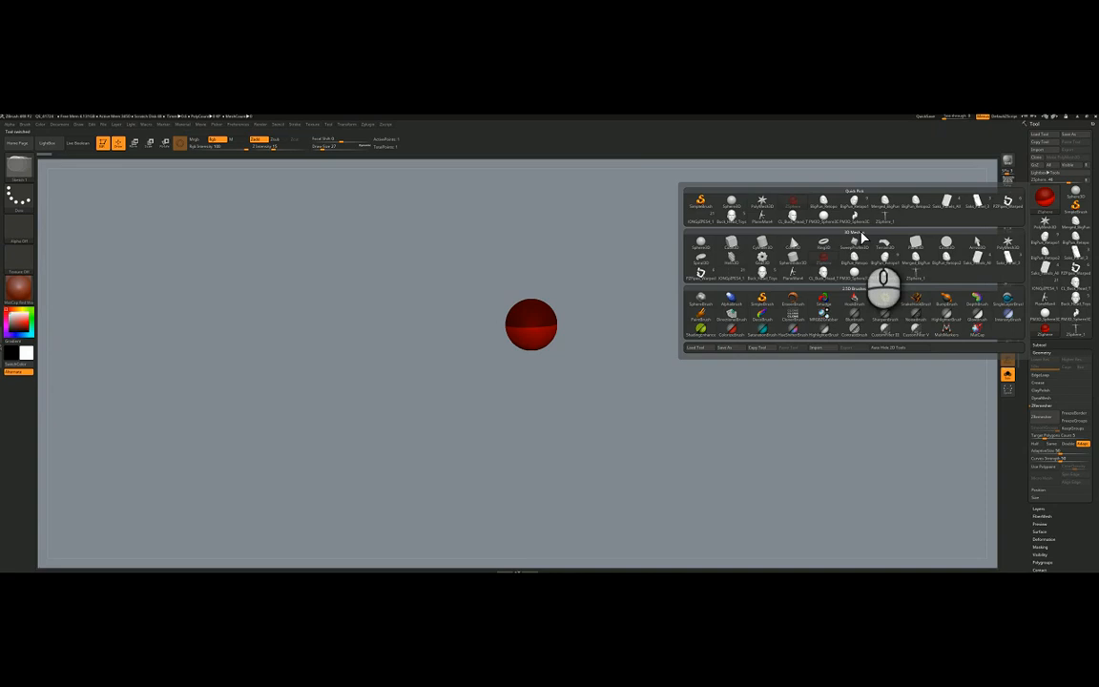
mouse_move(826, 266)
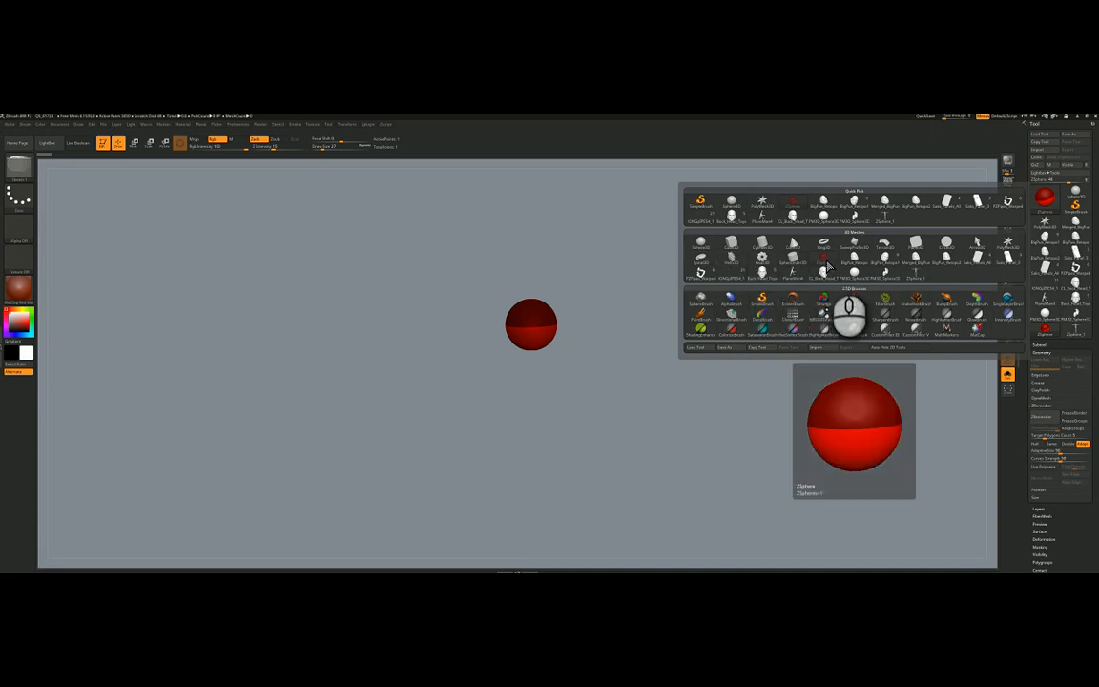
click(825, 260)
right_drag(572, 352, 627, 331)
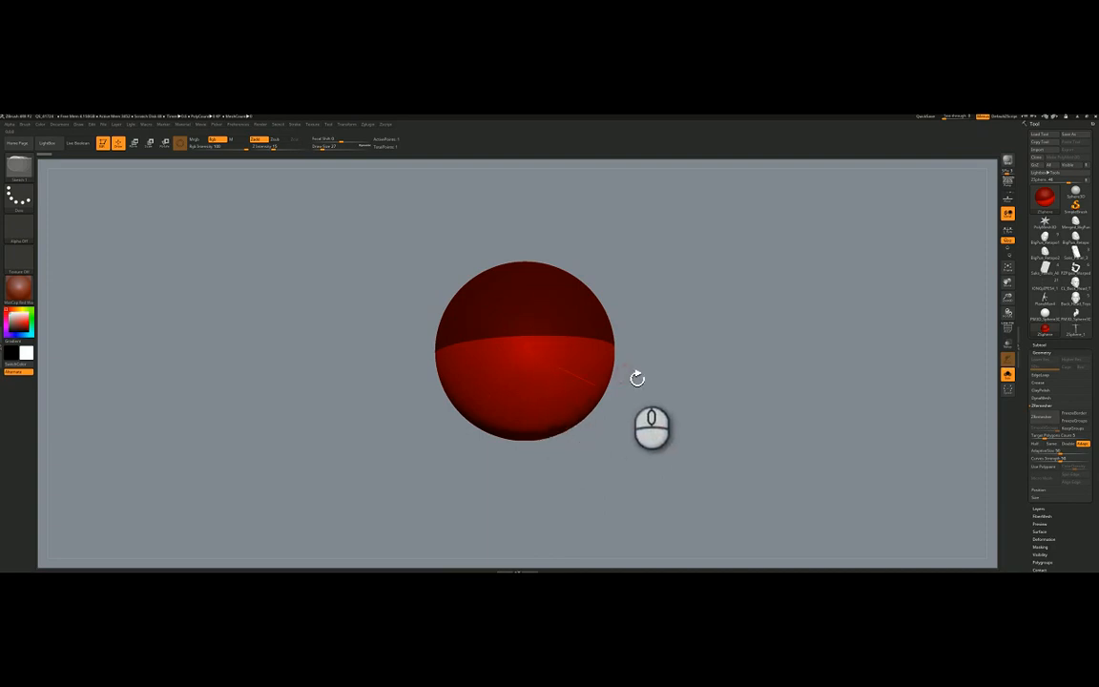
right_drag(545, 378, 520, 354)
right_drag(516, 353, 533, 326)
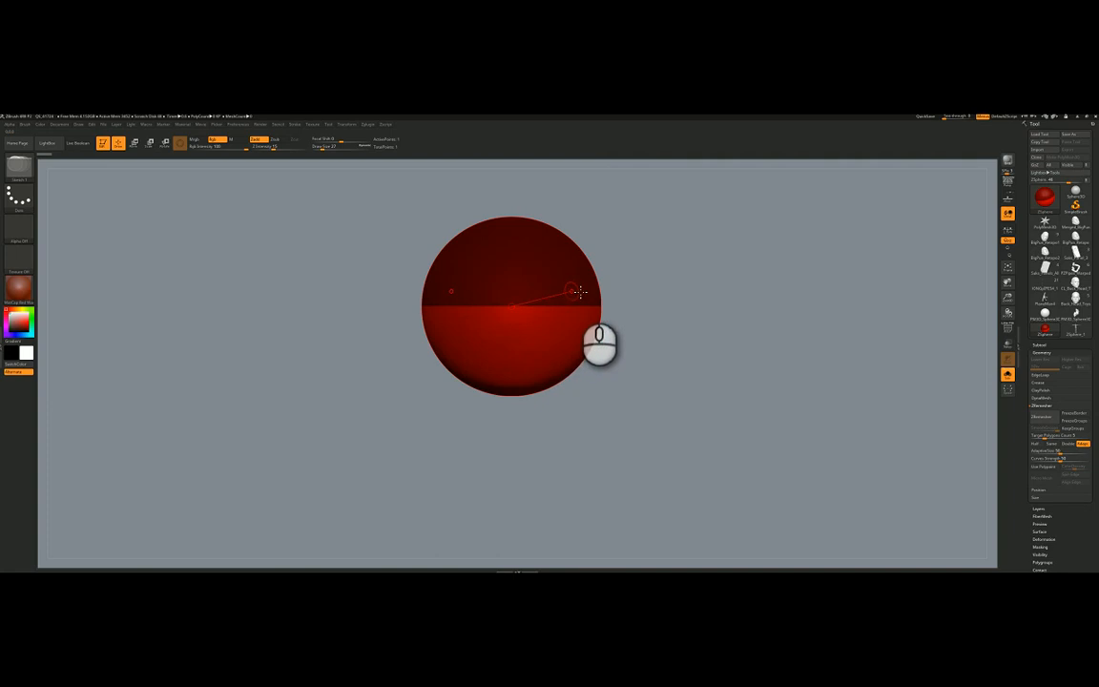
Step: Reduce the draw size and add two child ZSpheres in a chain beneath the root sphere
key(space)
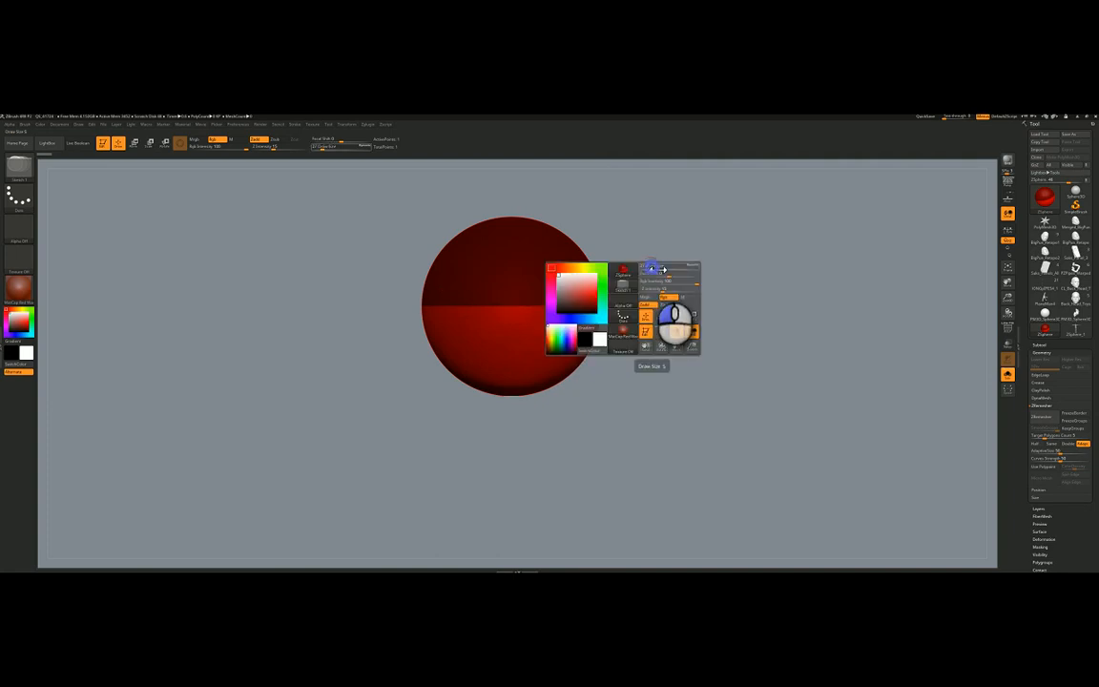
drag(656, 269, 650, 269)
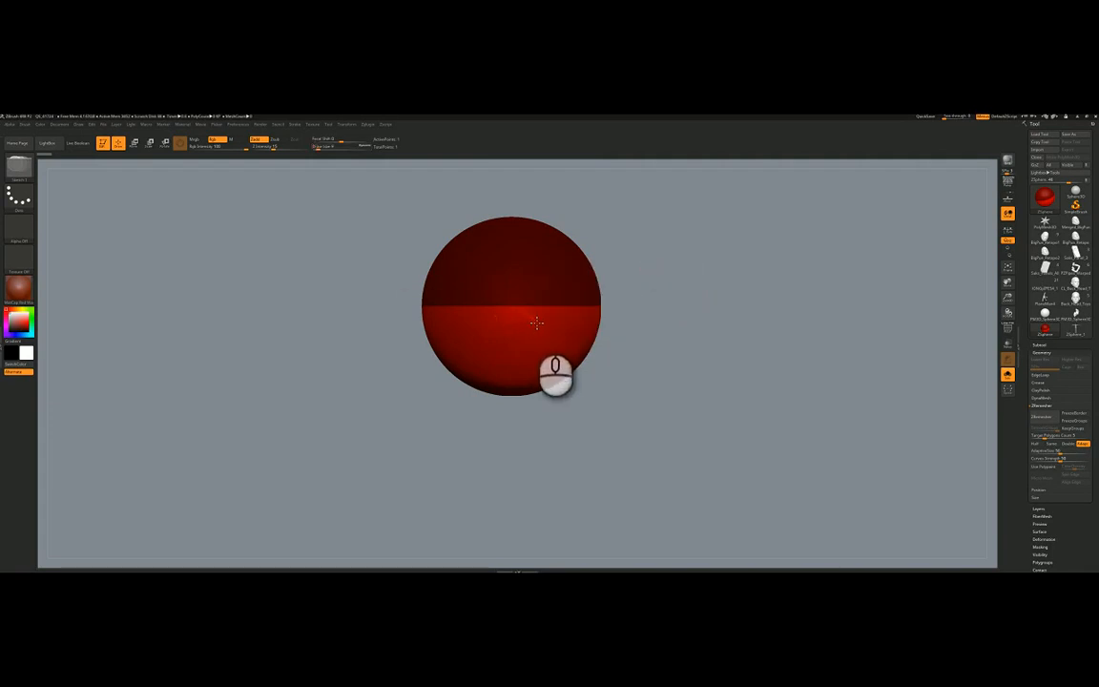
drag(537, 336, 540, 312)
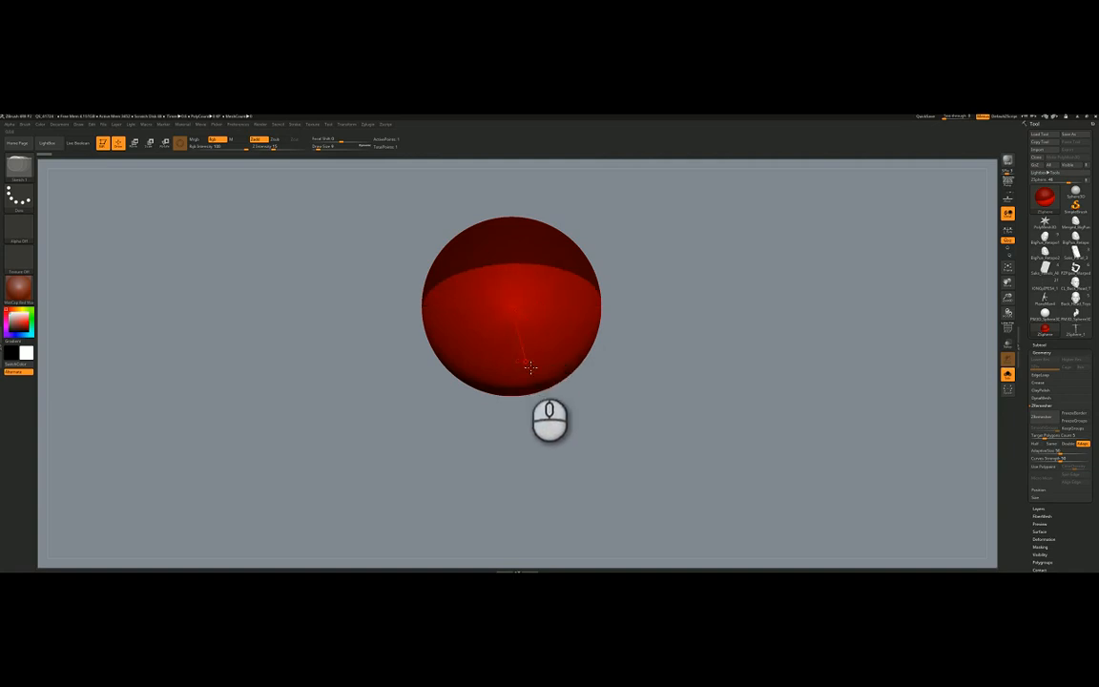
mouse_move(525, 363)
mouse_down()
mouse_move(523, 343)
mouse_move(515, 351)
mouse_up()
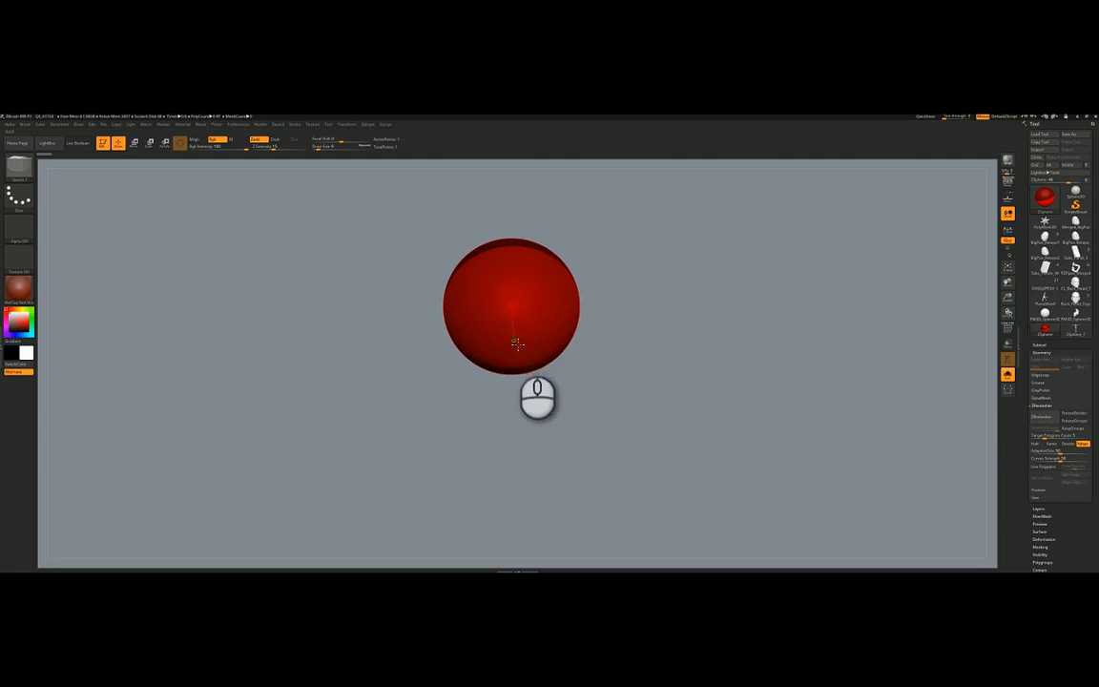
drag(516, 343, 514, 420)
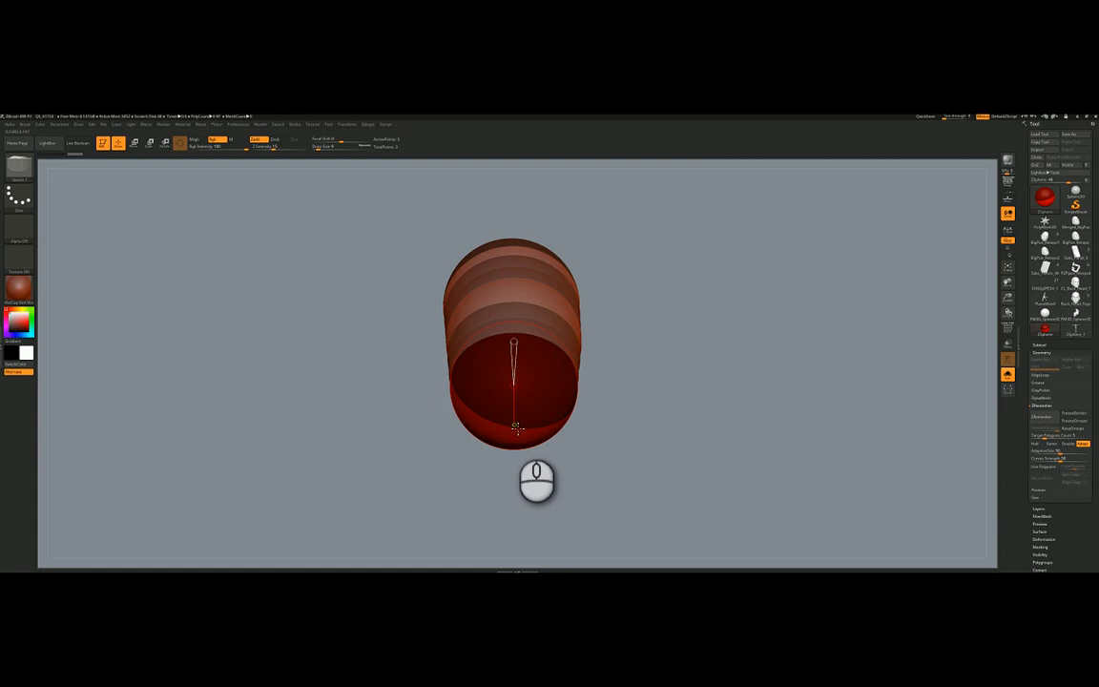
Step: Move the three torso ZSpheres in side view into a longer, gently curved spine from chest to pelvis
drag(643, 319, 641, 364)
ctrl+right_drag(633, 334, 581, 341)
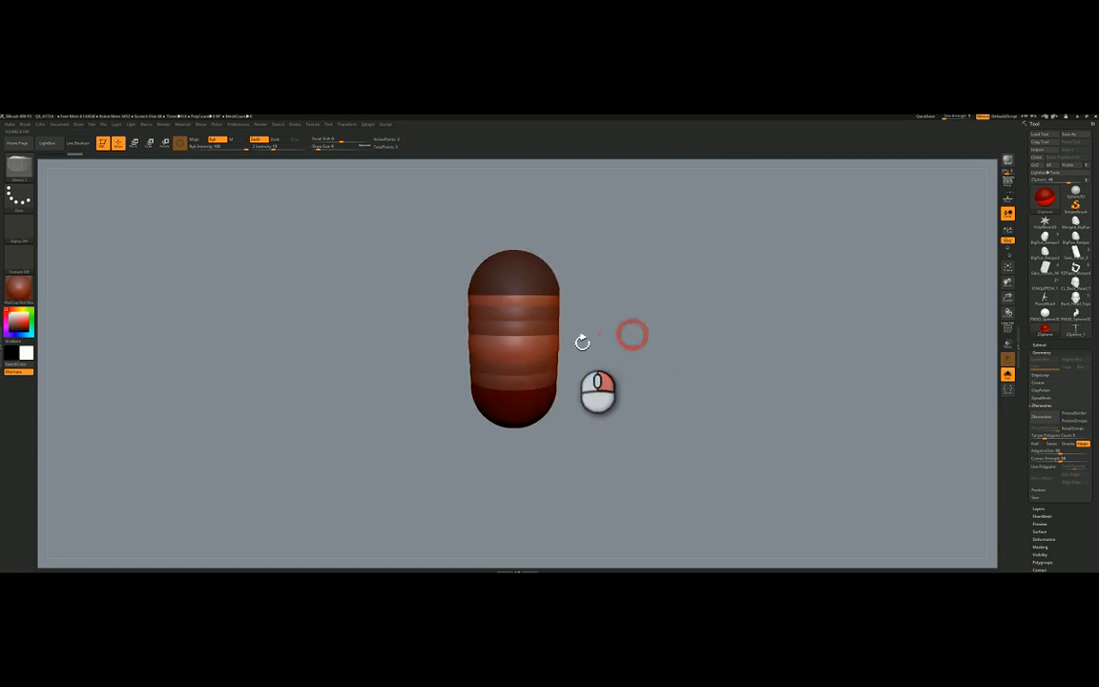
drag(542, 350, 617, 350)
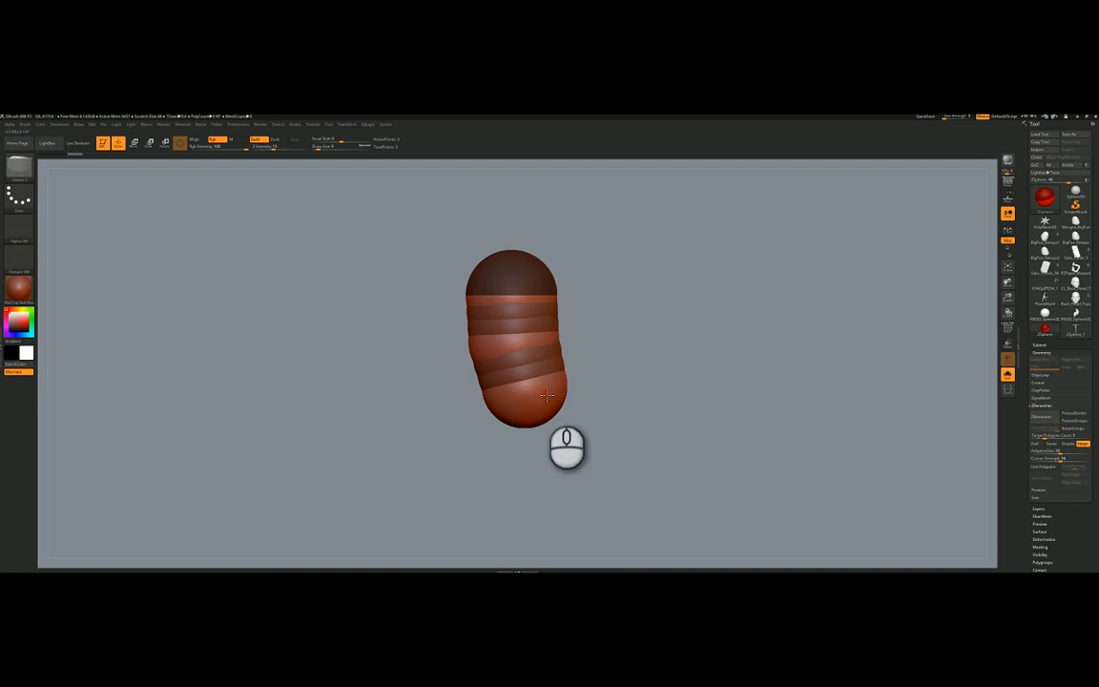
key(w)
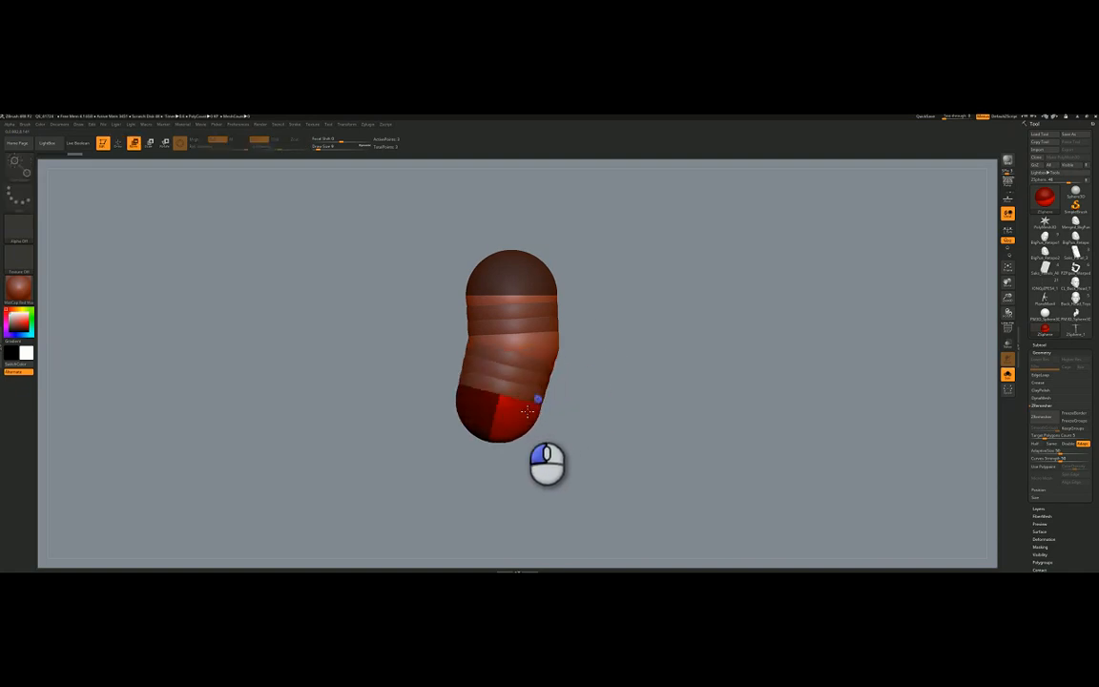
drag(527, 411, 531, 411)
drag(514, 343, 518, 347)
drag(521, 284, 512, 256)
mouse_move(528, 344)
mouse_down()
mouse_move(513, 342)
mouse_move(527, 342)
mouse_up()
drag(516, 411, 515, 415)
Step: Add mirrored hip ZSpheres on the underside of the pelvis and a leg ZSphere on each hip
mouse_move(572, 371)
right_down()
mouse_move(603, 375)
mouse_move(615, 336)
mouse_move(585, 368)
mouse_move(570, 347)
mouse_move(557, 370)
right_up()
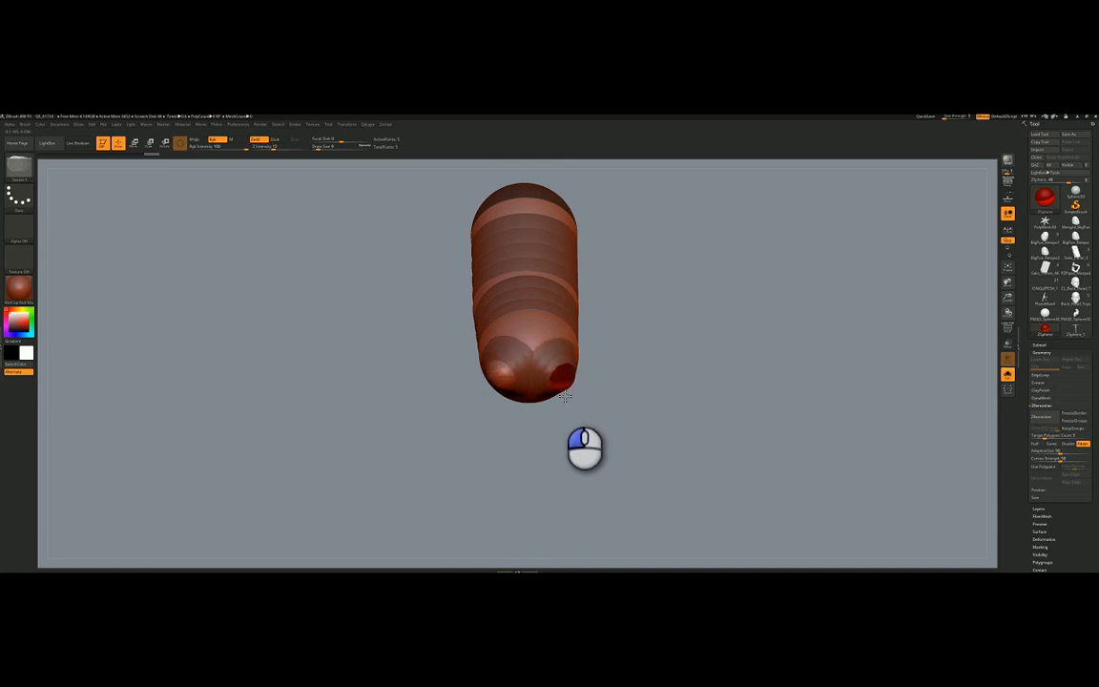
right_drag(576, 395, 564, 369)
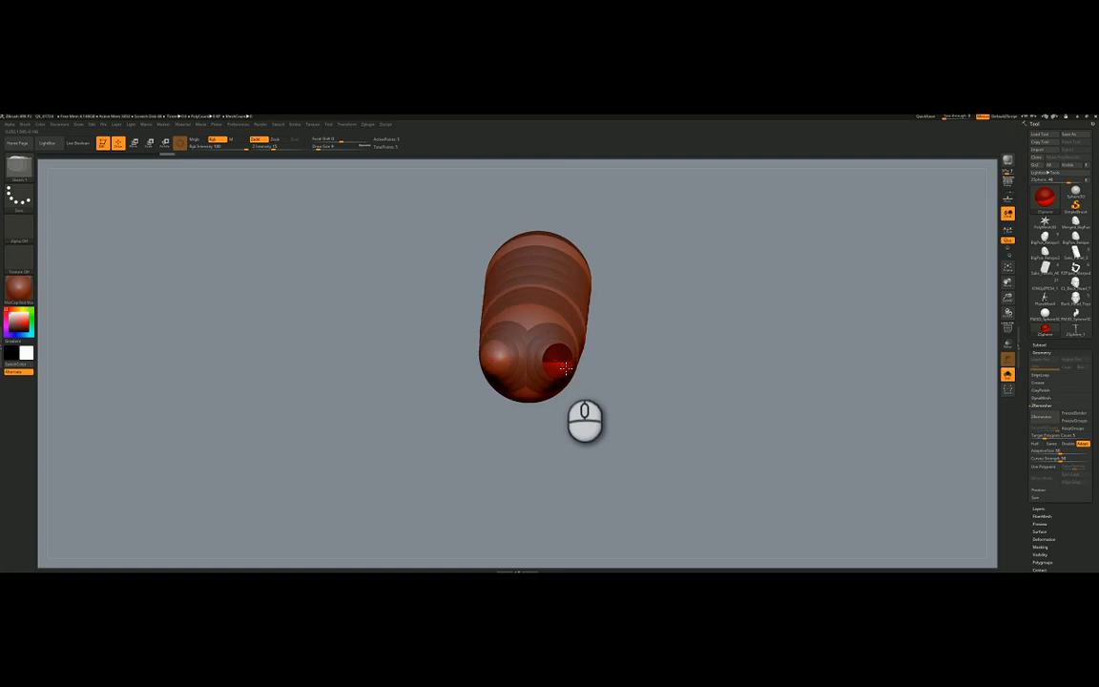
drag(566, 369, 571, 383)
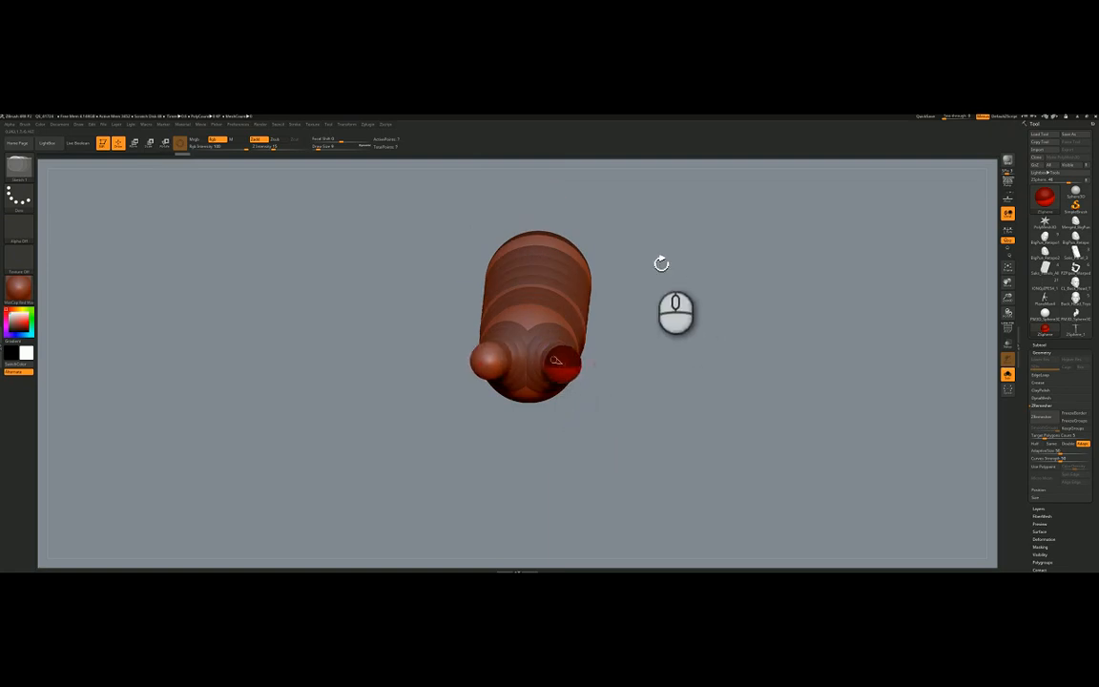
right_drag(661, 264, 576, 311)
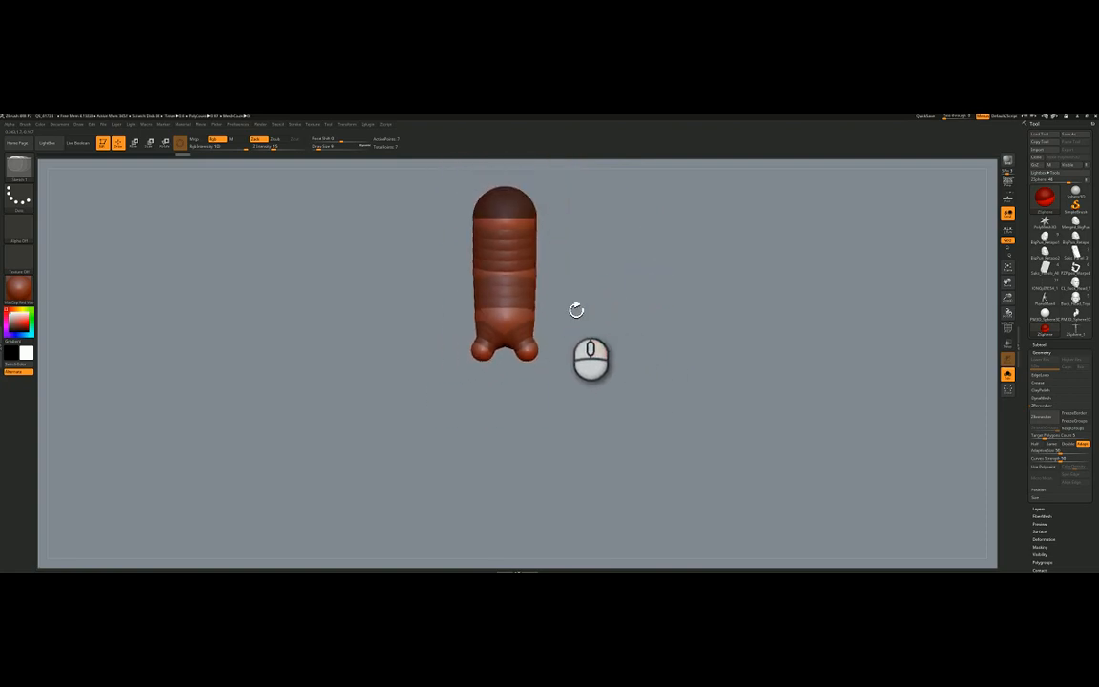
Step: Pull the mirrored leg-end ZSpheres straight down to form two long legs
key(w)
drag(527, 351, 531, 567)
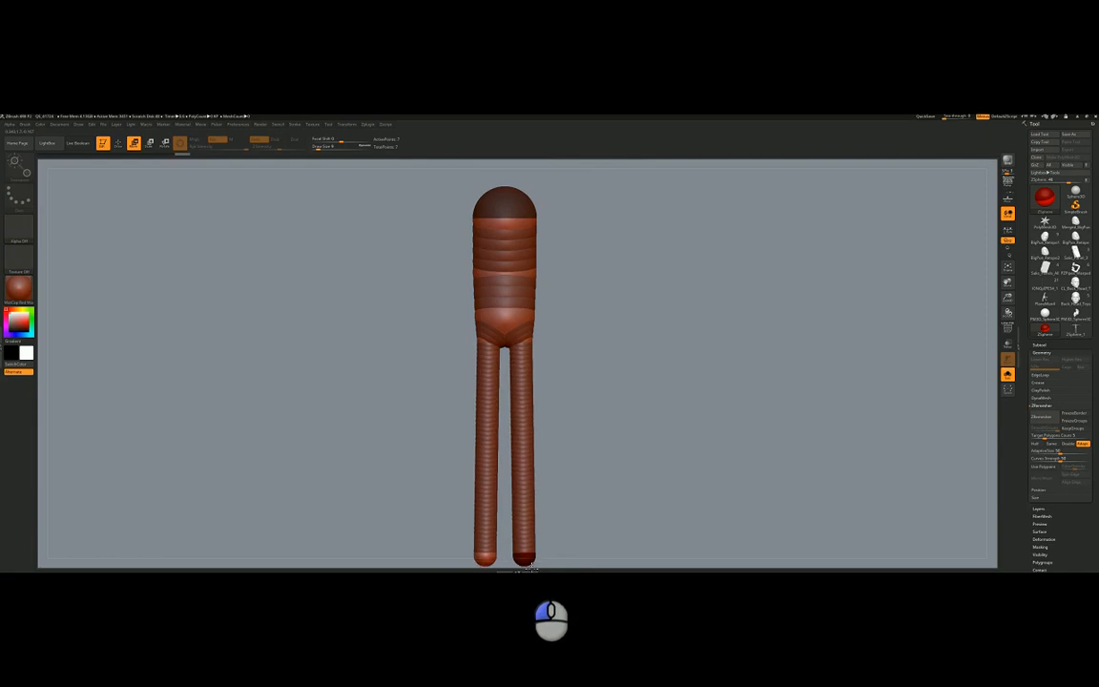
right_drag(596, 404, 574, 399)
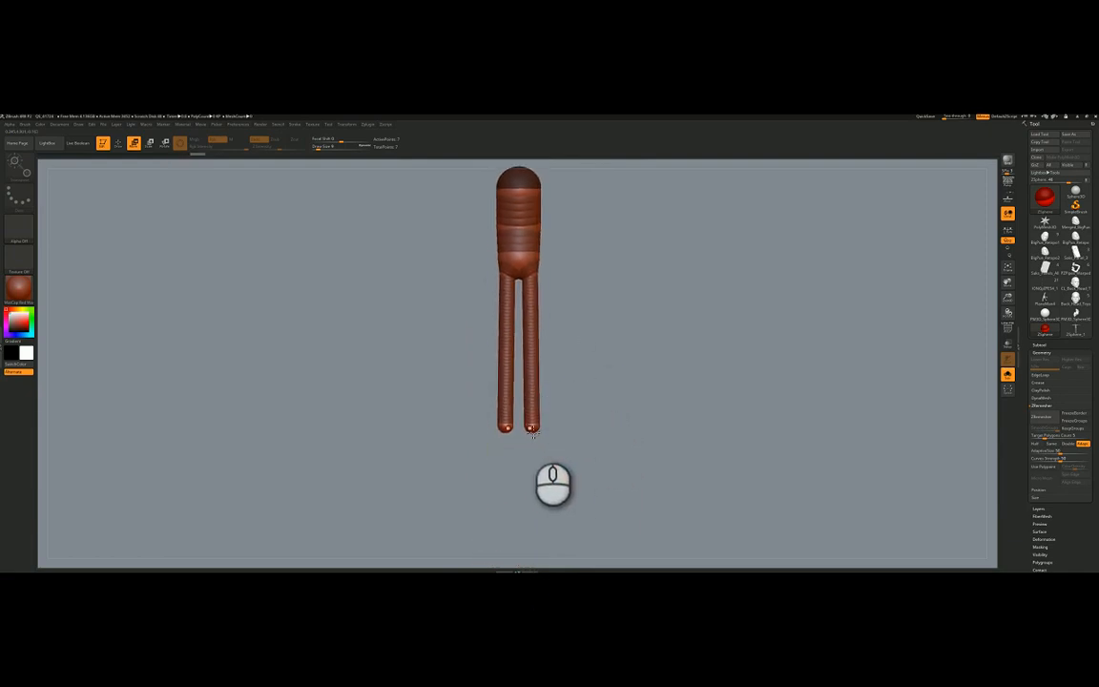
drag(531, 431, 532, 470)
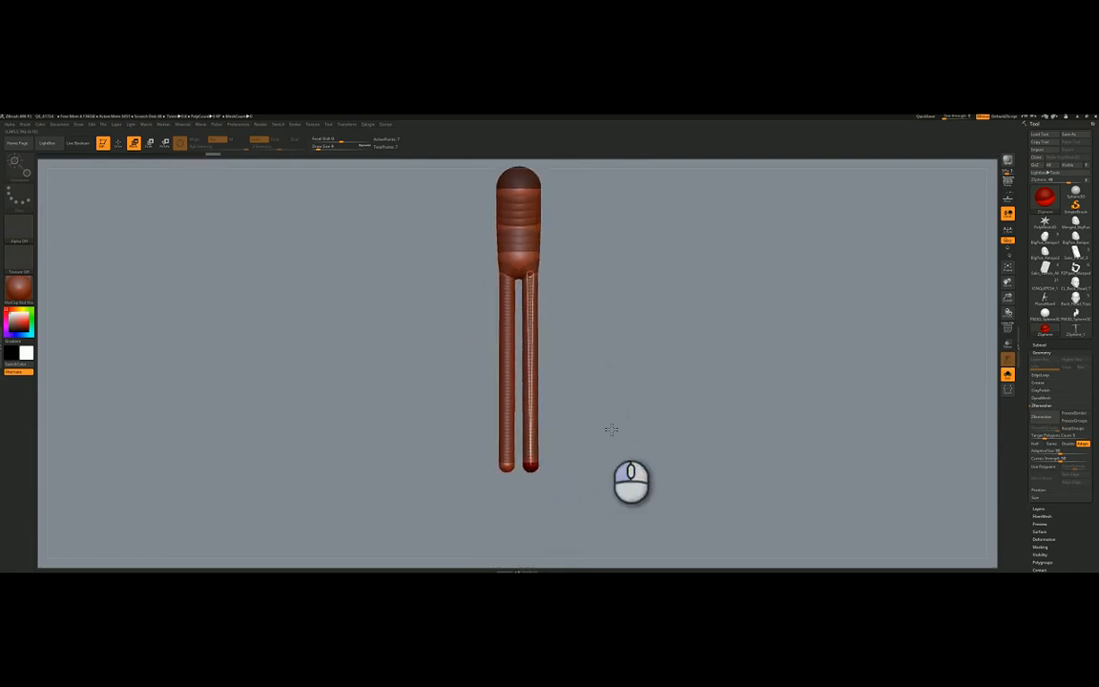
Step: Shift the hip joints and ankles slightly backward in side view so the legs slope back
mouse_move(612, 430)
mouse_down()
mouse_move(643, 408)
mouse_move(624, 422)
mouse_up()
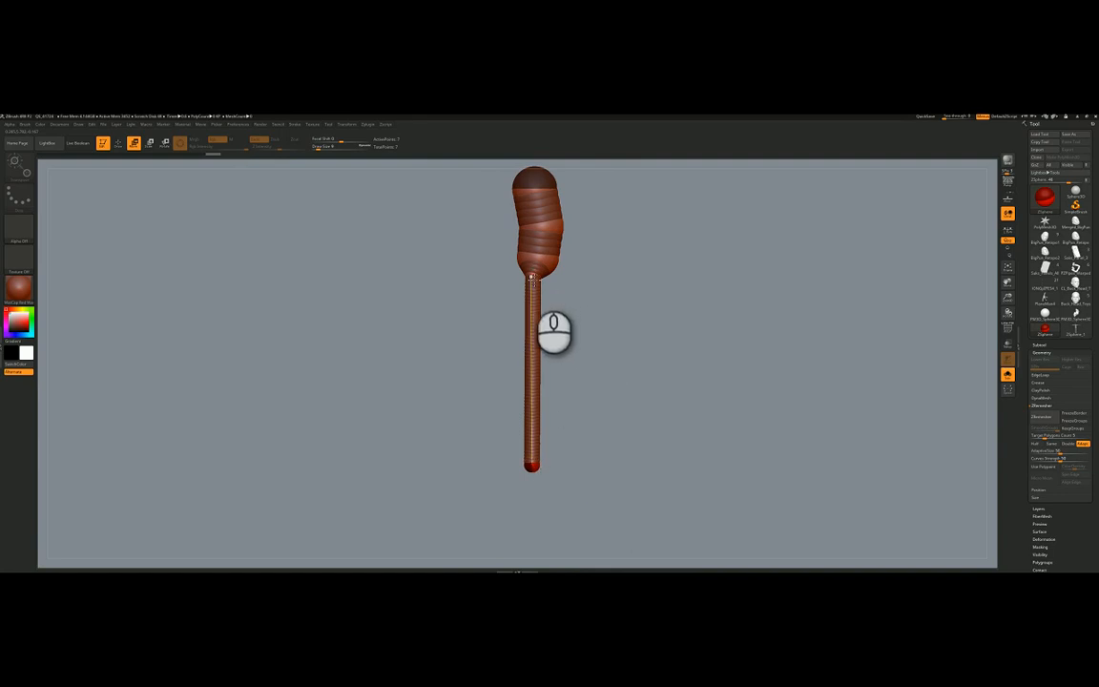
mouse_move(534, 276)
mouse_down()
mouse_move(531, 464)
mouse_move(549, 471)
mouse_up()
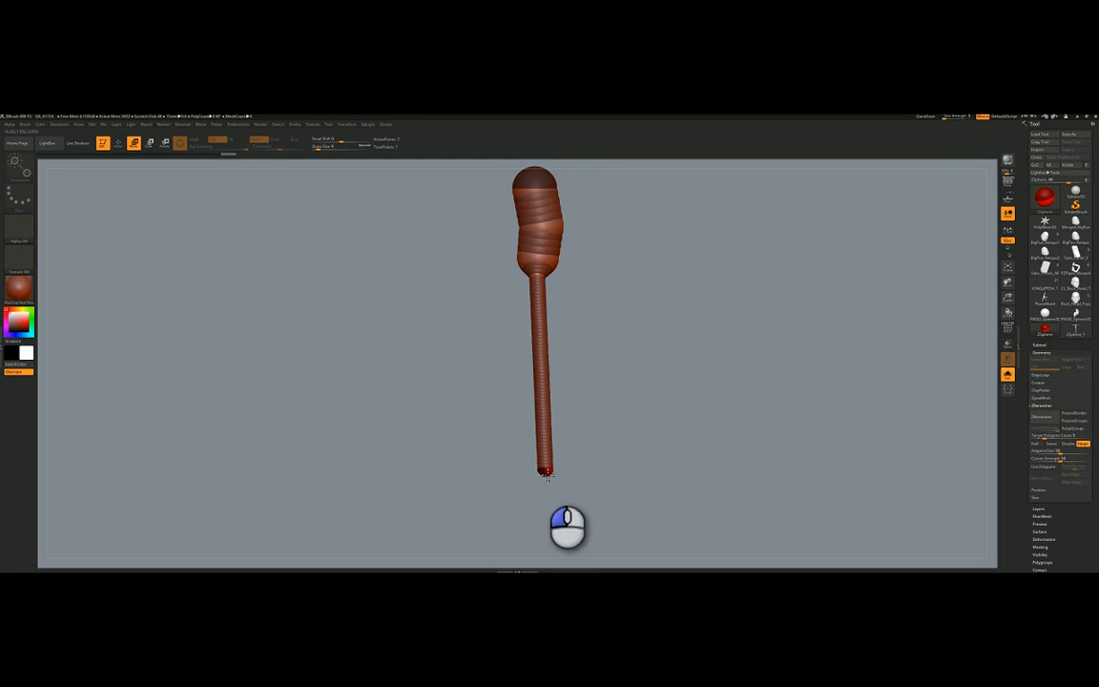
drag(547, 475, 549, 472)
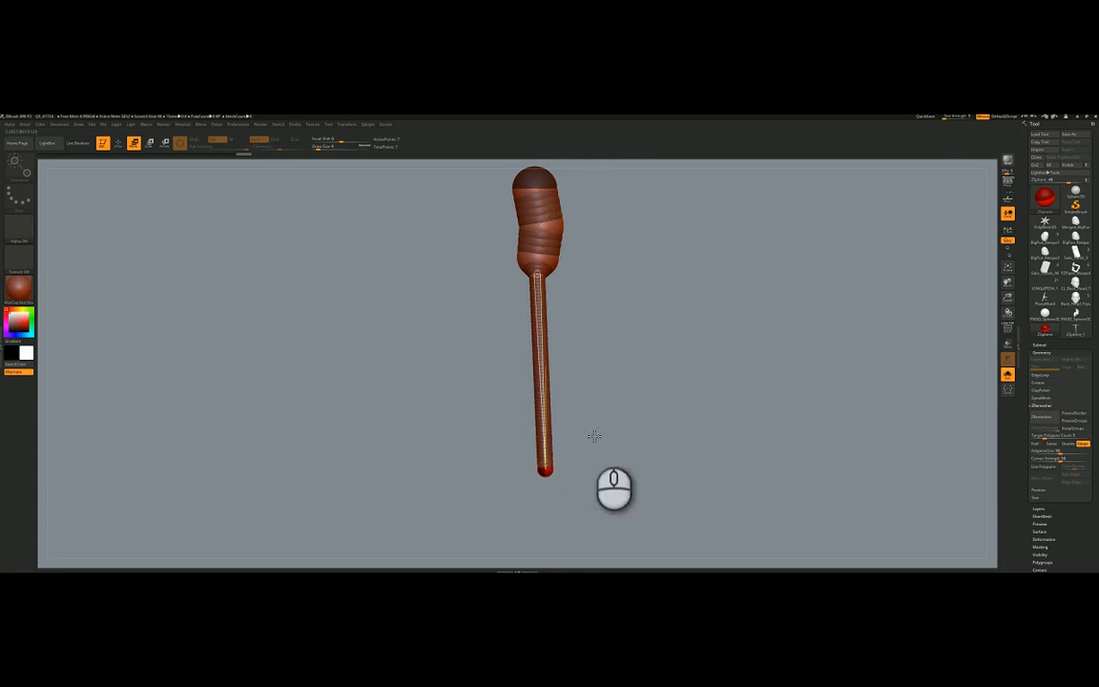
Step: Add two mirrored foot ZSpheres to each ankle and extend the toe ends forward
mouse_move(593, 437)
right_down()
mouse_move(589, 429)
mouse_move(619, 427)
mouse_move(560, 465)
mouse_move(556, 451)
mouse_move(572, 466)
mouse_move(575, 431)
right_up()
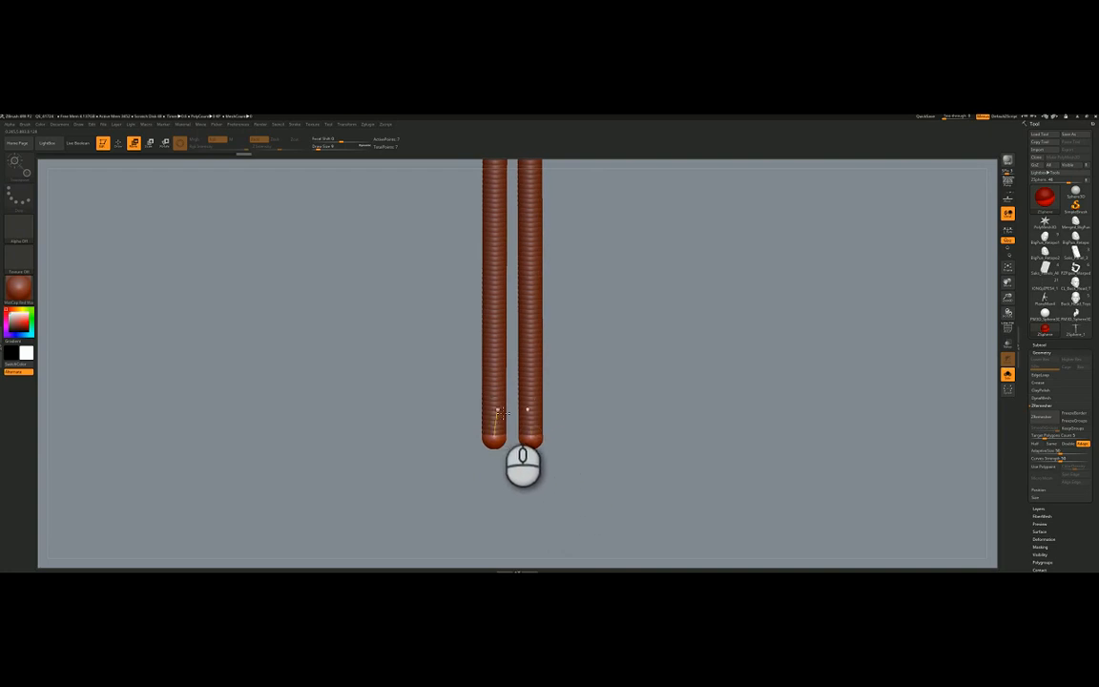
key(q)
drag(535, 440, 540, 458)
mouse_move(540, 458)
right_down()
mouse_move(579, 346)
mouse_move(571, 365)
right_up()
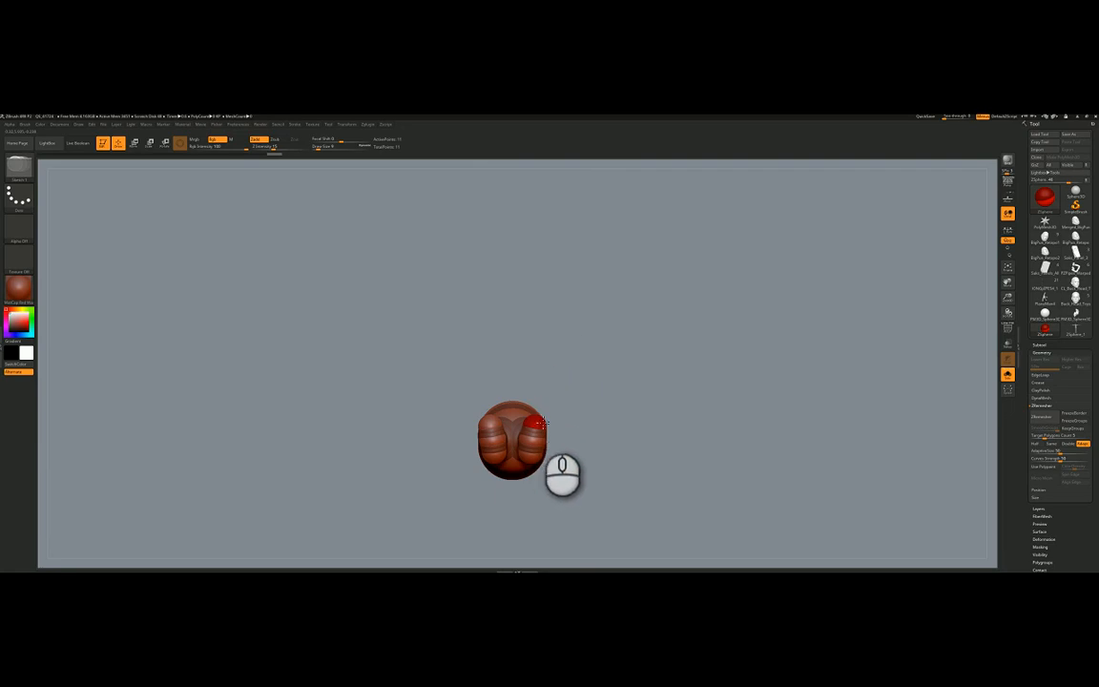
mouse_move(539, 424)
right_down()
mouse_move(543, 375)
mouse_move(536, 443)
right_up()
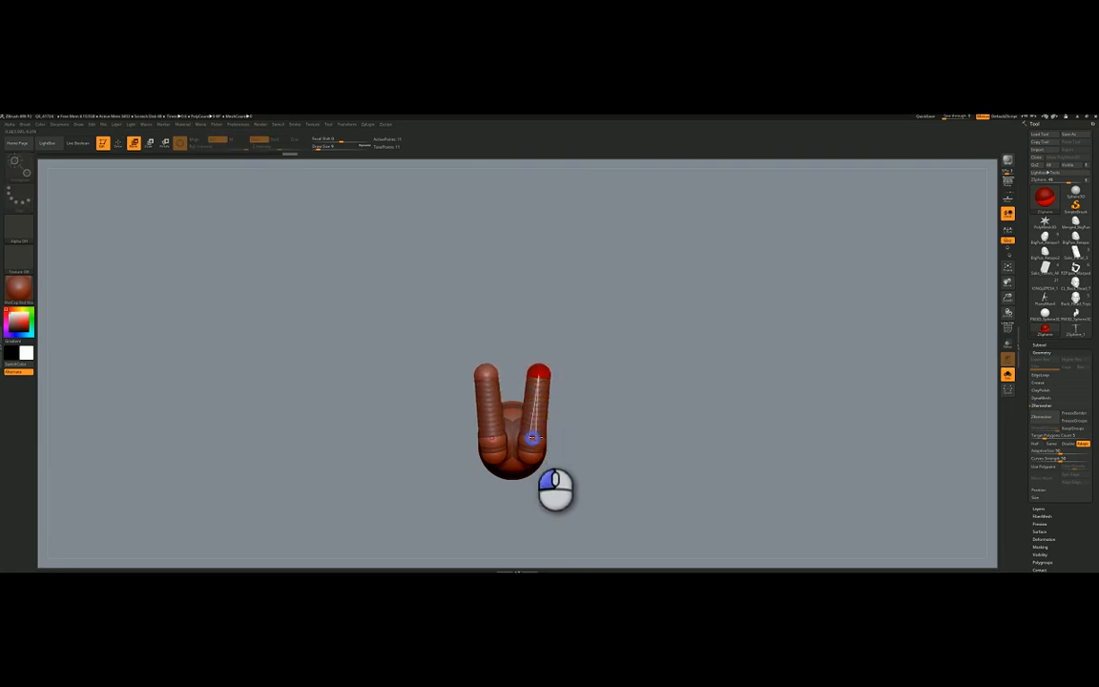
Step: Move the middle foot ZSpheres forward to the balls of the feet, then shorten and resize the toes and balls
drag(533, 437, 539, 413)
right_drag(538, 413, 559, 403)
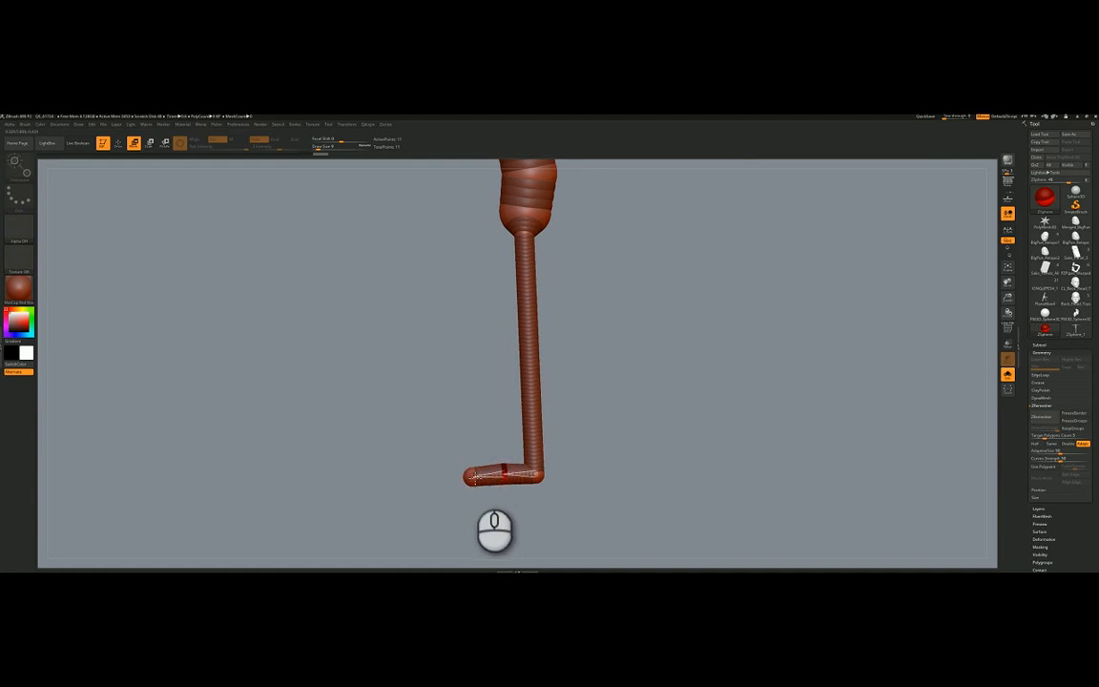
drag(471, 476, 458, 439)
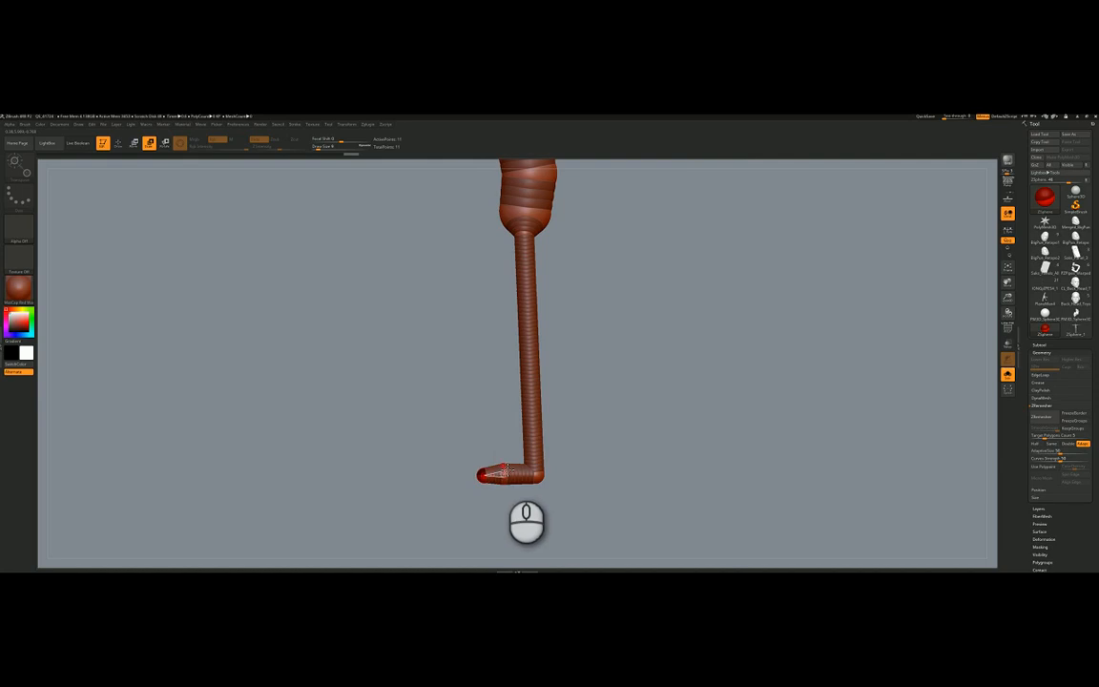
drag(505, 473, 472, 448)
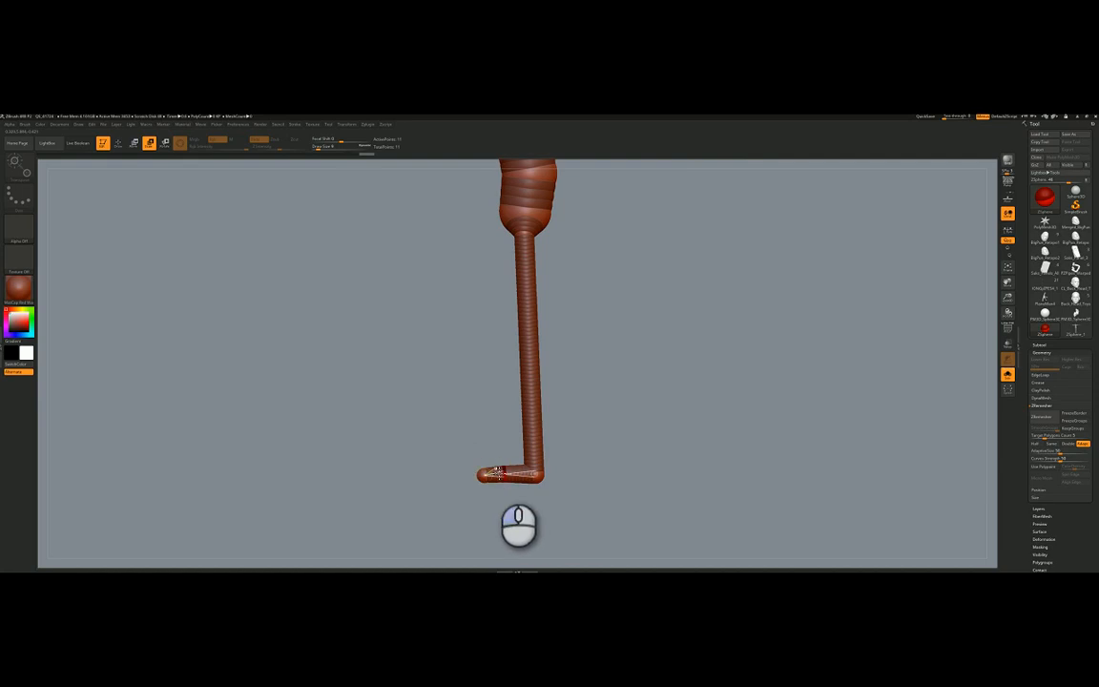
Step: Insert mirrored knee ZSpheres midway down the legs, bringing them forward in side view and outward in front view
right_drag(552, 338, 519, 382)
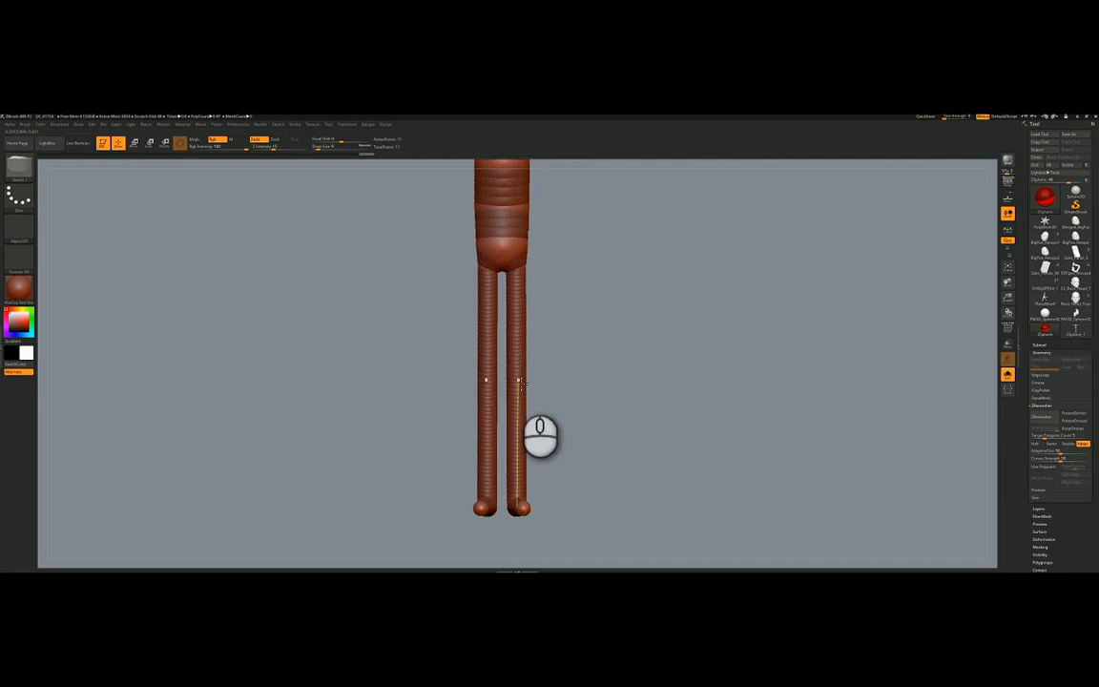
right_drag(589, 368, 570, 364)
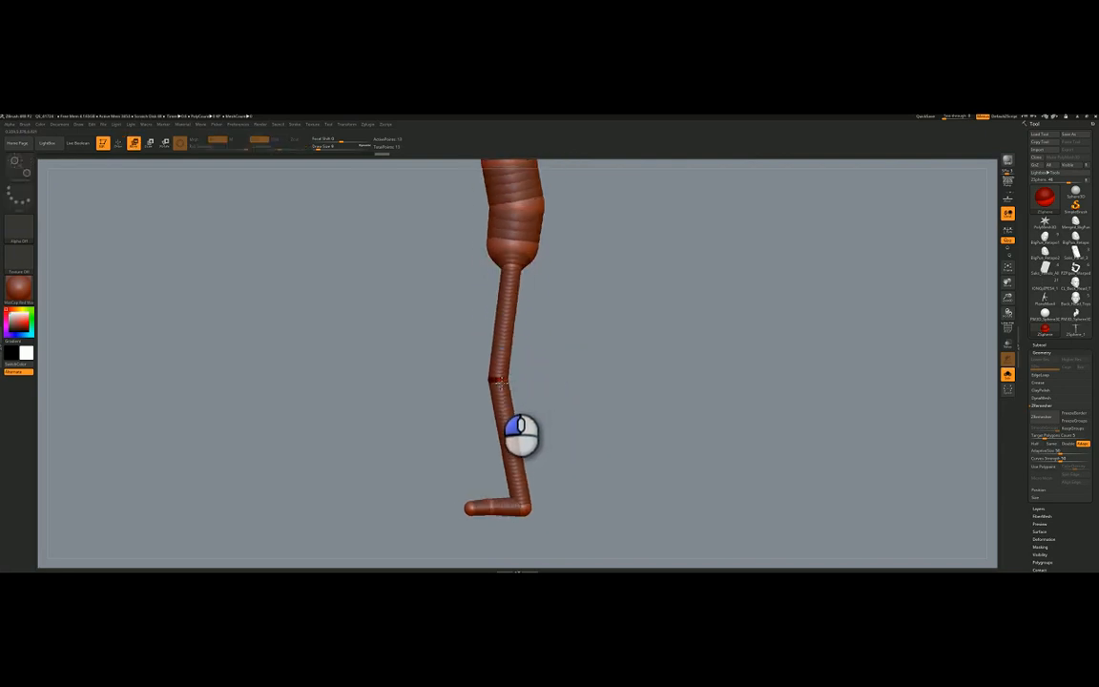
mouse_move(501, 379)
right_down()
mouse_move(575, 353)
mouse_move(584, 329)
mouse_move(624, 358)
mouse_move(562, 341)
mouse_move(598, 412)
mouse_move(516, 379)
right_up()
drag(514, 377, 522, 370)
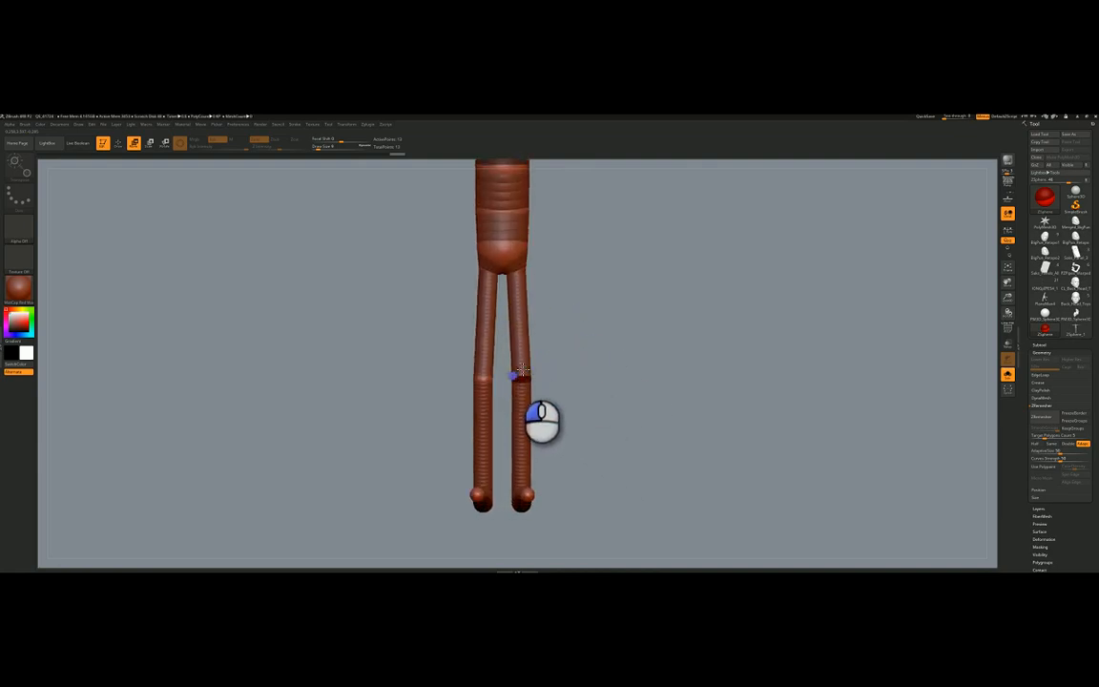
Step: Undo the last outward leg shift and align the knee ZSpheres with the hips and ankles in front view
key(ctrl+z)
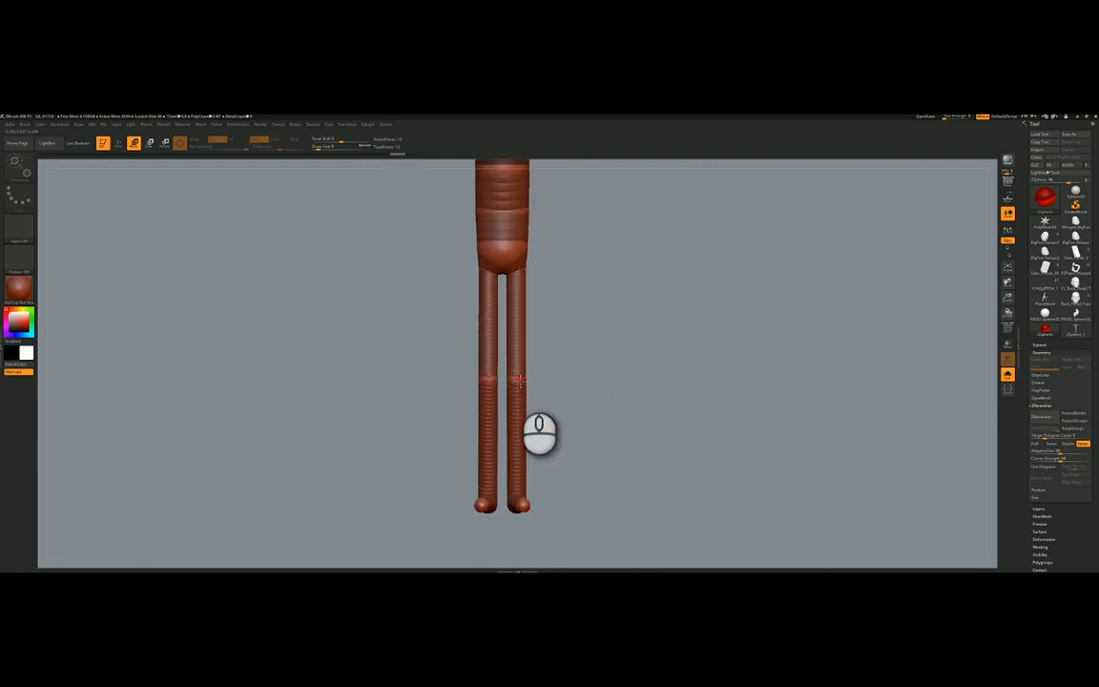
drag(530, 361, 518, 389)
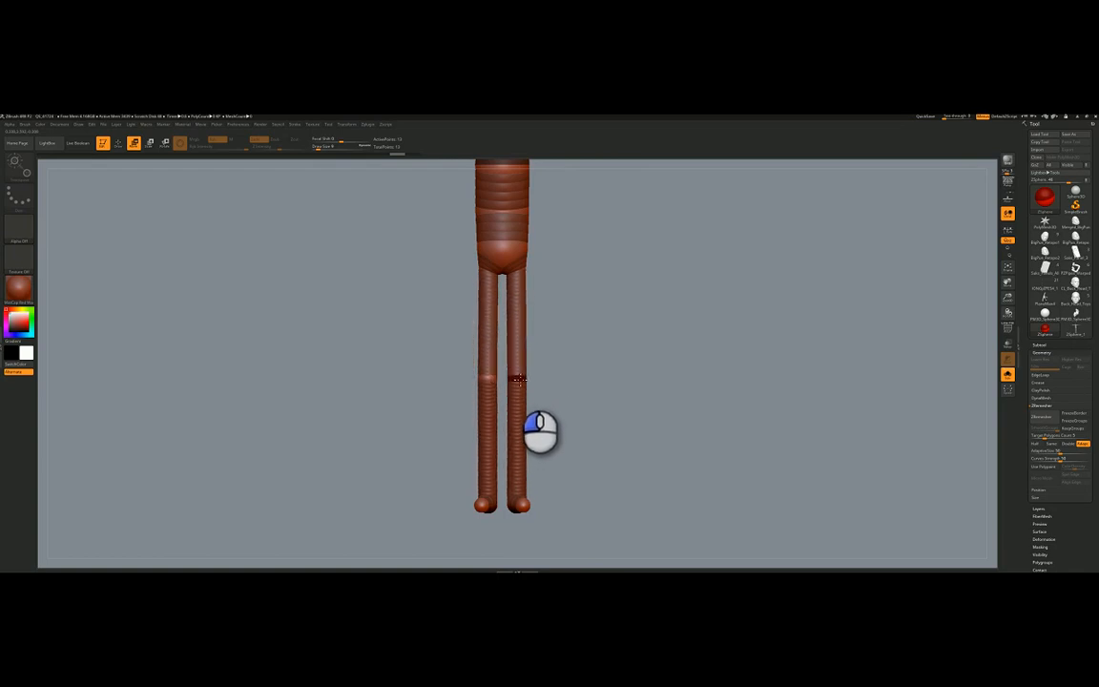
Step: Add mirrored arm ZSpheres at the shoulders and pull them down to upper-thigh level to form the arms
mouse_move(567, 369)
right_down()
mouse_move(545, 334)
mouse_move(573, 323)
mouse_move(562, 302)
mouse_move(589, 297)
mouse_move(538, 313)
mouse_move(542, 288)
right_up()
key(q)
mouse_move(540, 278)
mouse_down()
mouse_move(544, 292)
mouse_move(545, 278)
mouse_up()
mouse_move(606, 321)
right_down()
mouse_move(625, 324)
mouse_move(595, 290)
mouse_move(604, 285)
right_up()
key(w)
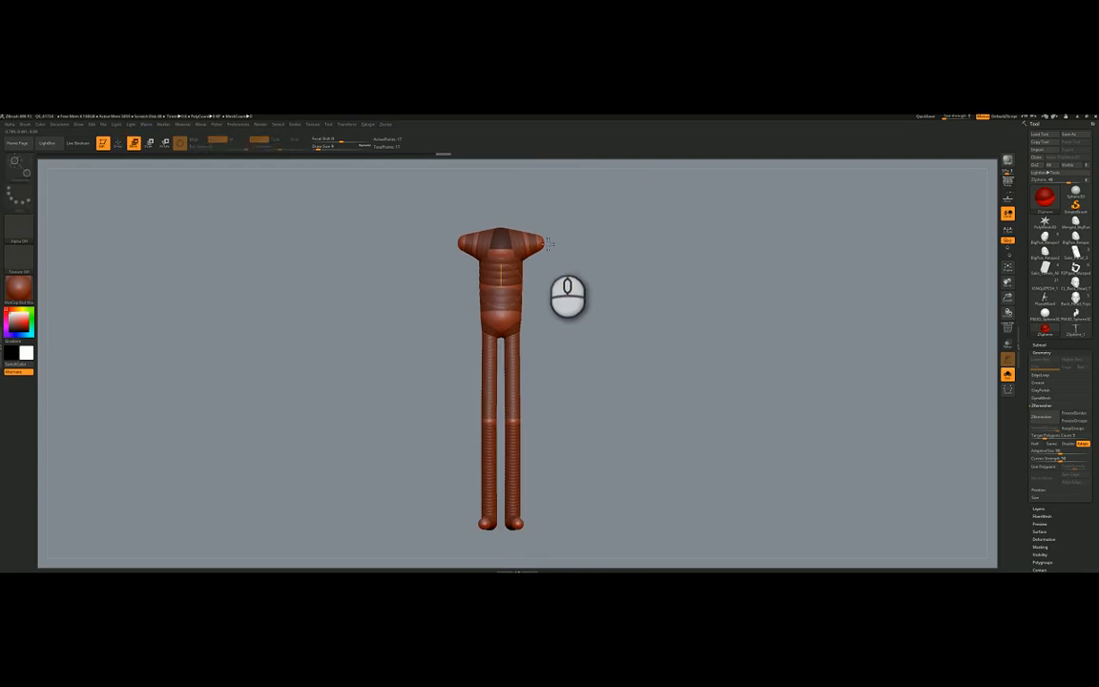
drag(547, 243, 552, 380)
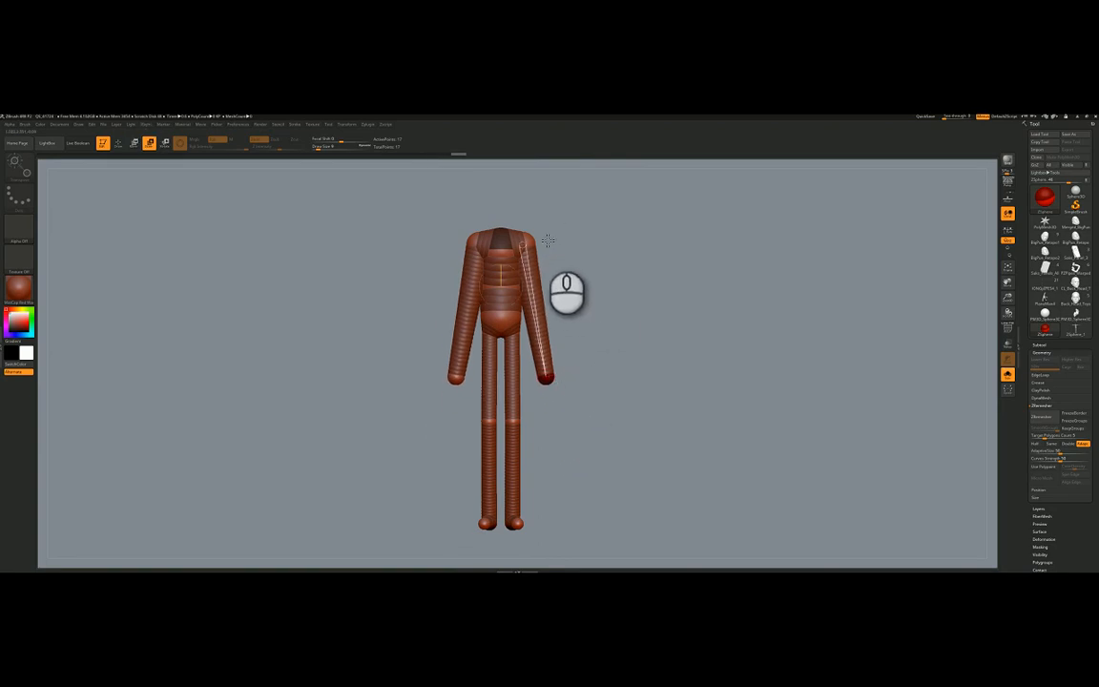
Step: Scale down the shoulder and wrist ZSpheres so the arms become slimmer and taper toward the wrists
drag(526, 249, 472, 172)
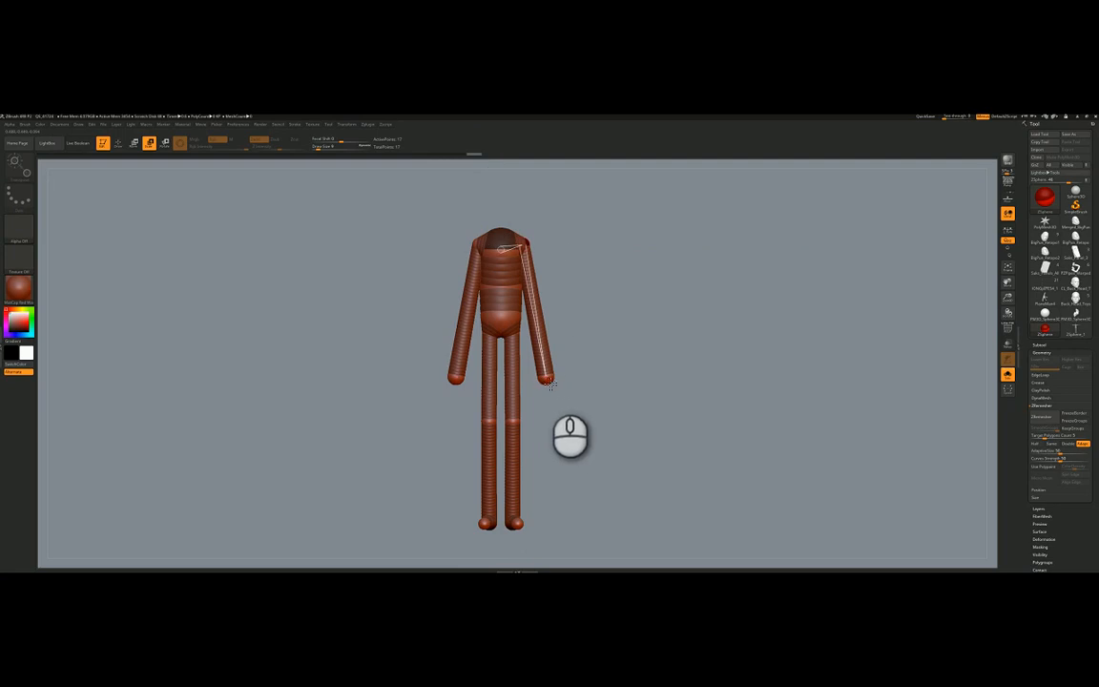
drag(549, 384, 534, 248)
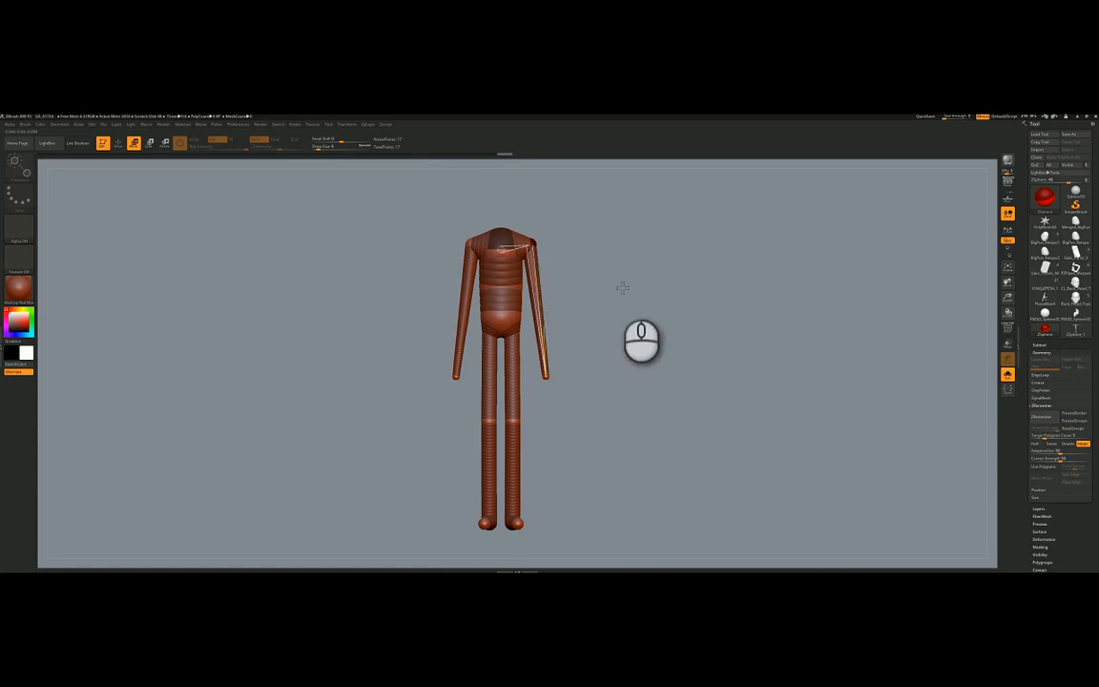
drag(609, 291, 543, 283)
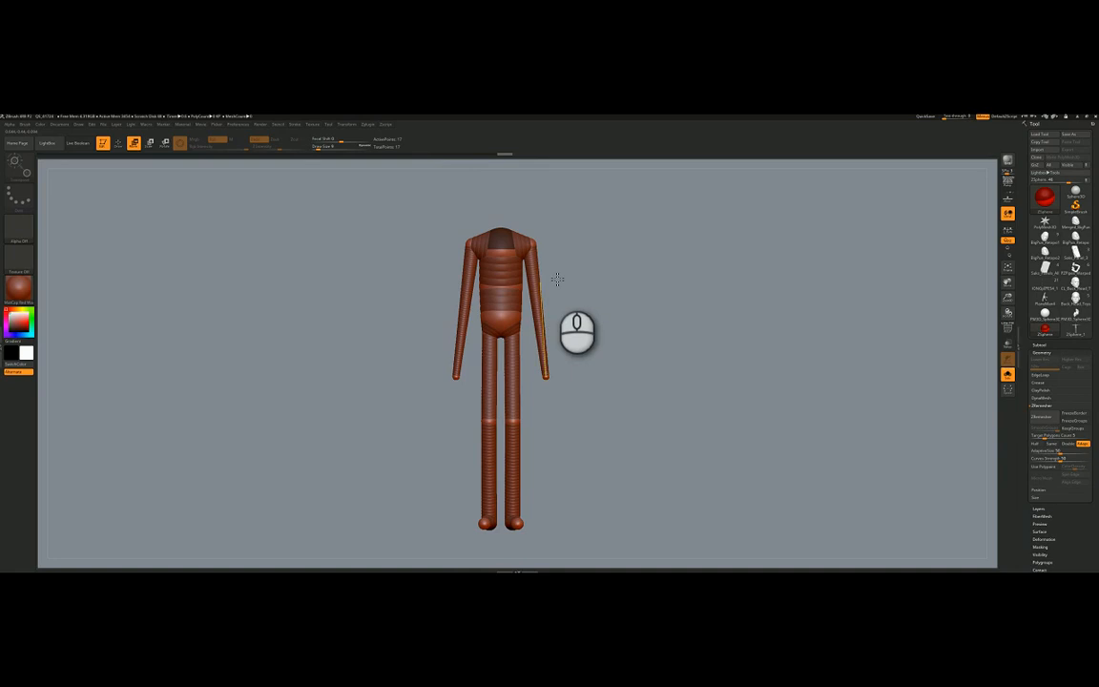
Step: Insert mirrored elbow ZSpheres midway along the arms and shift them backward in side view to bend the arms
key(q)
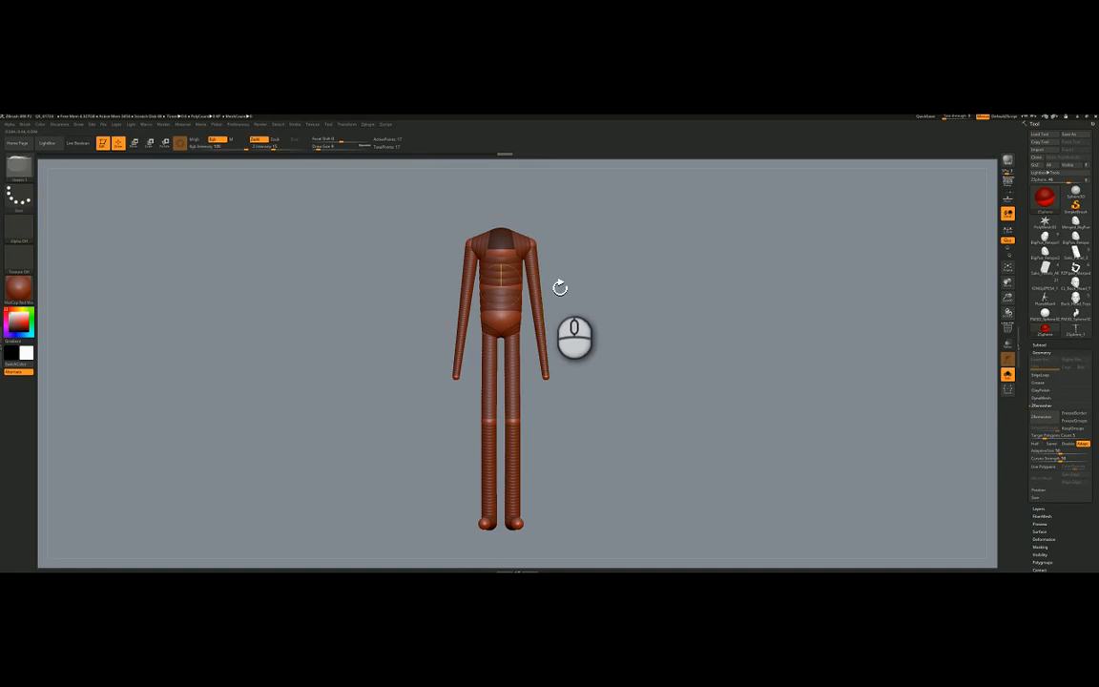
click(537, 308)
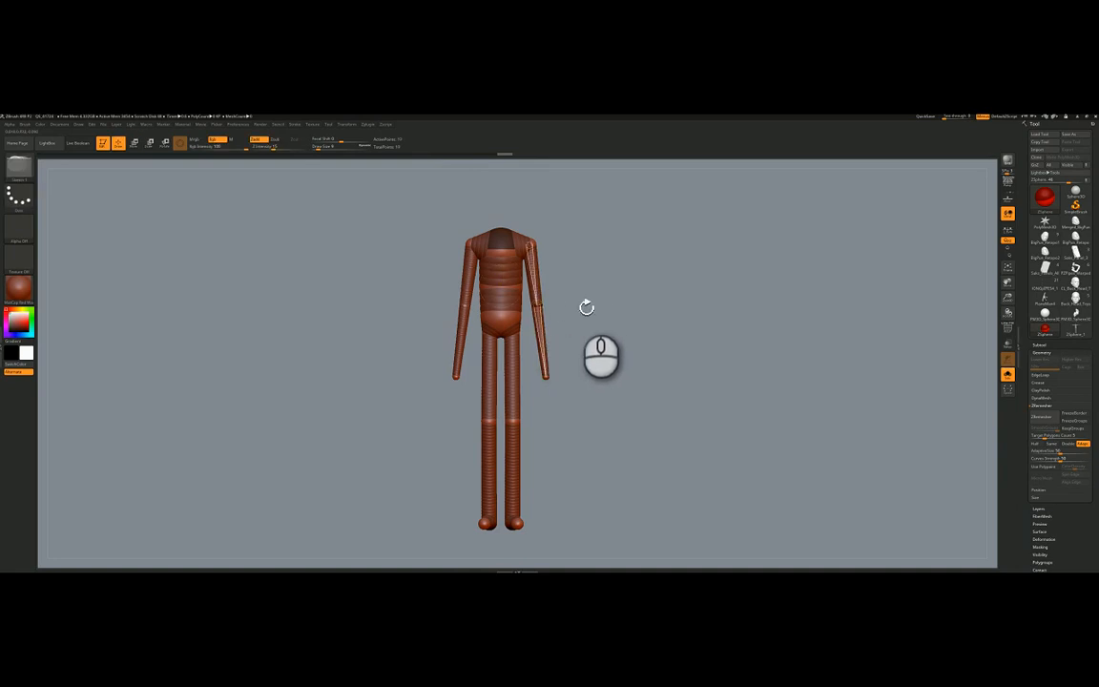
shift+drag(588, 307, 580, 305)
ctrl+right_drag(579, 305, 594, 306)
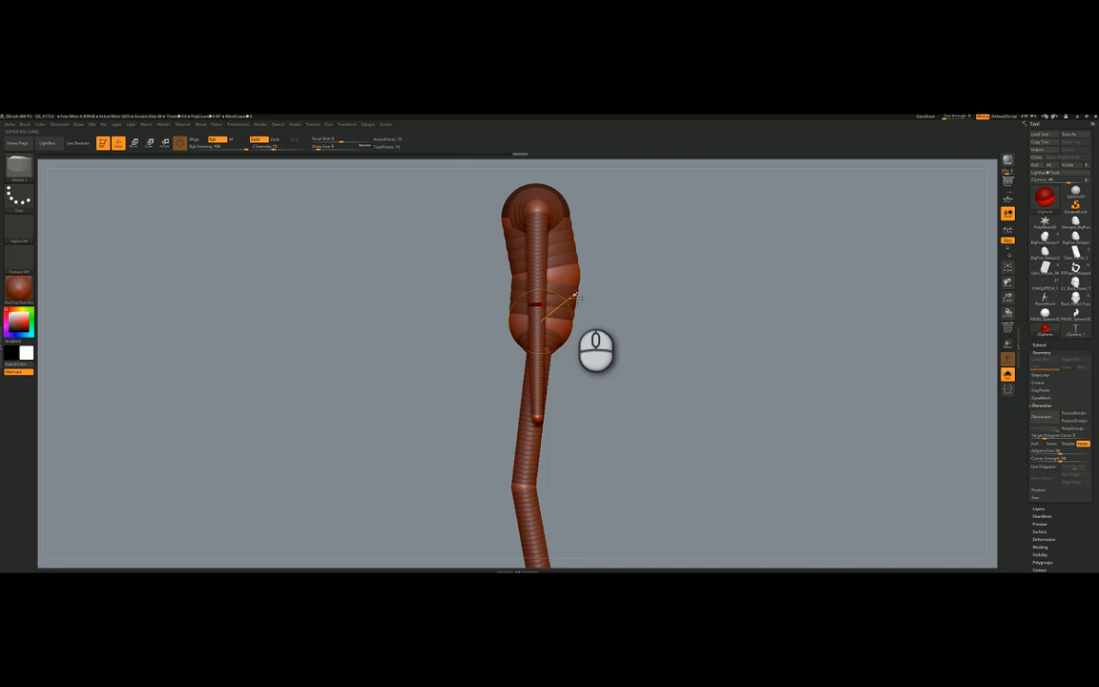
key(w)
drag(536, 305, 570, 304)
mouse_move(628, 279)
right_down()
mouse_move(659, 286)
mouse_move(618, 282)
mouse_move(628, 302)
mouse_move(626, 290)
right_up()
mouse_move(626, 290)
right_down()
mouse_move(611, 313)
mouse_move(592, 314)
right_up()
right_drag(589, 311, 603, 311)
Step: Add a ZSphere centred on top of the chest and pull it upward to form the neck
key(q)
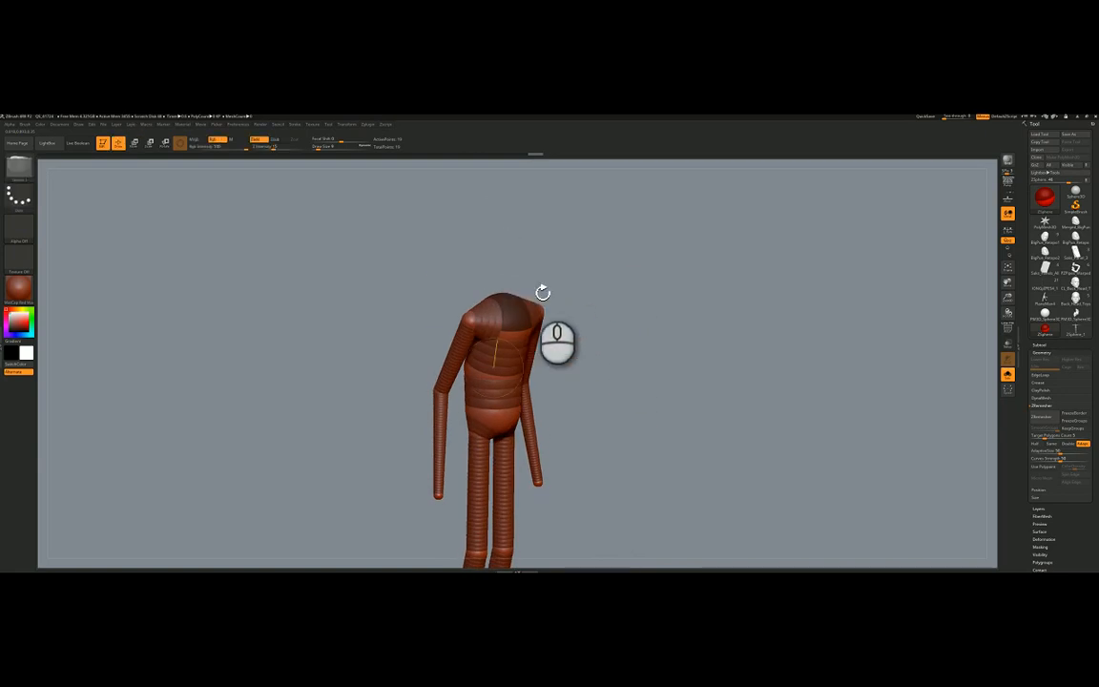
mouse_move(524, 289)
right_down()
mouse_move(524, 314)
mouse_move(468, 317)
right_up()
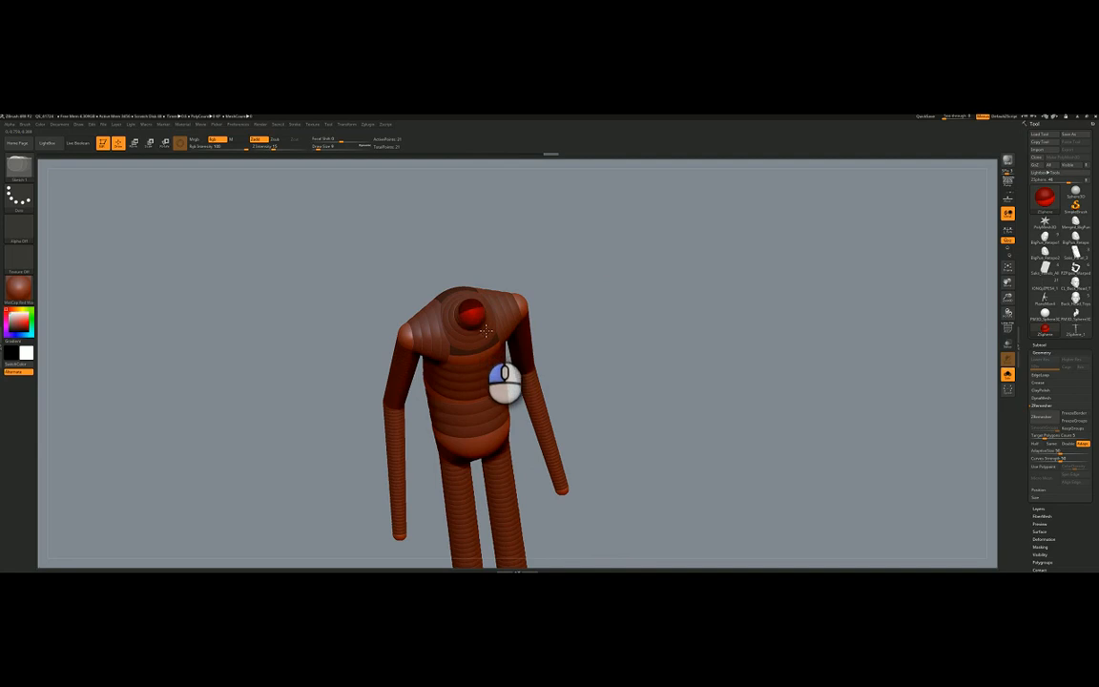
mouse_move(486, 330)
right_down()
mouse_move(463, 292)
mouse_move(493, 301)
mouse_move(474, 266)
mouse_move(491, 255)
mouse_move(453, 259)
right_up()
key(w)
drag(452, 259, 436, 233)
right_drag(435, 233, 505, 275)
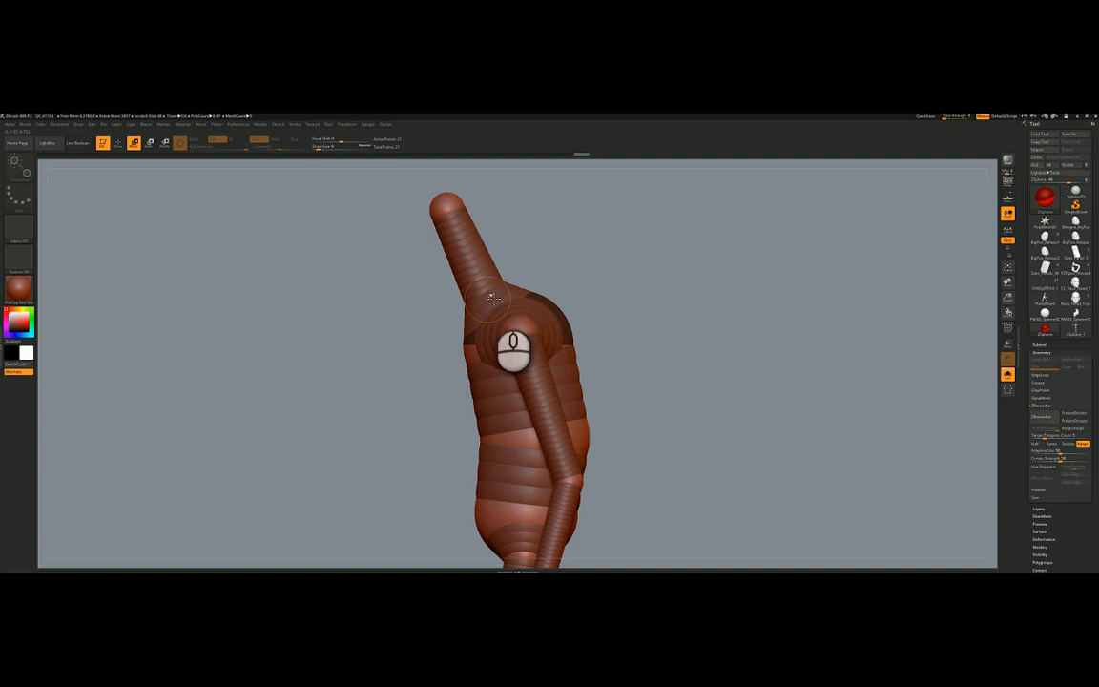
Step: Straighten the neck in side view by repositioning its base and tip so it rises above the torso
mouse_move(492, 298)
mouse_down()
mouse_move(511, 288)
mouse_move(493, 192)
mouse_move(510, 194)
mouse_up()
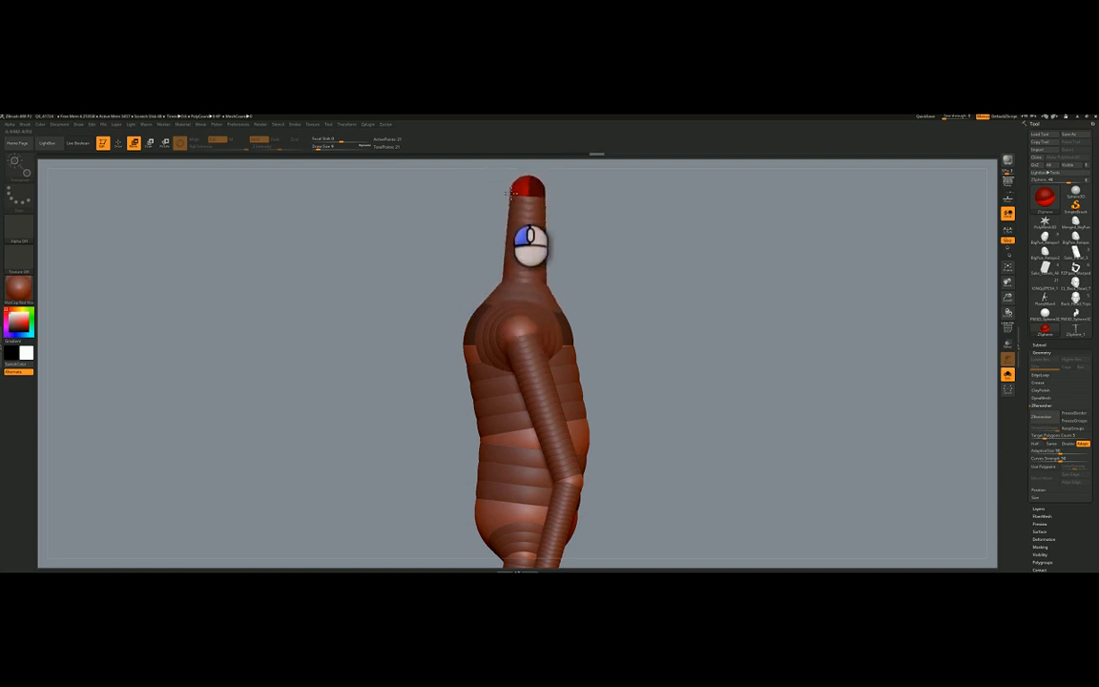
right_drag(512, 194, 545, 242)
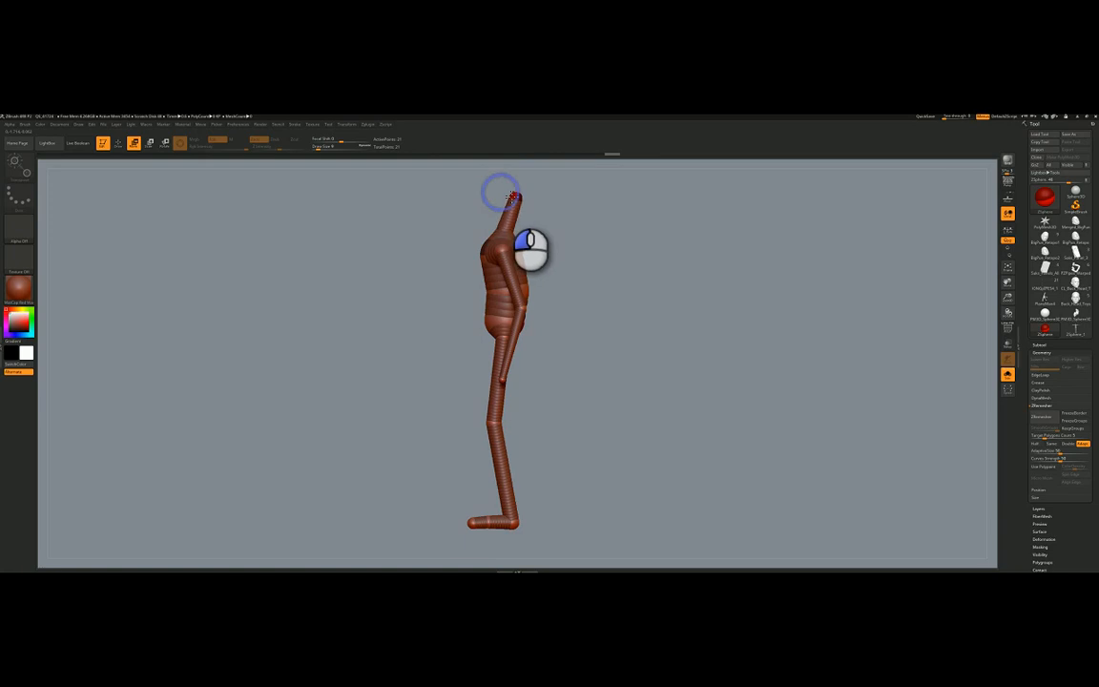
drag(512, 195, 509, 198)
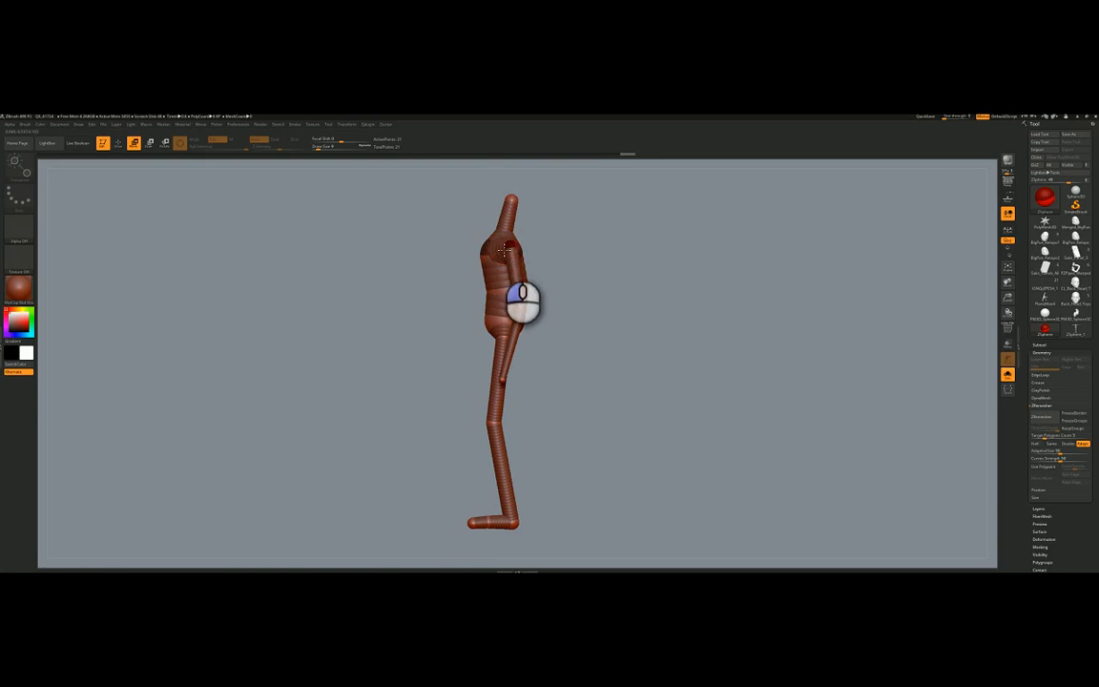
Step: Shift the shoulders and arms backward in side view, then refine the shoulder position against the torso
drag(492, 250, 619, 321)
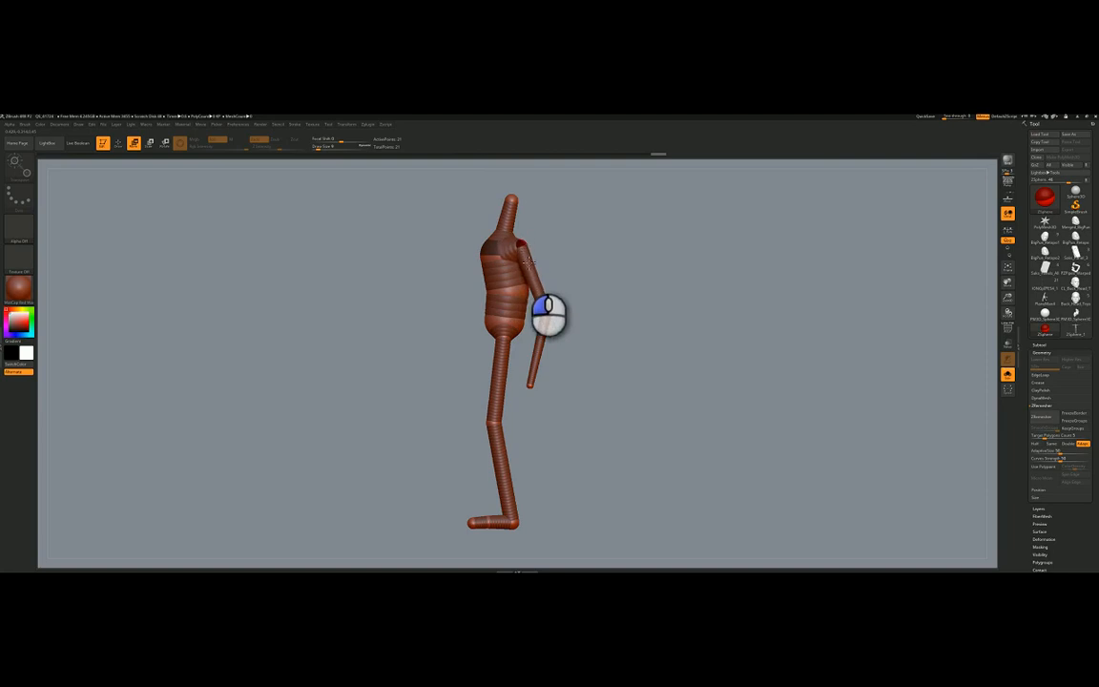
drag(540, 306, 574, 289)
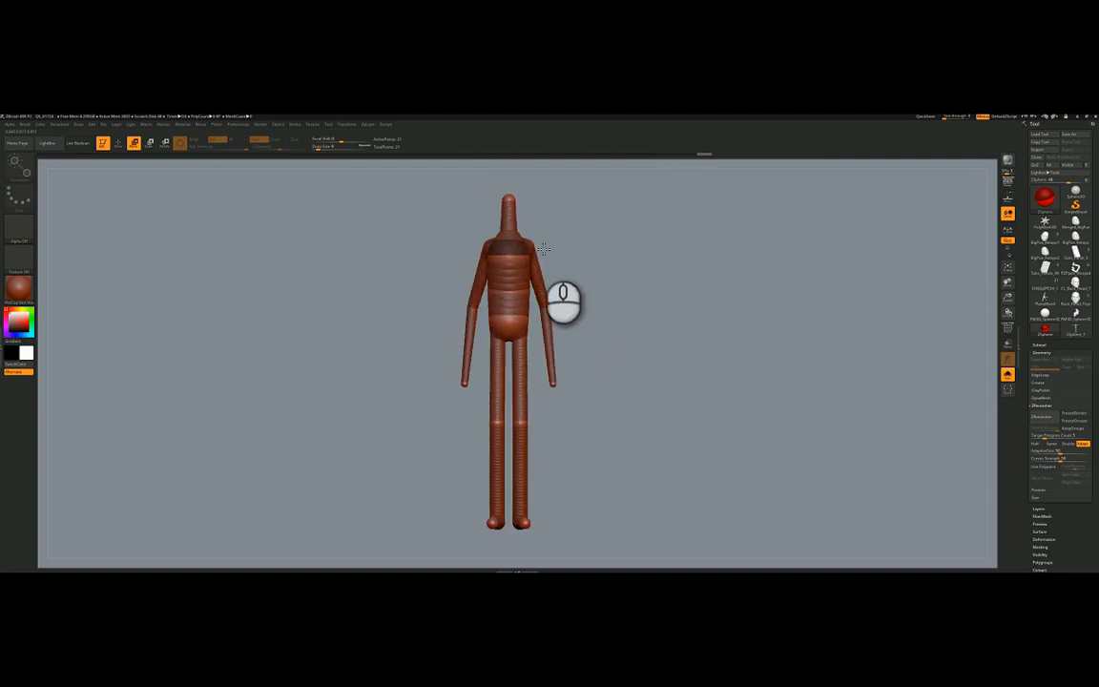
drag(556, 245, 507, 275)
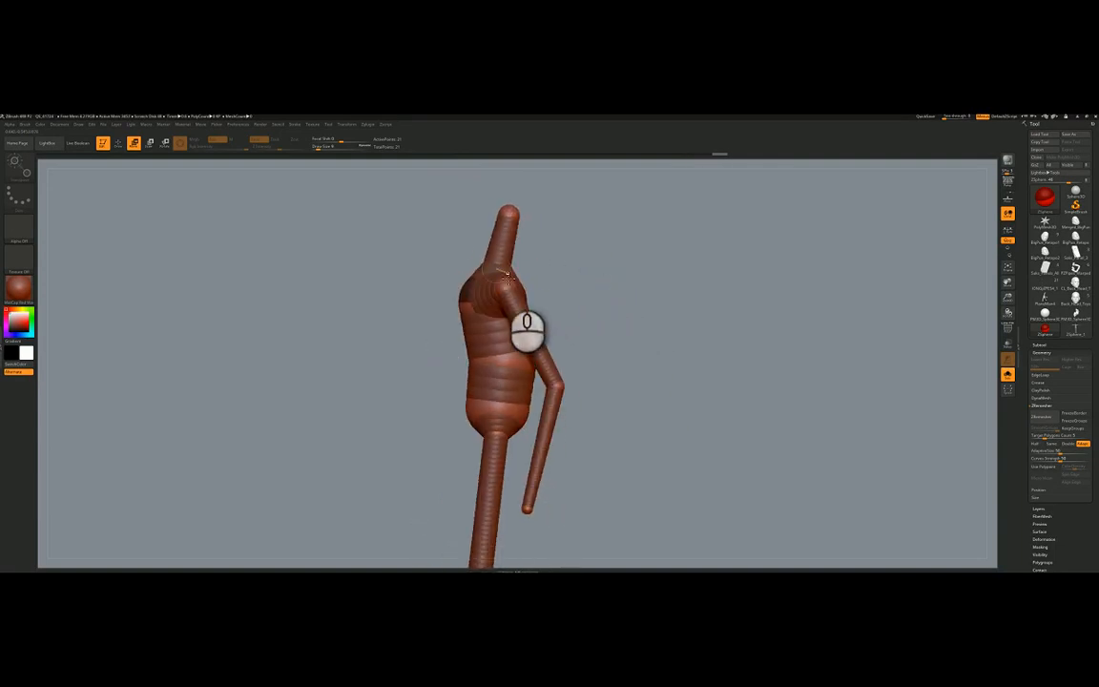
Step: Angle the neck forward and round the upper back by moving the neck and chest ZSpheres in side view
click(581, 282)
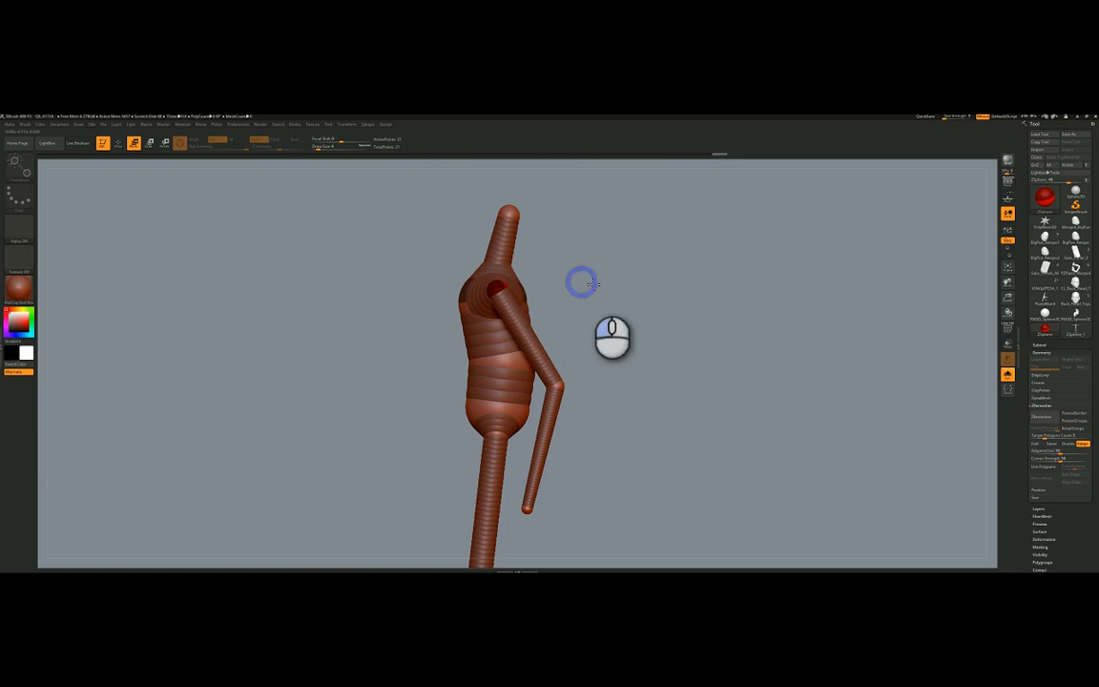
click(559, 223)
right_drag(563, 251, 508, 310)
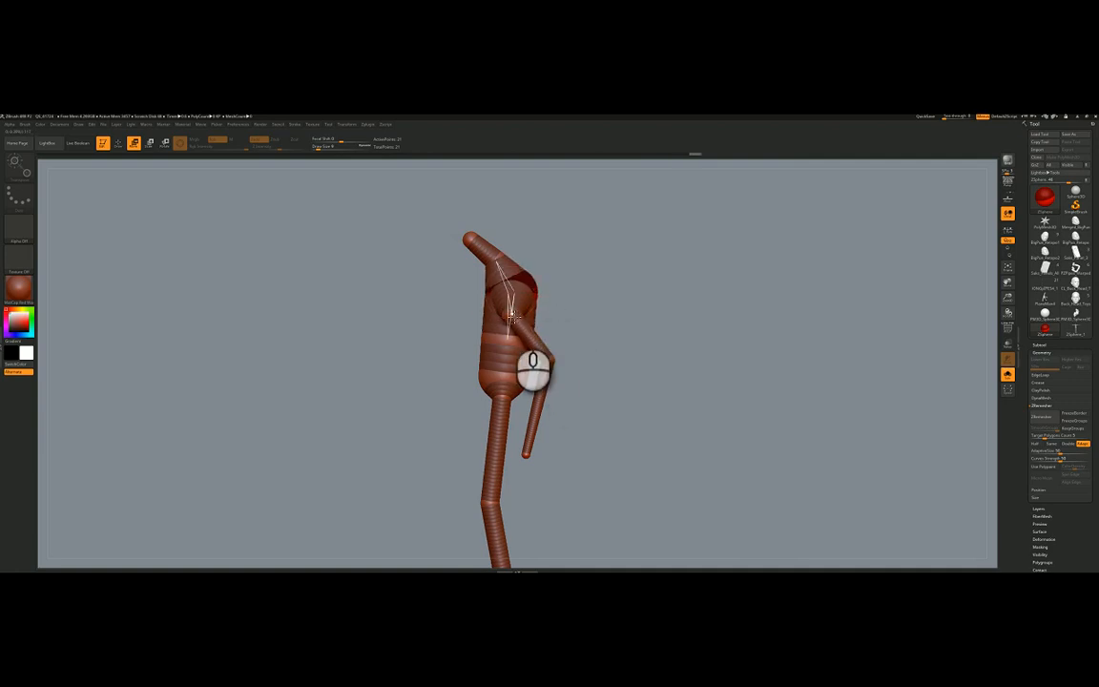
Step: Reposition the shoulders and elbows in front and angled views to widen the shoulders and set the arm bend
drag(587, 297, 610, 307)
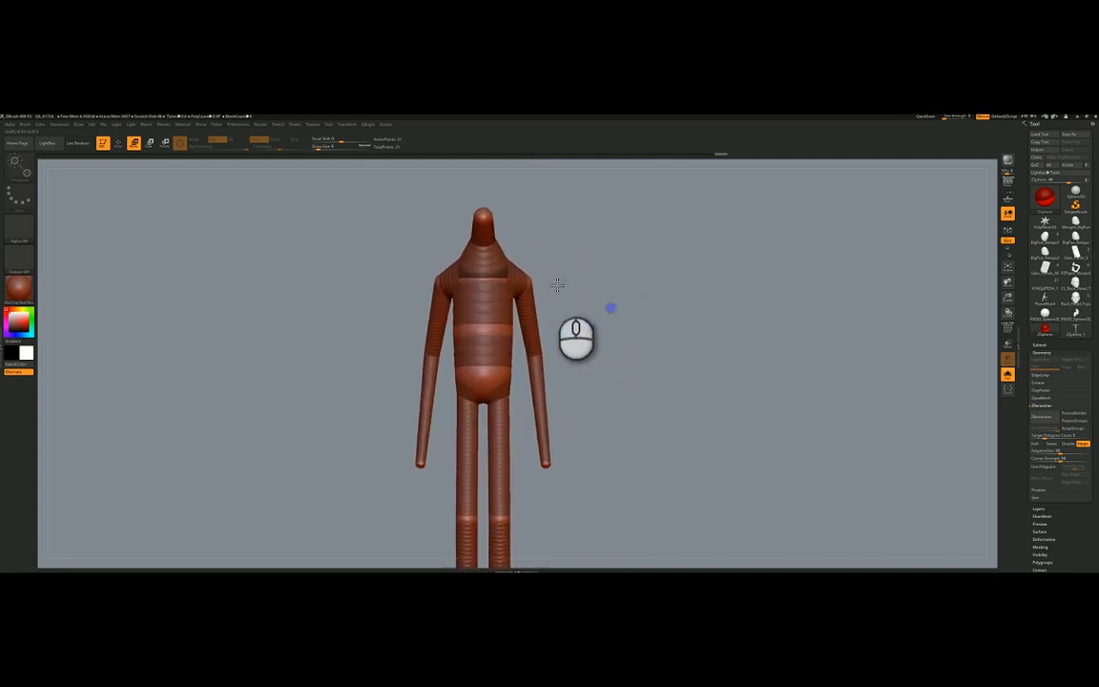
mouse_move(557, 354)
mouse_down()
mouse_move(569, 343)
mouse_move(562, 354)
mouse_up()
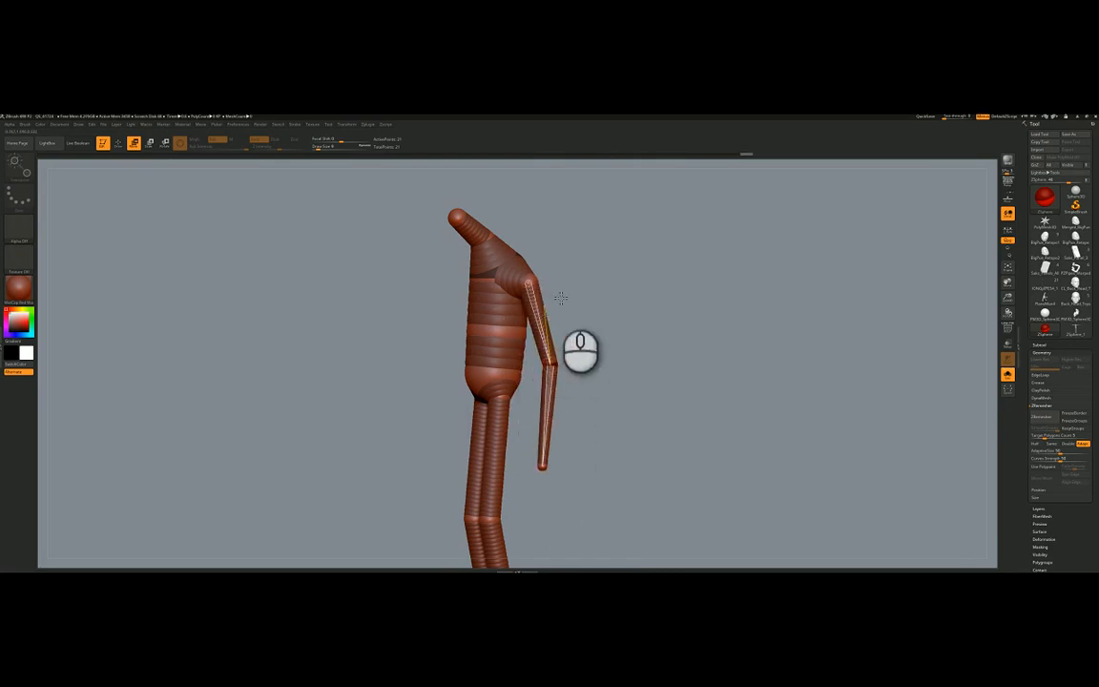
drag(561, 298, 520, 274)
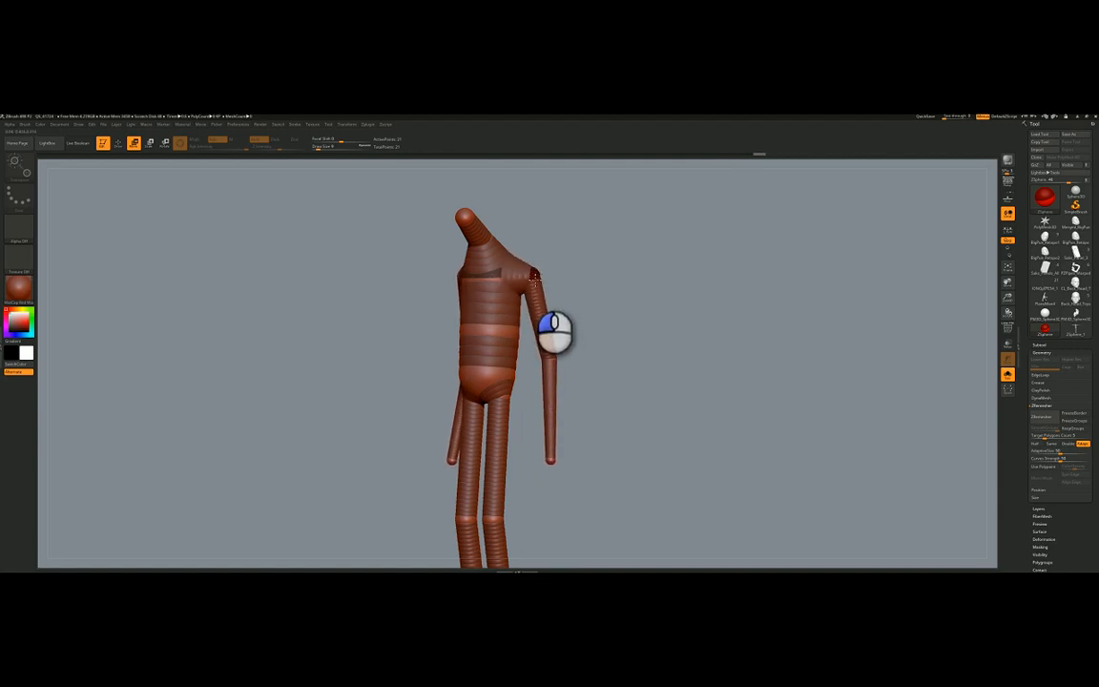
Step: Adjust the pelvis, waist and leg joints in side view to give the body a natural S-curve
mouse_move(496, 307)
mouse_down()
mouse_move(513, 303)
mouse_move(486, 307)
mouse_move(579, 303)
mouse_move(594, 322)
mouse_move(601, 285)
mouse_move(511, 291)
mouse_up()
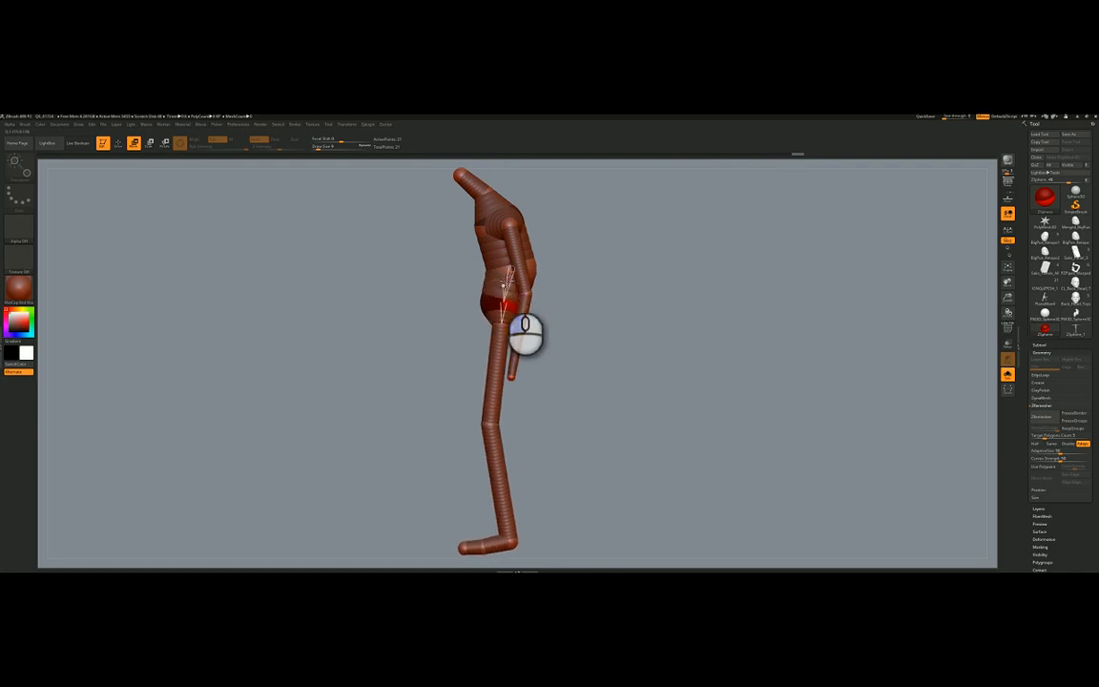
drag(495, 253, 497, 256)
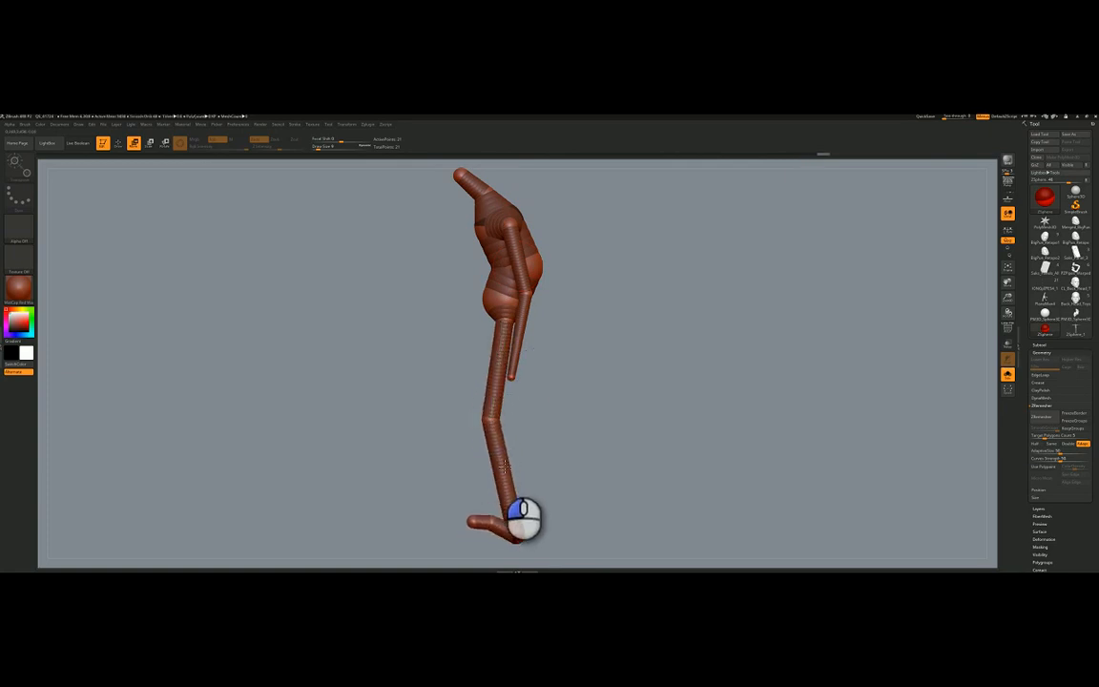
drag(508, 473, 561, 265)
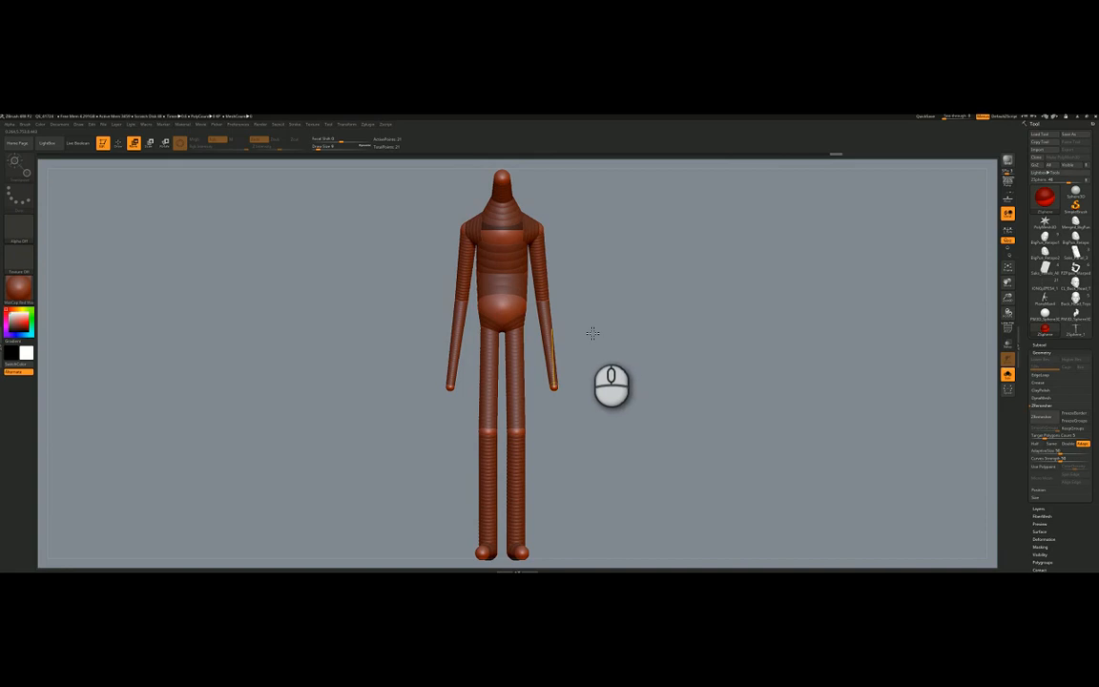
Step: Preview the mannequin's adaptive skin and convert it to a PolyMesh3D
key(a)
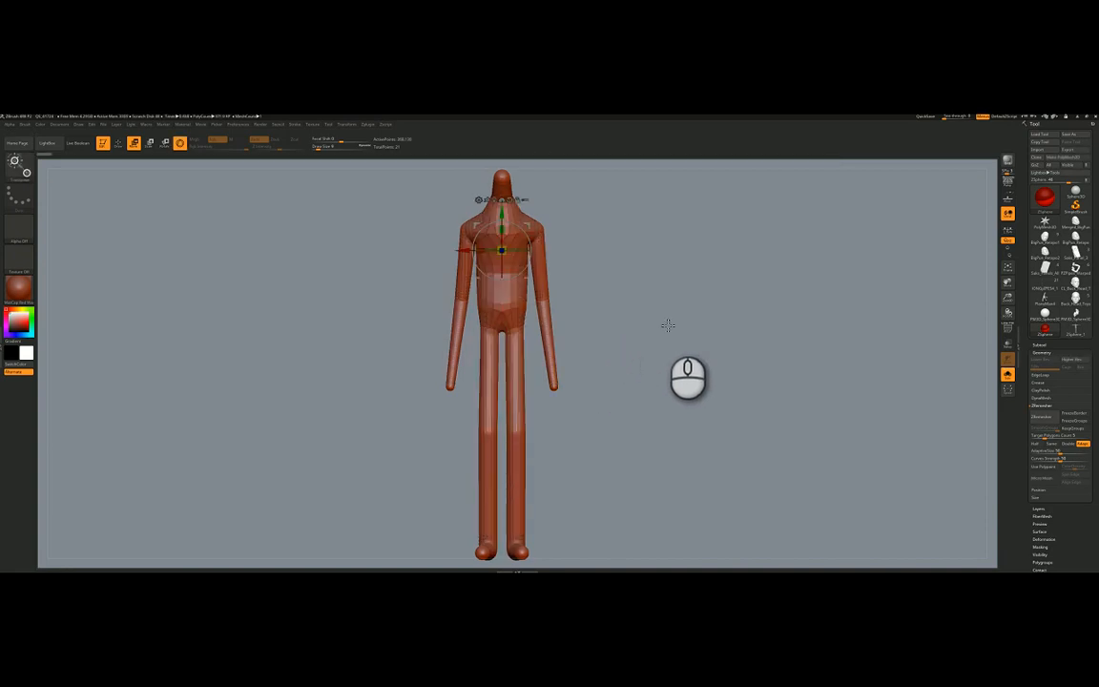
drag(665, 321, 631, 336)
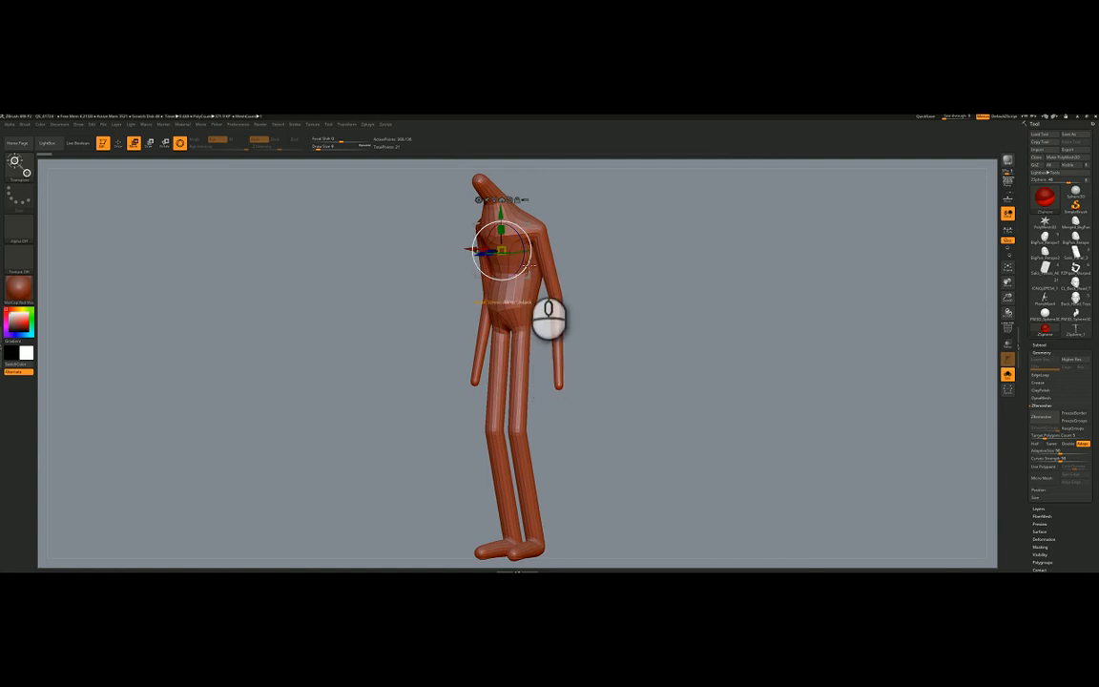
key(a)
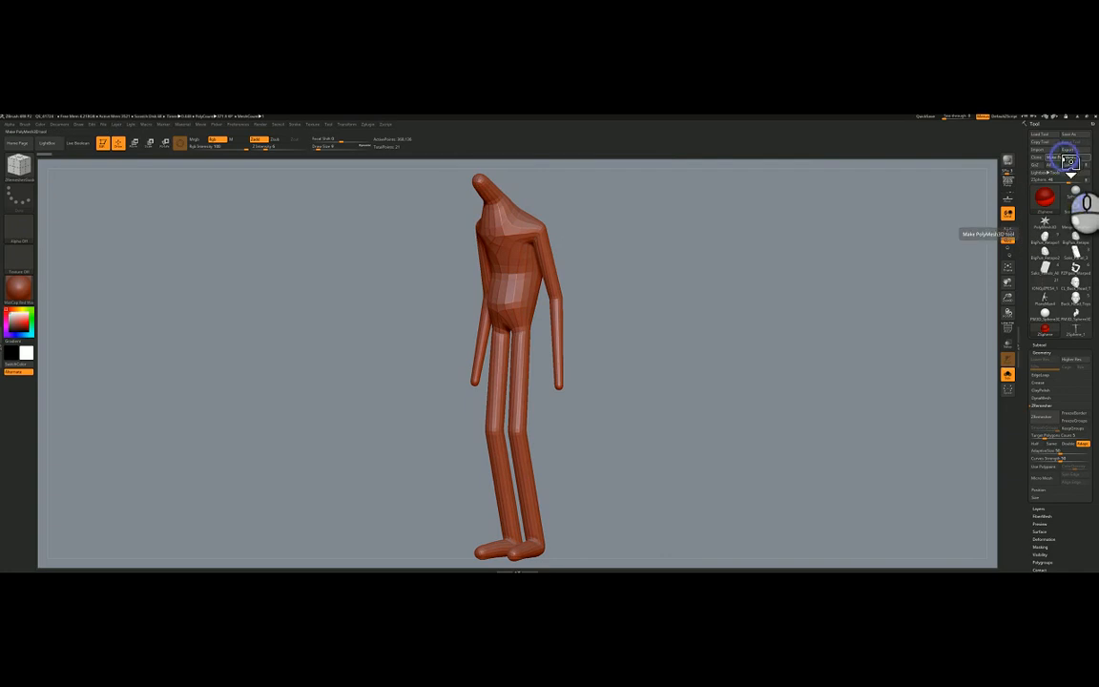
click(1069, 161)
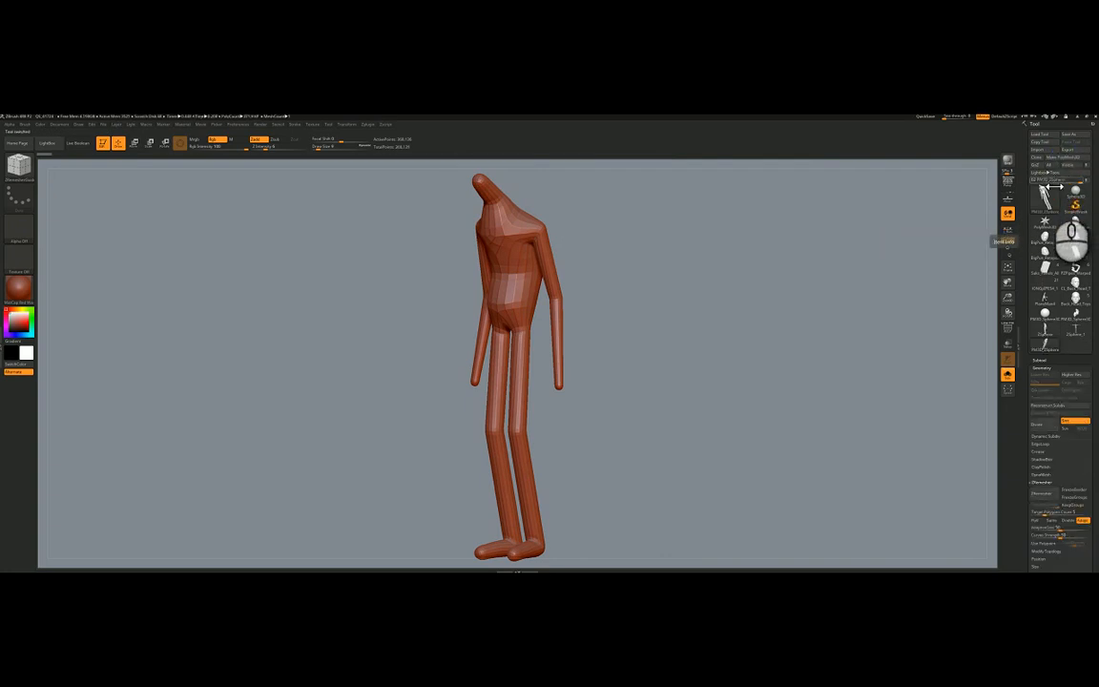
Step: Switch between the polymesh copy and the original ZSphere tool, returning to the ZSphere rig with its skin preview off
mouse_move(1055, 205)
mouse_move(1069, 336)
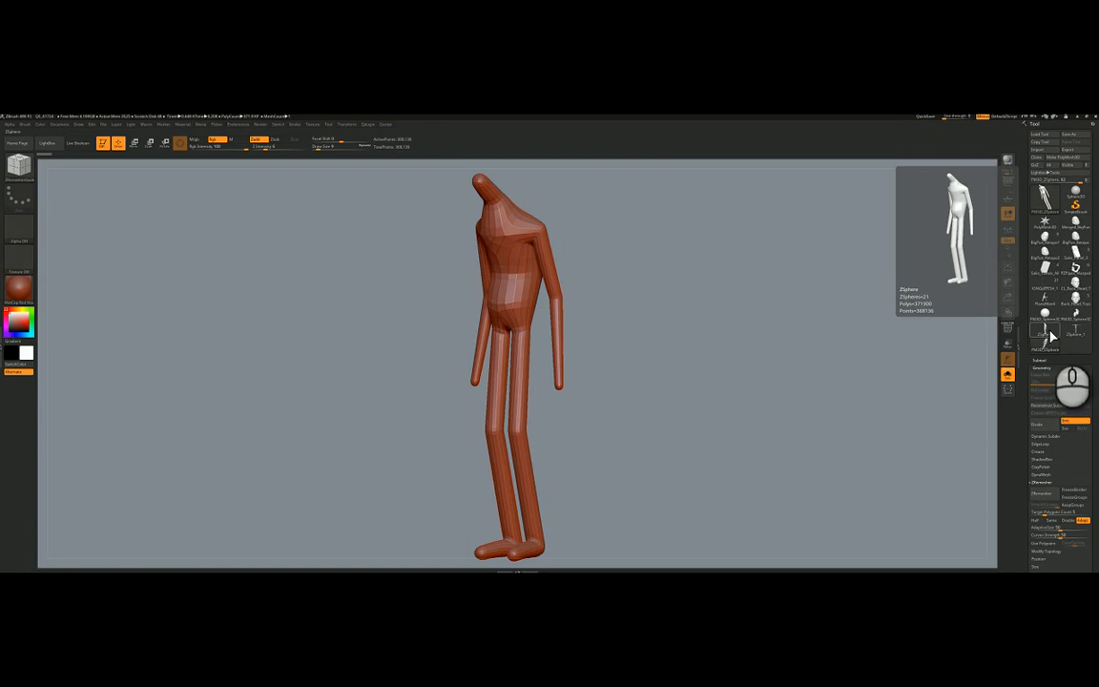
click(1051, 336)
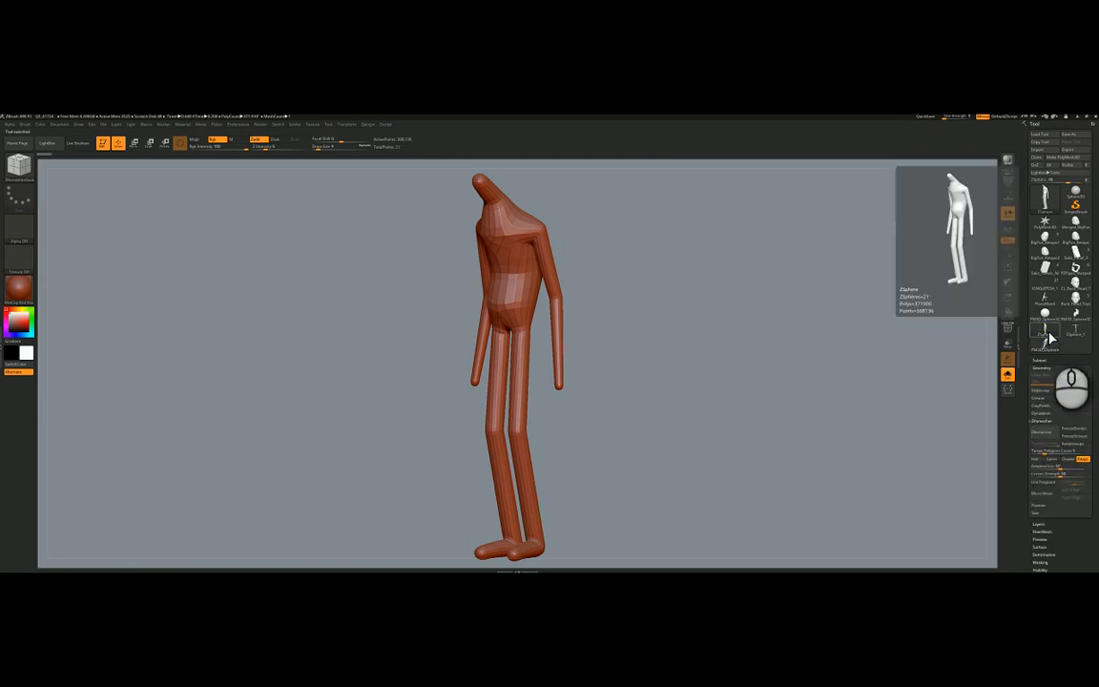
click(1046, 346)
click(1050, 334)
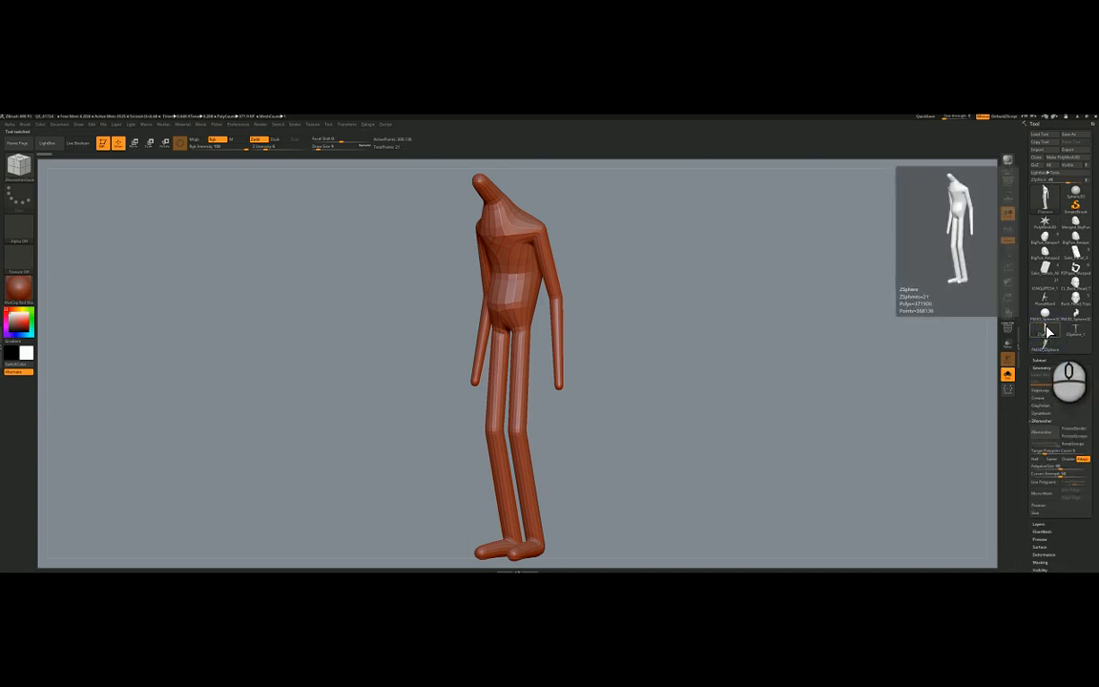
key(a)
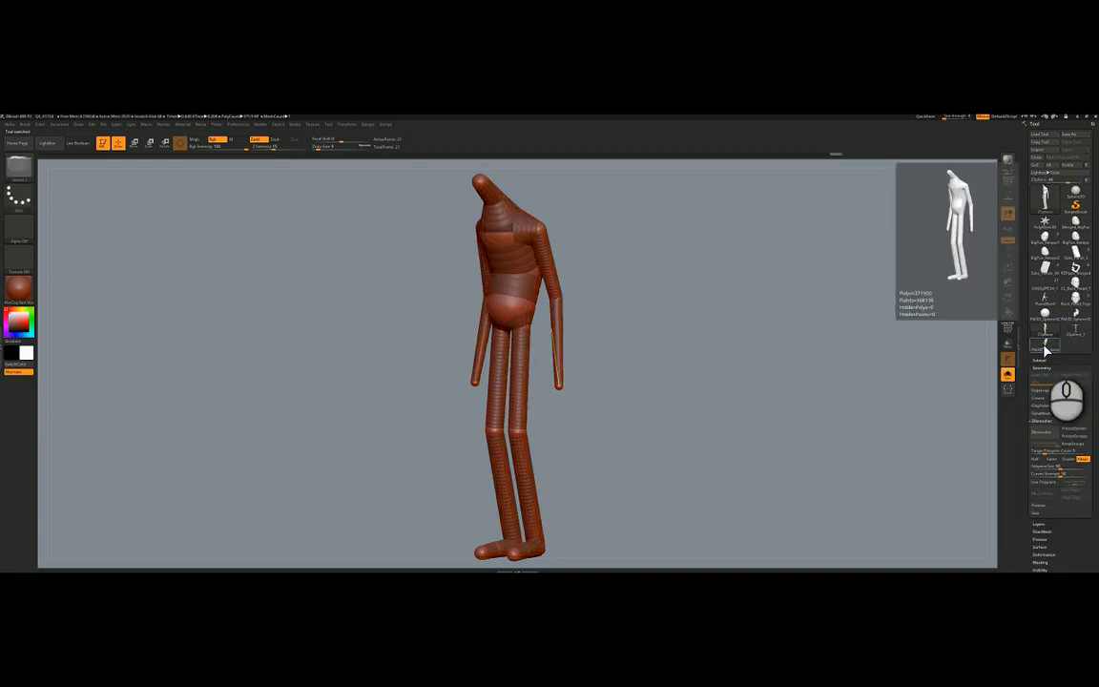
Step: Switch to the polymesh copy of the mannequin and show its wireframe and polygroups
click(1045, 346)
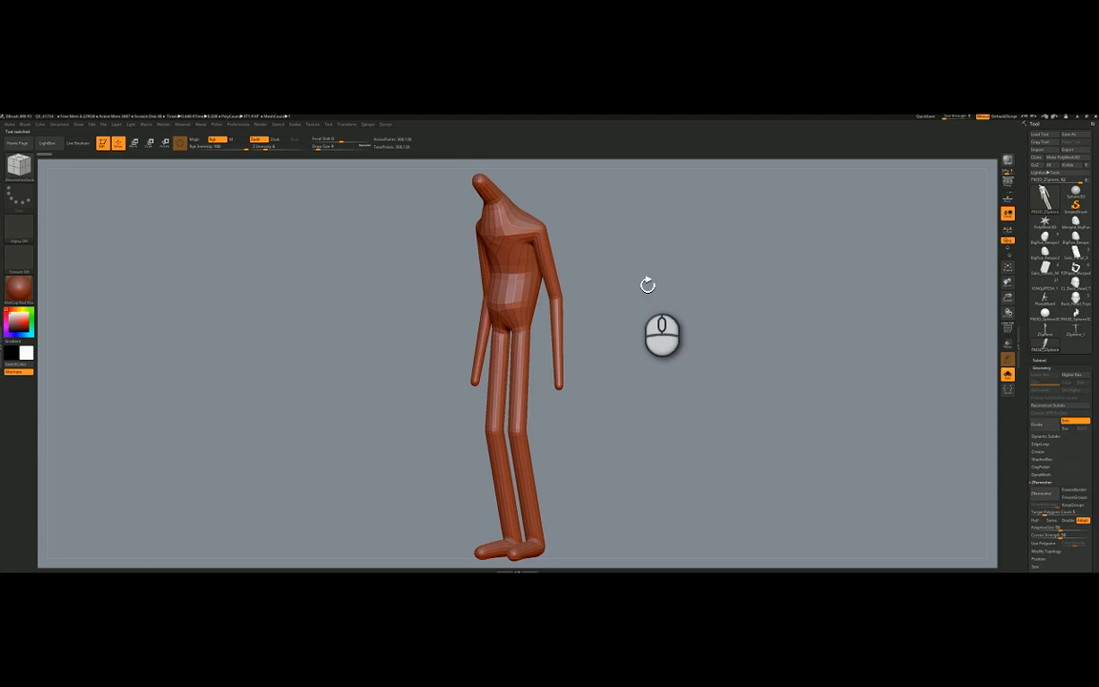
key(shift+f)
drag(636, 294, 660, 302)
ctrl+right_drag(632, 280, 672, 314)
drag(672, 314, 633, 316)
ctrl+right_drag(634, 317, 687, 315)
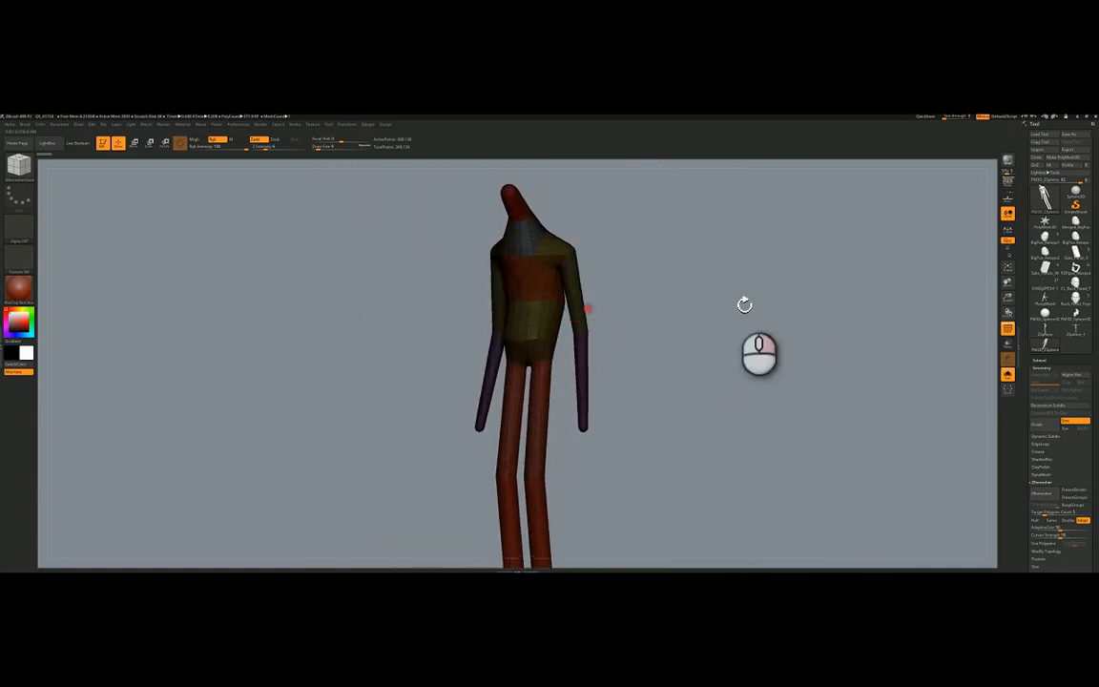
Step: Lower the ZRemesher target polygon count to about 0.2 and remesh the mannequin
click(1050, 368)
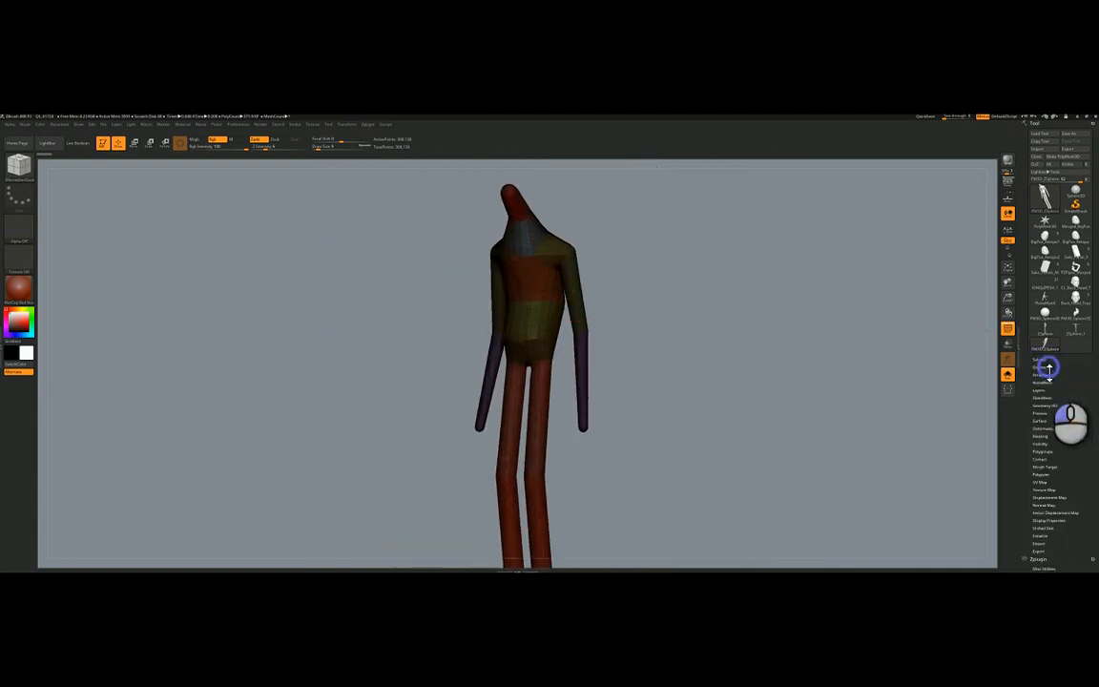
click(1049, 370)
drag(1019, 394, 1042, 335)
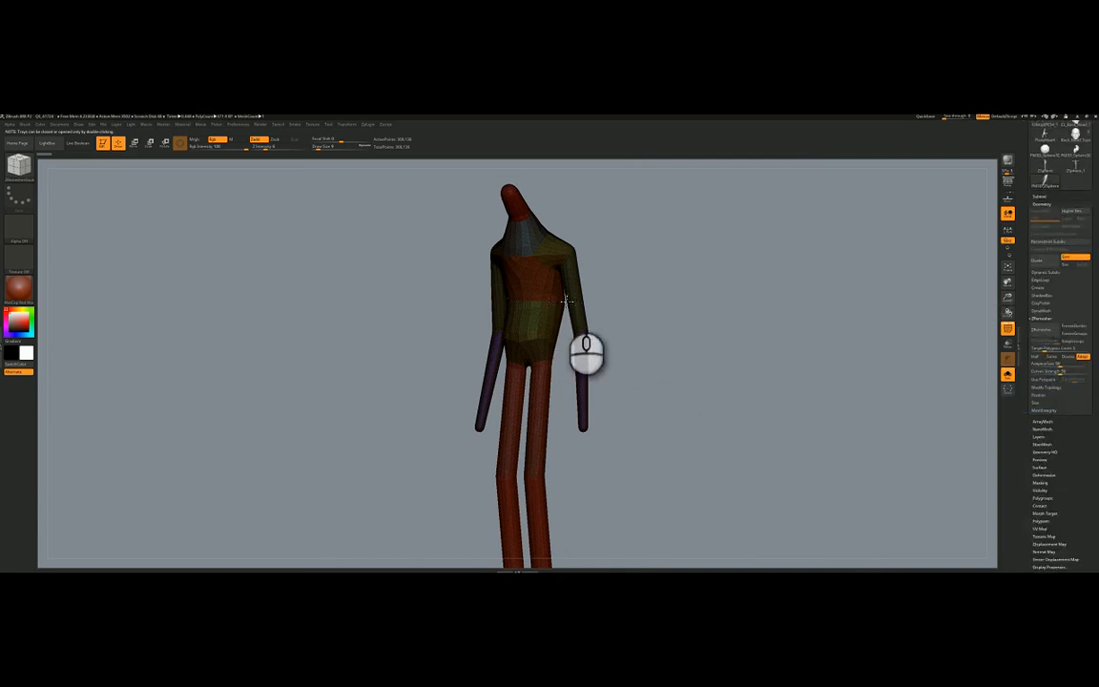
drag(1067, 352, 1041, 352)
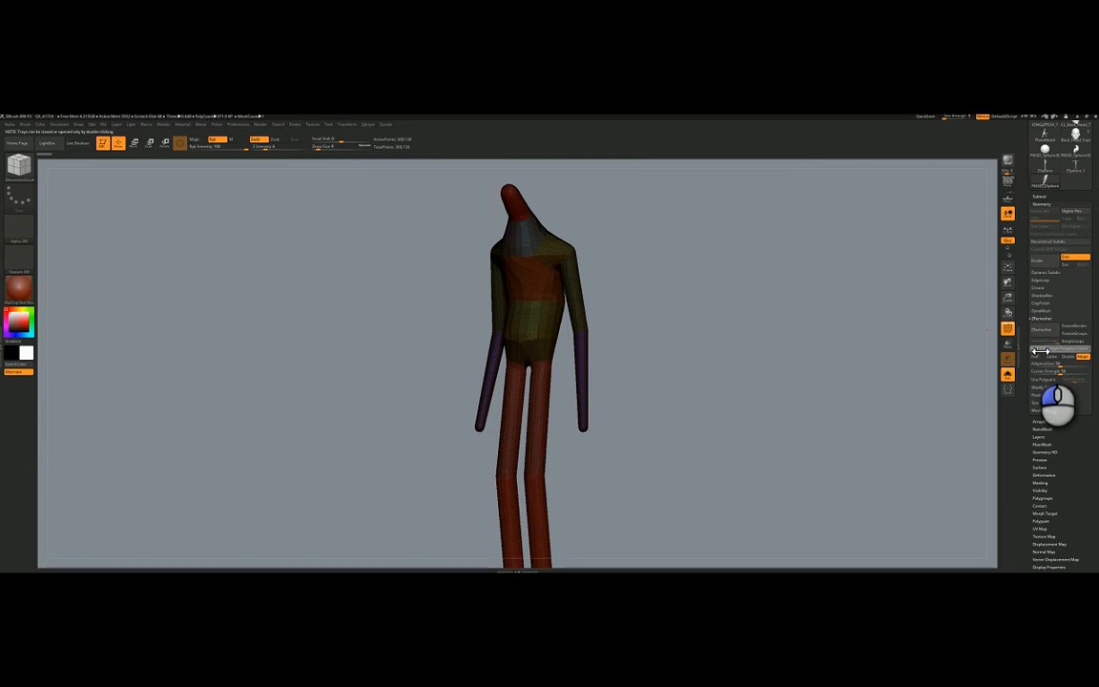
drag(1041, 355, 1040, 352)
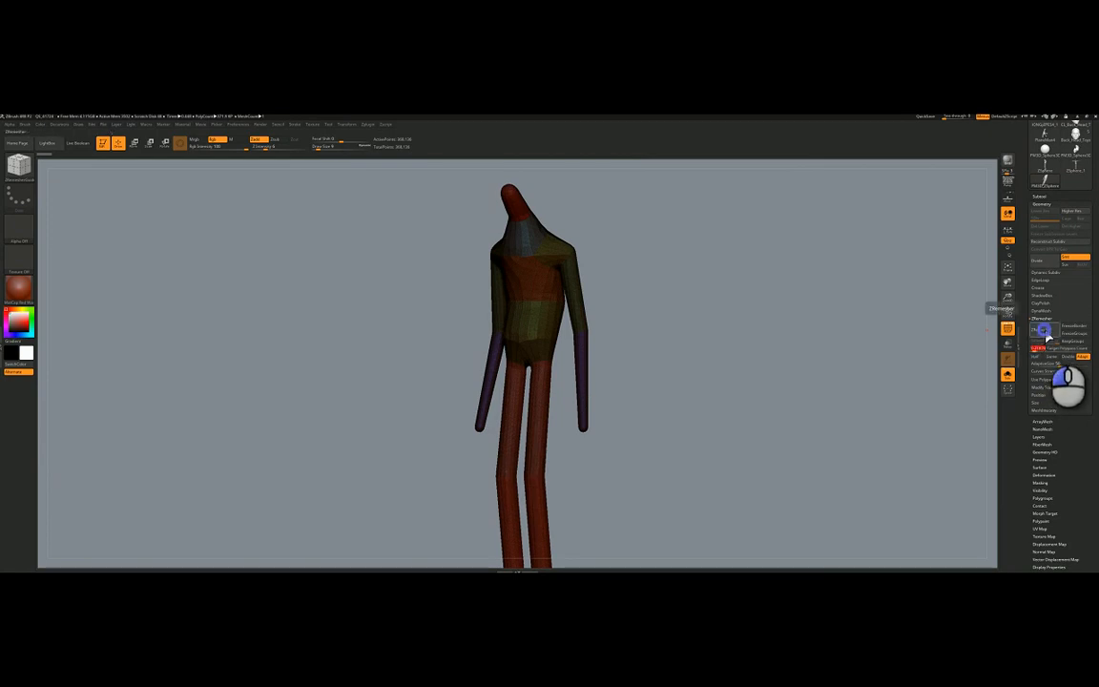
click(1044, 330)
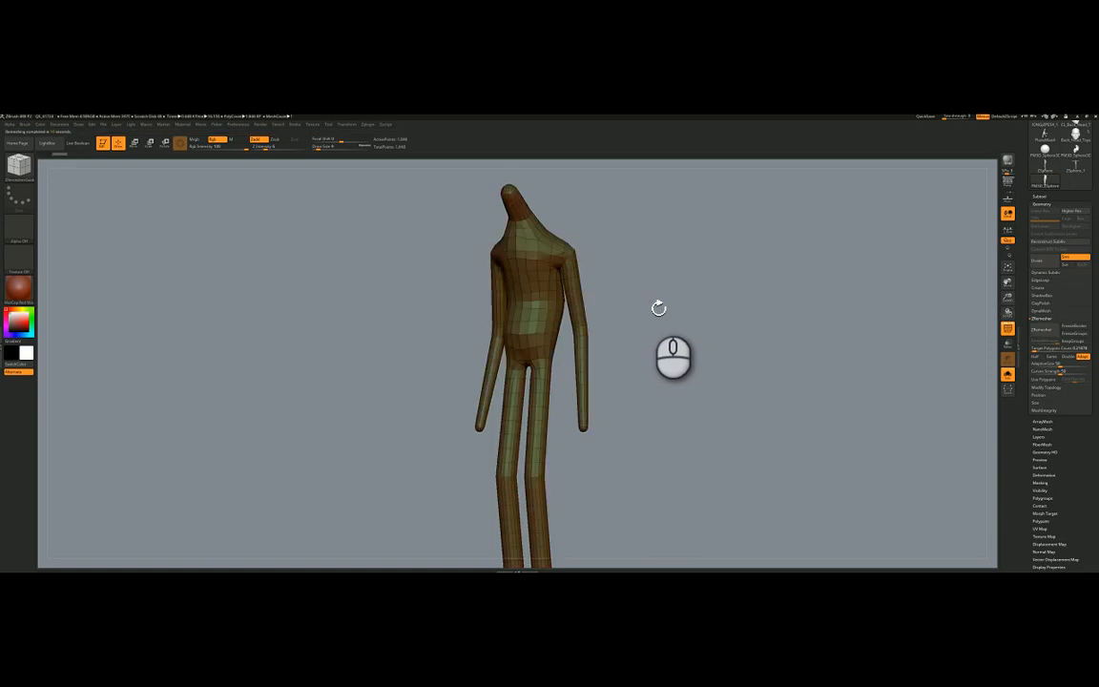
Step: Choose the Standard brush and smooth the mannequin's chest and upper torso
mouse_move(658, 334)
mouse_down()
mouse_move(717, 344)
mouse_move(640, 342)
mouse_move(658, 339)
mouse_up()
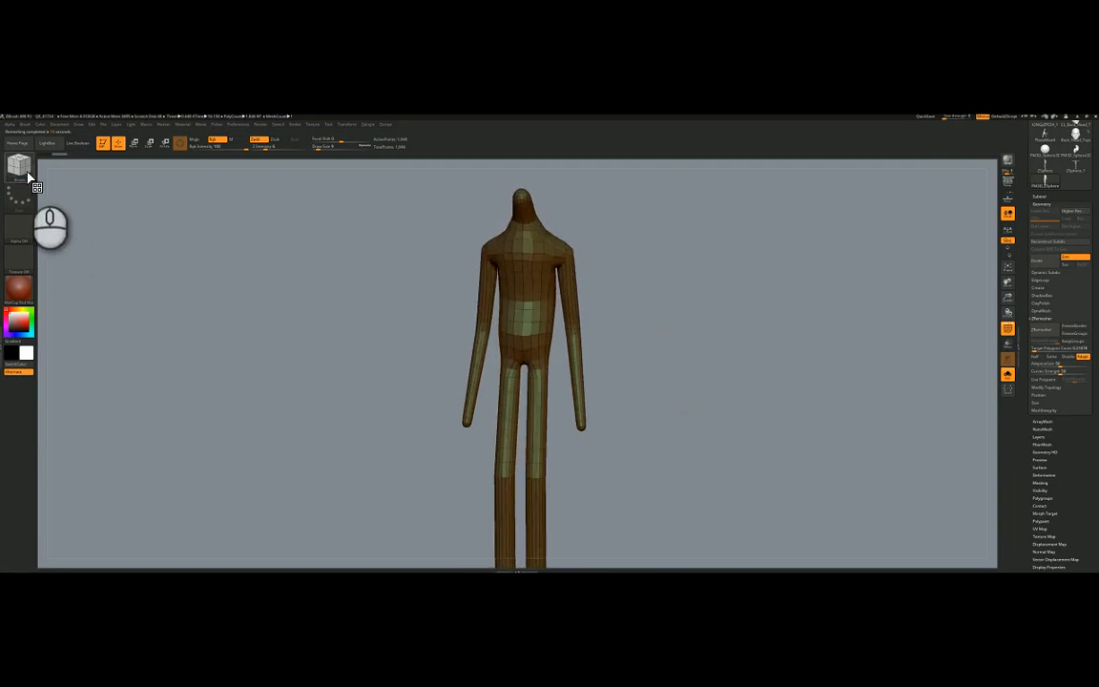
click(24, 172)
click(345, 154)
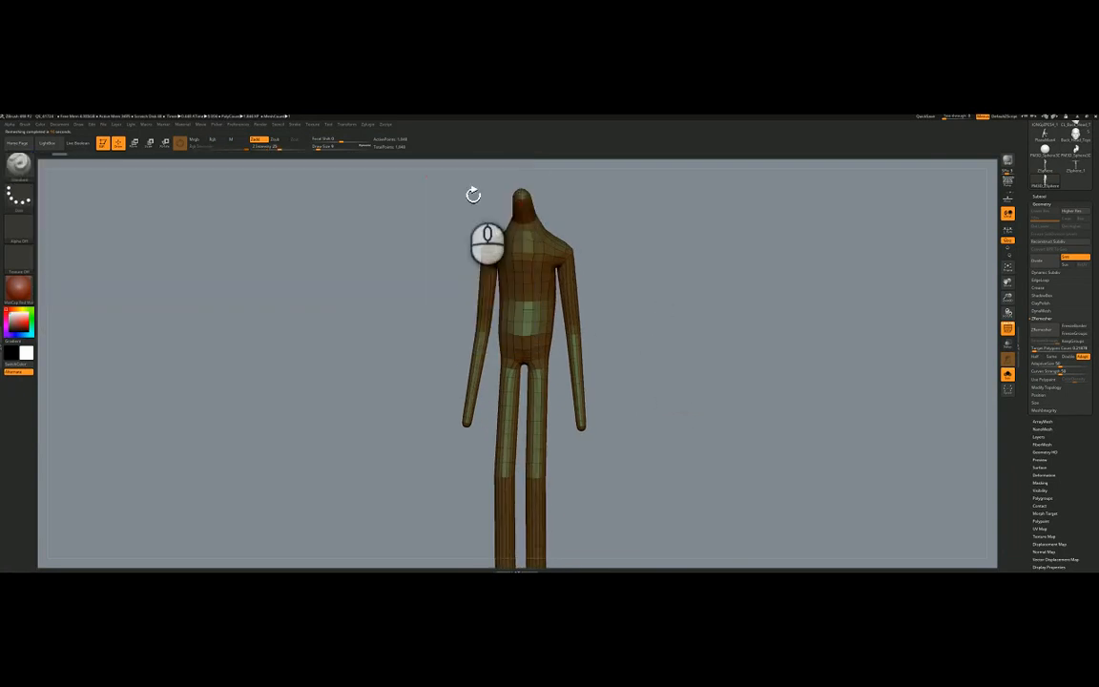
ctrl+right_drag(529, 313, 552, 348)
right_click(552, 346)
drag(543, 342, 561, 343)
mouse_move(577, 321)
right_down()
mouse_move(544, 253)
mouse_move(474, 319)
mouse_move(509, 327)
right_up()
mouse_move(508, 326)
shift+mouse_down()
mouse_move(499, 299)
mouse_move(511, 336)
mouse_move(550, 361)
shift+mouse_up()
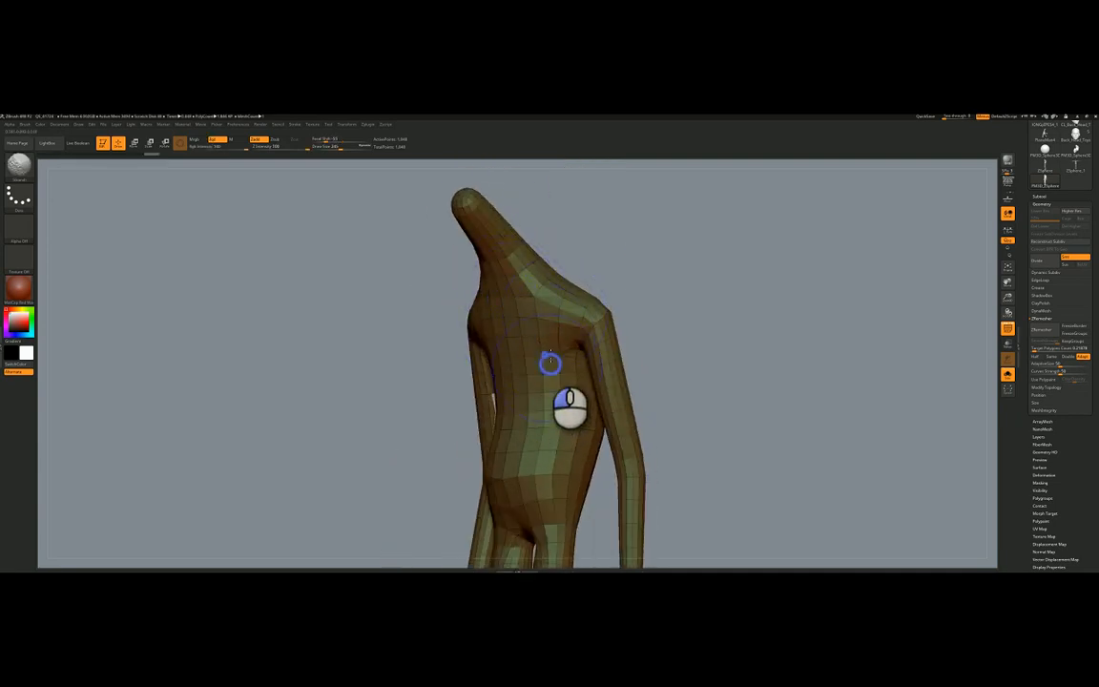
right_drag(551, 361, 524, 329)
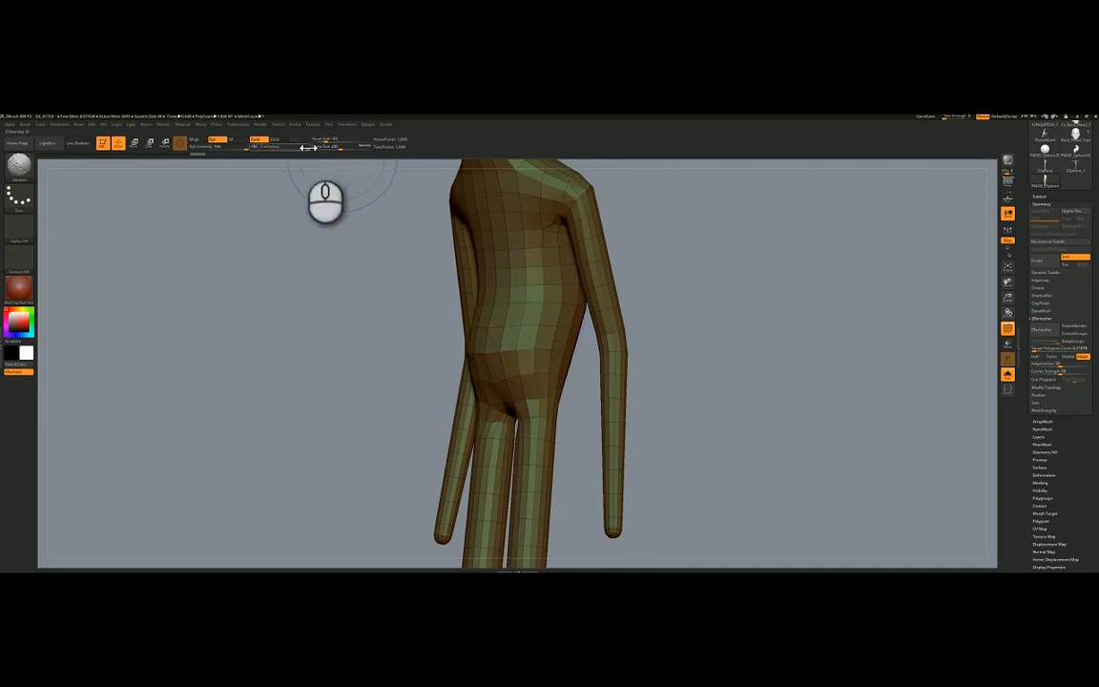
Step: Lower the Smooth brush's Z Intensity to about 56 and smooth the torso, shoulders, back and neck
shift+drag(304, 150, 290, 153)
mouse_move(492, 353)
shift+mouse_down()
mouse_move(543, 334)
mouse_move(533, 426)
mouse_move(530, 349)
mouse_move(557, 339)
mouse_move(573, 301)
shift+mouse_up()
right_drag(571, 294, 529, 293)
alt+right_drag(569, 214, 546, 286)
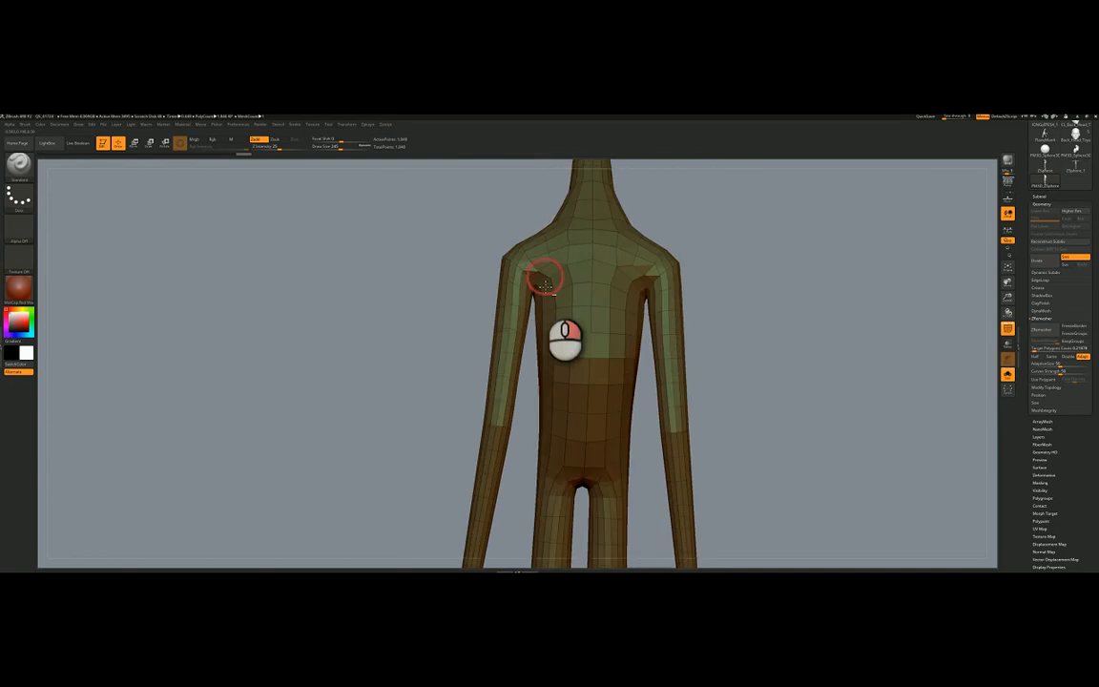
shift+drag(545, 283, 569, 271)
shift+drag(578, 371, 588, 314)
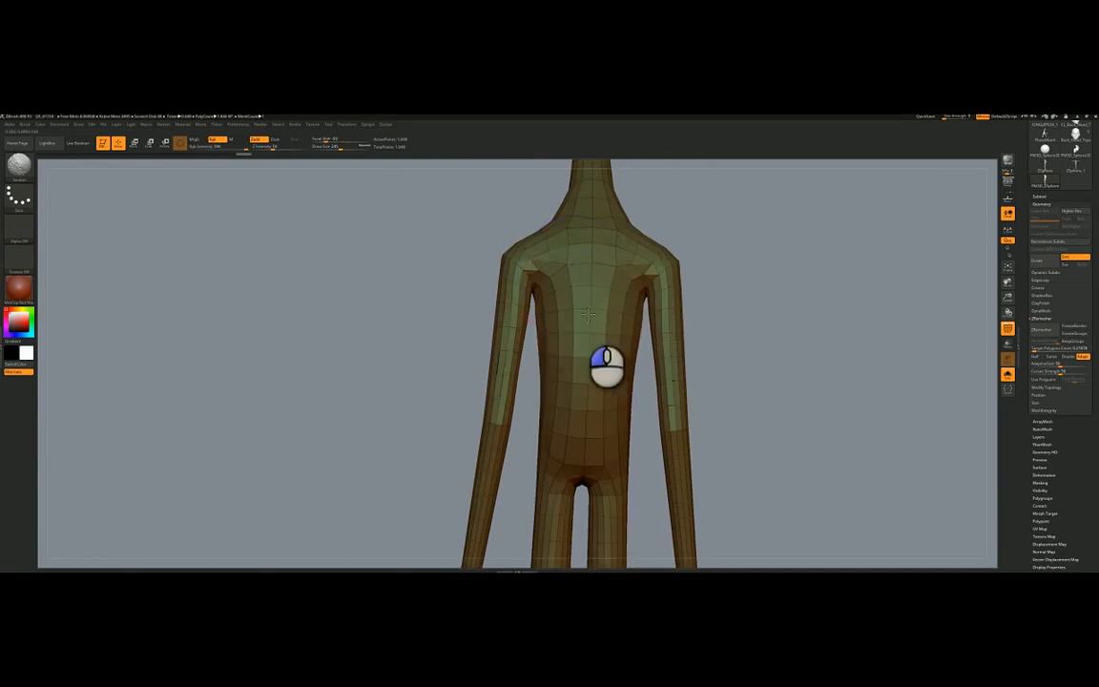
shift+drag(568, 264, 590, 232)
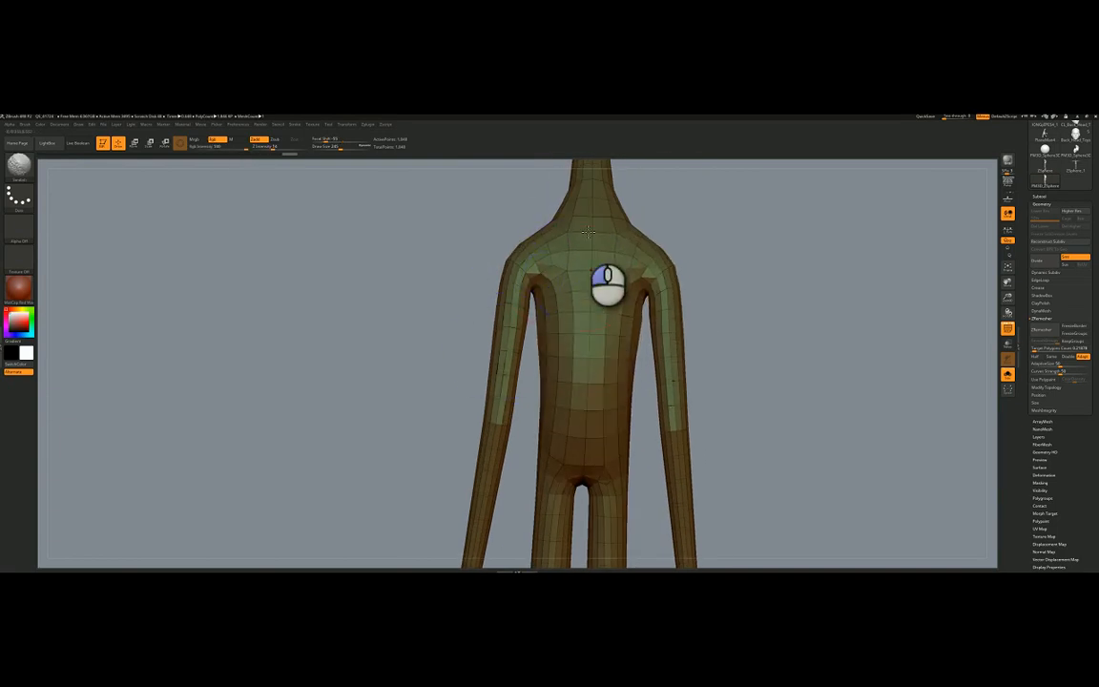
mouse_move(571, 214)
alt+right_down()
mouse_move(547, 292)
mouse_move(541, 284)
alt+right_up()
shift+drag(541, 283, 546, 313)
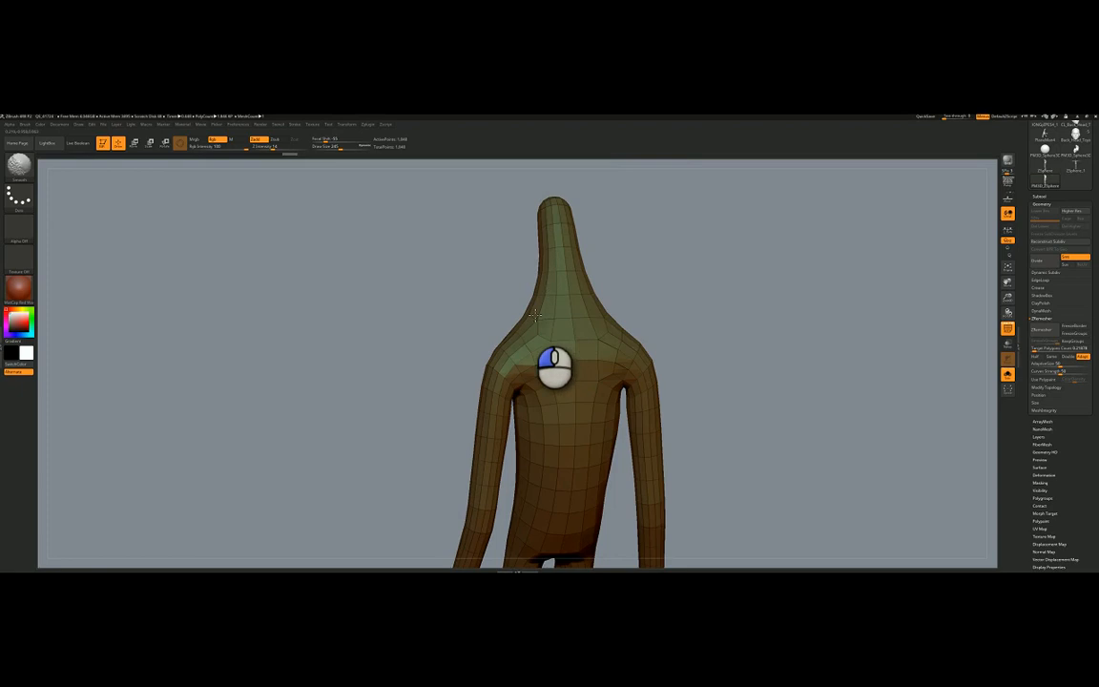
Step: Smooth the hips, knees, lower legs and shoulder transitions of the mannequin
mouse_move(535, 316)
right_down()
mouse_move(504, 212)
mouse_move(540, 341)
mouse_move(482, 364)
mouse_move(523, 308)
right_up()
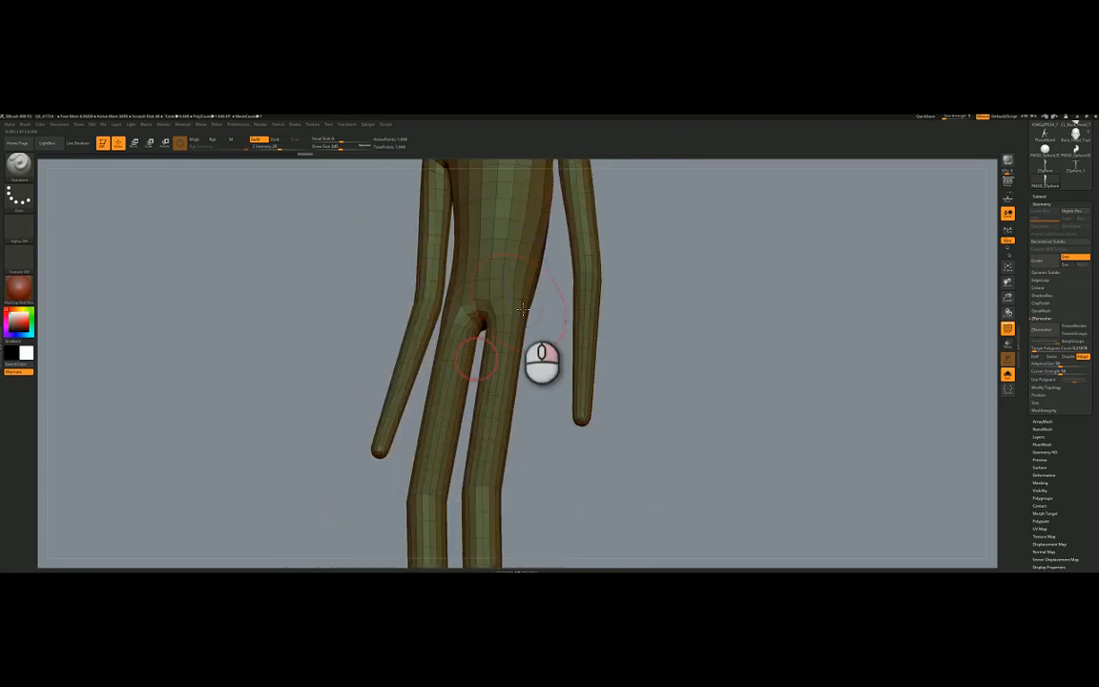
right_drag(492, 379, 513, 331)
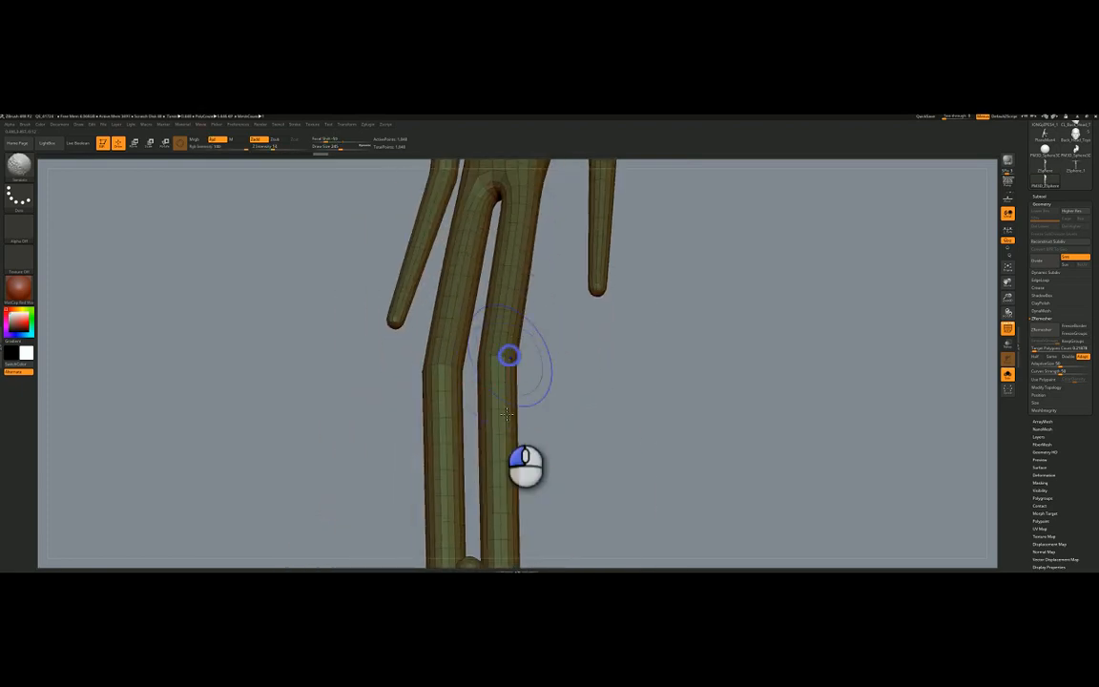
mouse_move(506, 434)
right_down()
mouse_move(484, 360)
mouse_move(503, 345)
mouse_move(504, 412)
mouse_move(548, 452)
right_up()
mouse_move(548, 451)
shift+mouse_down()
mouse_move(446, 422)
mouse_move(461, 420)
shift+mouse_up()
right_drag(530, 436, 511, 349)
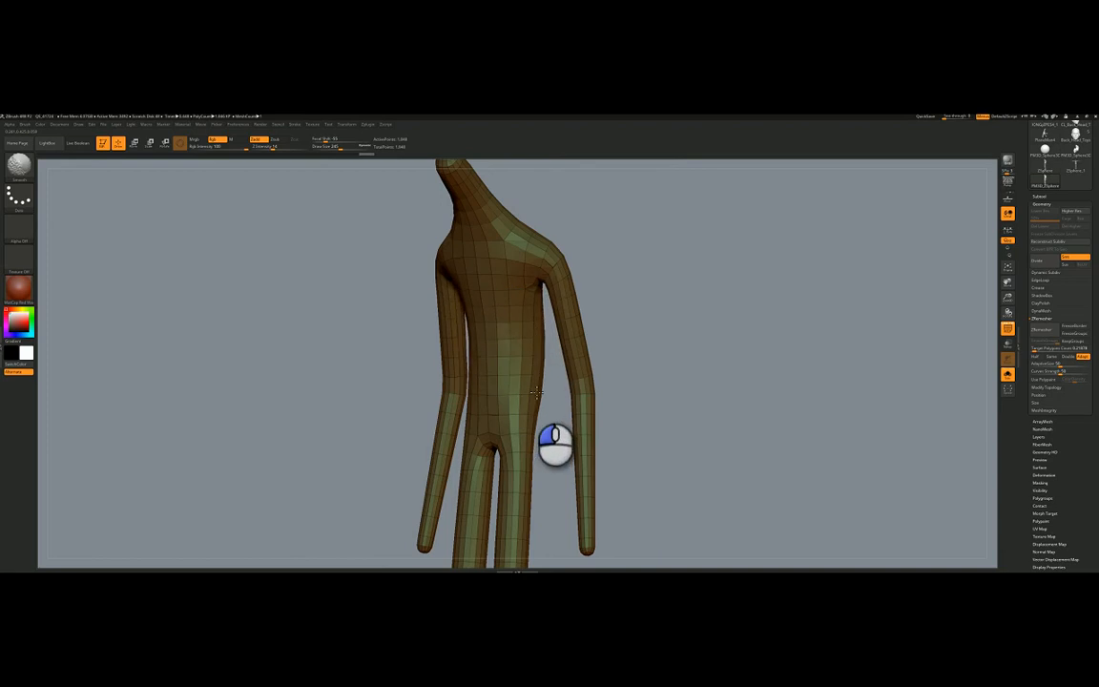
mouse_move(549, 288)
shift+mouse_down()
mouse_move(588, 392)
mouse_move(561, 247)
shift+mouse_up()
Step: Choose the Inflat brush and add volume to the shoulders, chest and rib cage
mouse_move(554, 253)
ctrl+right_down()
mouse_move(517, 278)
mouse_move(559, 274)
mouse_move(574, 285)
mouse_move(524, 285)
mouse_move(508, 262)
mouse_move(497, 265)
mouse_move(518, 270)
mouse_move(522, 319)
mouse_move(506, 267)
ctrl+right_up()
click(18, 164)
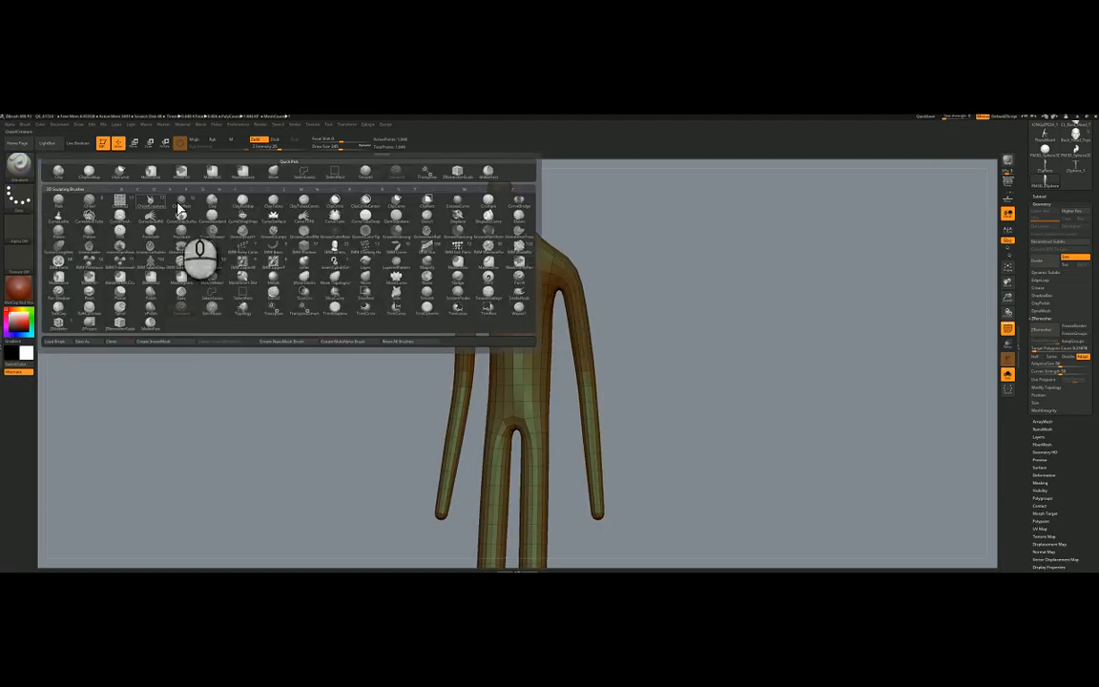
click(305, 263)
alt+right_drag(544, 250, 587, 296)
drag(586, 295, 586, 288)
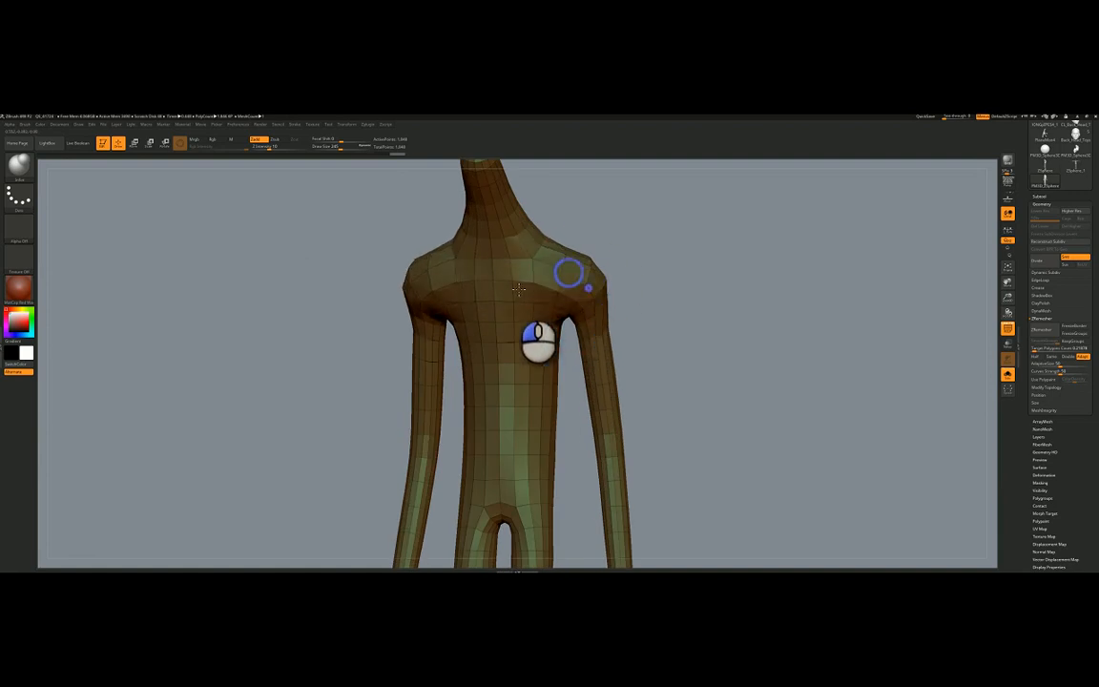
mouse_move(519, 288)
mouse_down()
mouse_move(541, 304)
mouse_move(527, 350)
mouse_move(543, 412)
mouse_move(538, 292)
mouse_move(508, 410)
mouse_move(557, 288)
mouse_up()
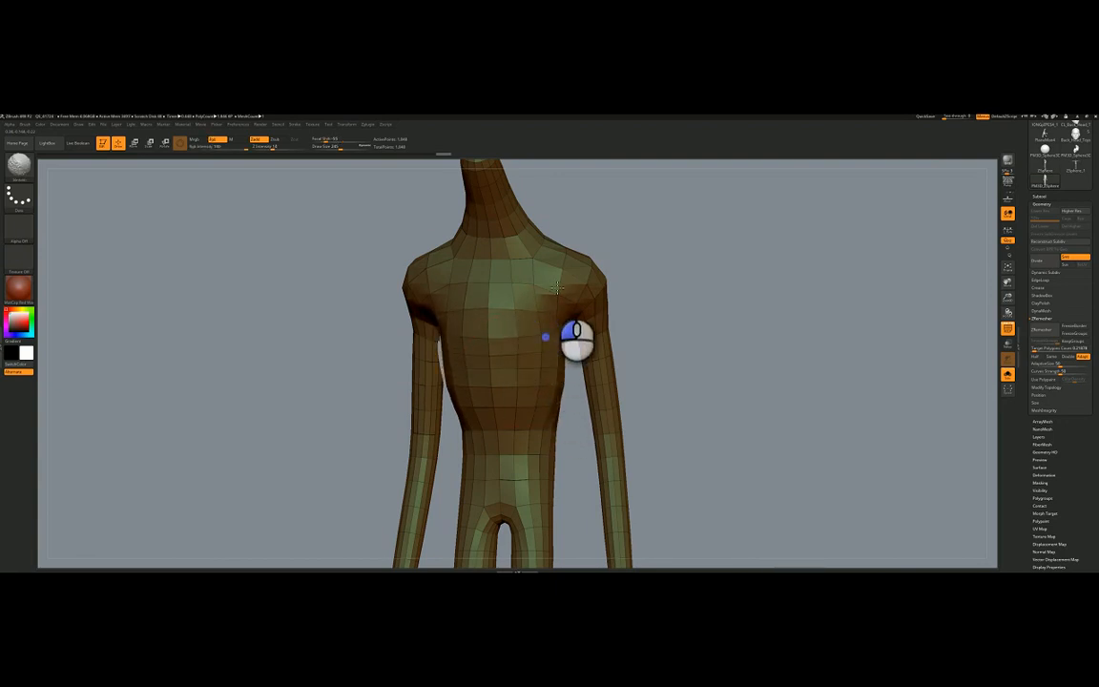
Step: Inflate and smooth the arms, pelvis, thighs and lower legs to give them fuller body volumes
mouse_move(576, 250)
right_down()
mouse_move(525, 261)
mouse_move(559, 265)
right_up()
mouse_move(623, 279)
mouse_down()
mouse_move(608, 275)
mouse_move(621, 400)
mouse_move(639, 301)
mouse_move(655, 282)
mouse_move(611, 246)
mouse_up()
mouse_move(644, 376)
right_down()
mouse_move(651, 315)
mouse_move(624, 241)
mouse_move(583, 246)
mouse_move(551, 317)
mouse_move(542, 298)
mouse_move(584, 308)
right_up()
drag(598, 311, 610, 331)
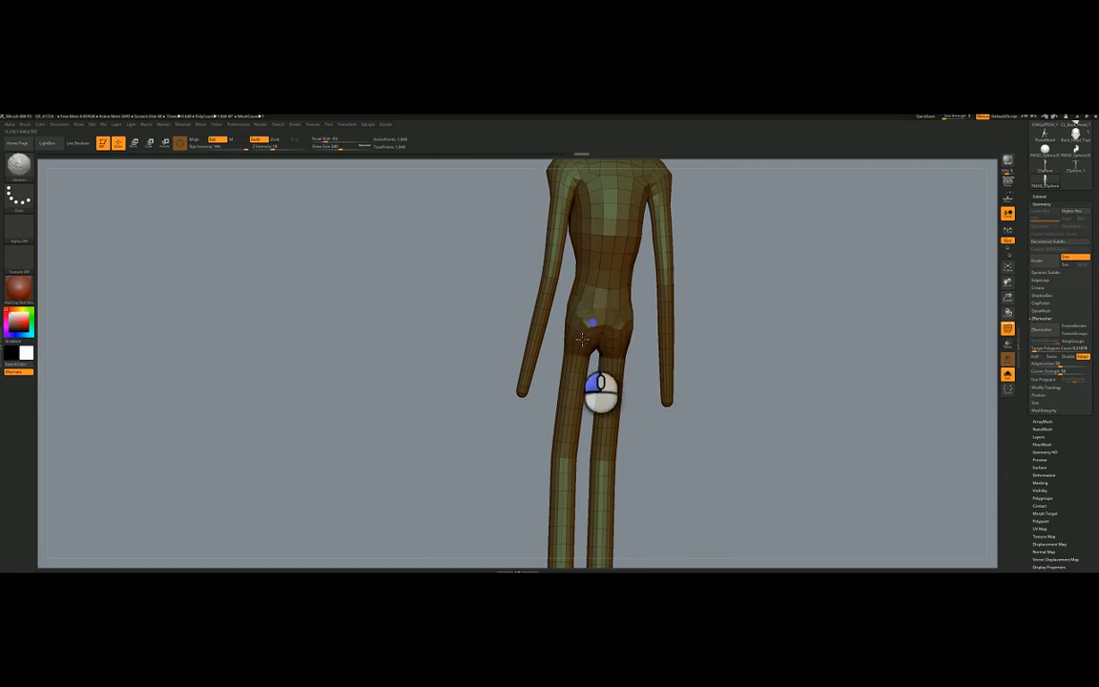
right_drag(571, 333, 636, 278)
drag(560, 374, 557, 421)
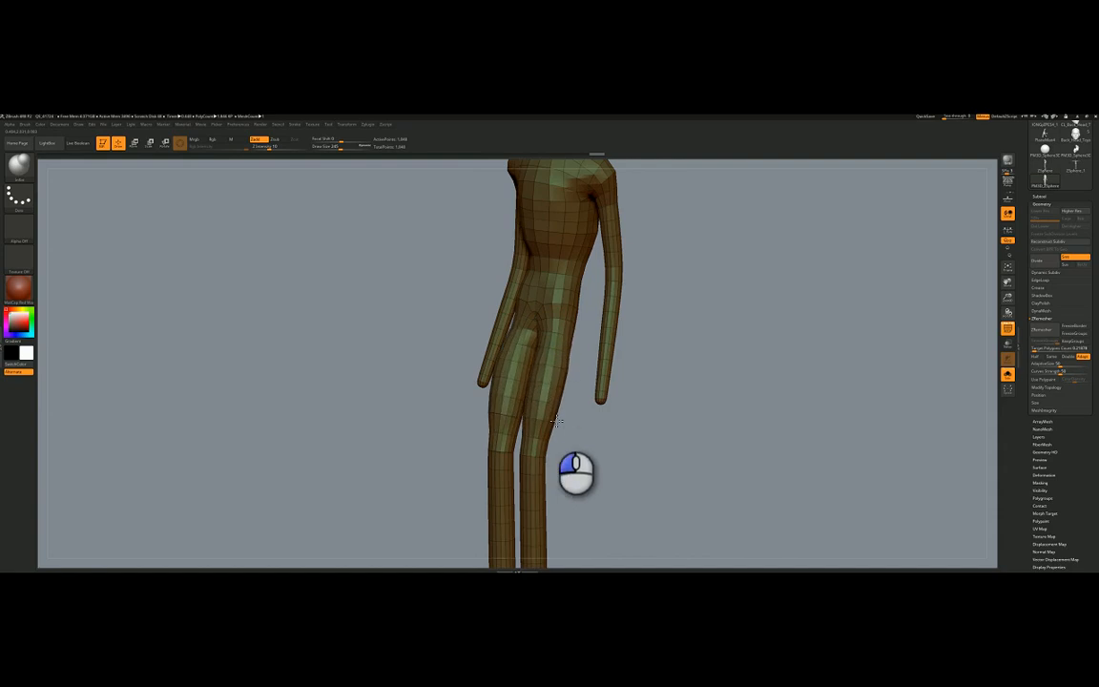
right_drag(544, 365, 562, 346)
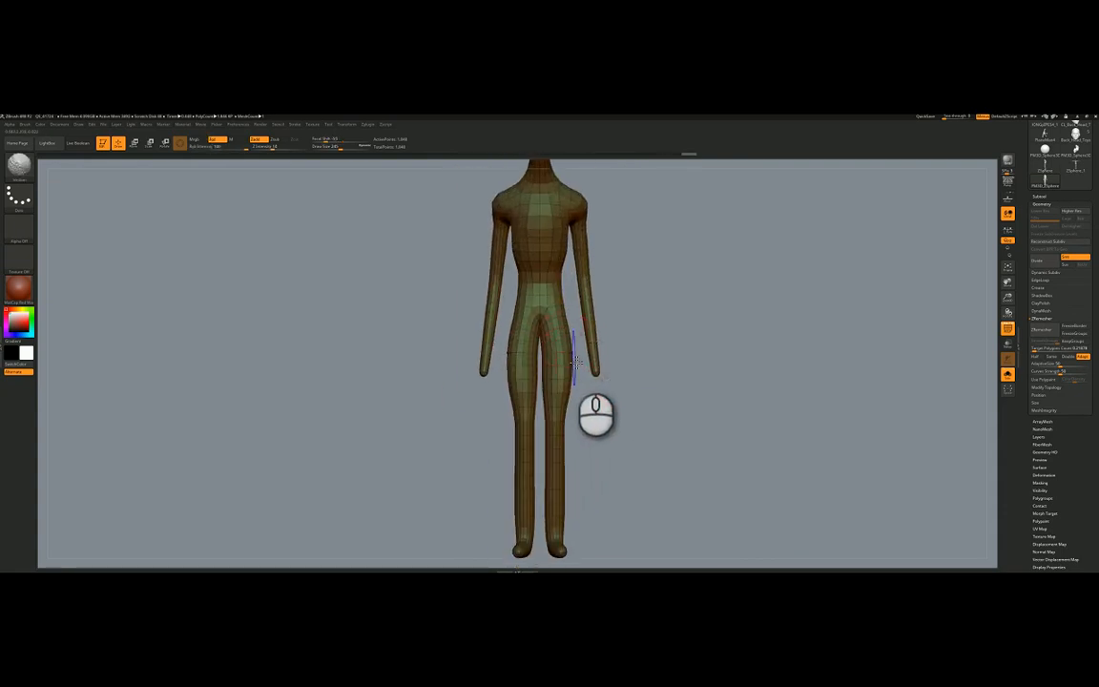
Step: Hide the wireframe and subdivide the mannequin mesh once
key(shift+f)
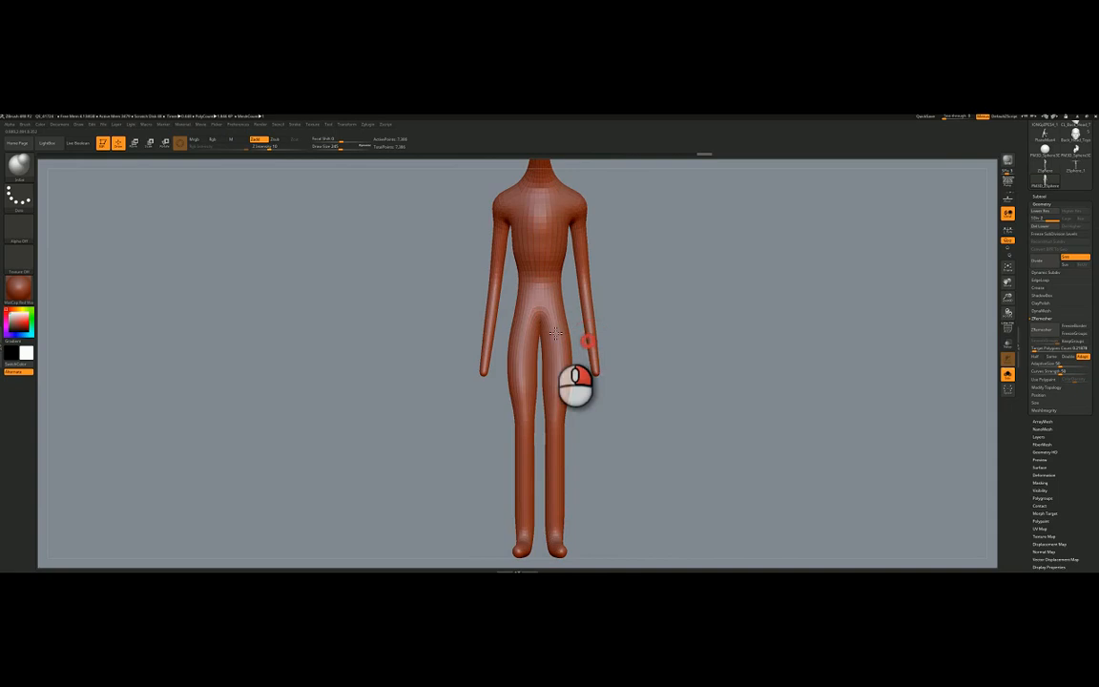
right_drag(557, 334, 551, 361)
right_drag(661, 349, 661, 324)
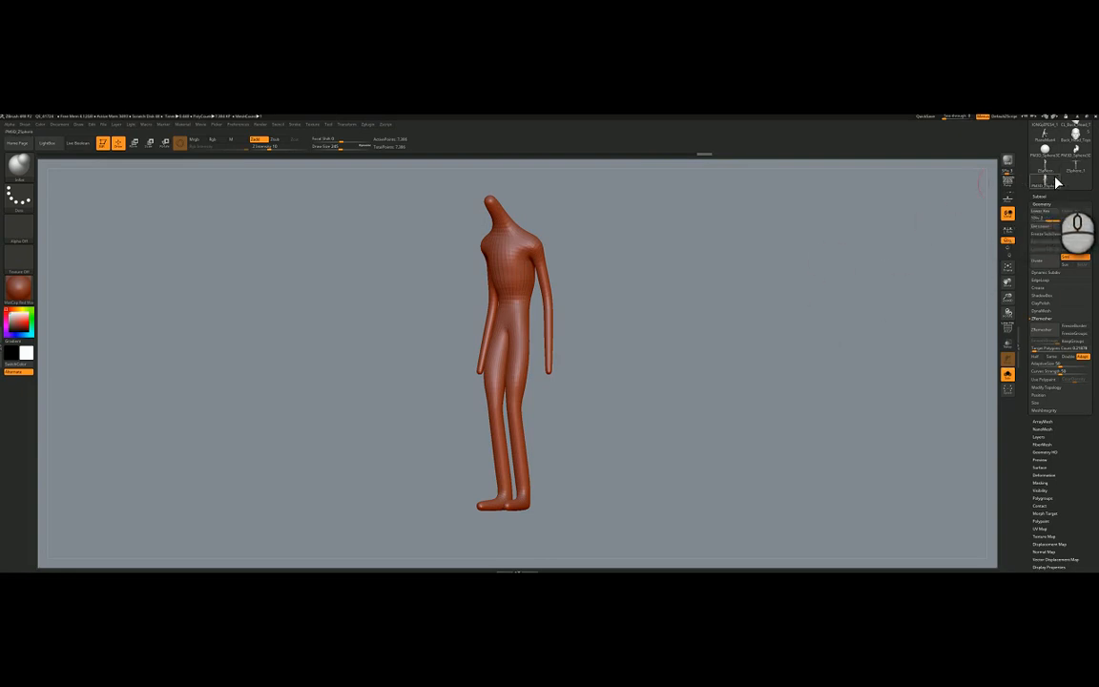
Step: Switch back to the original ZSphere rig and frame the end of one arm closely
mouse_move(1058, 176)
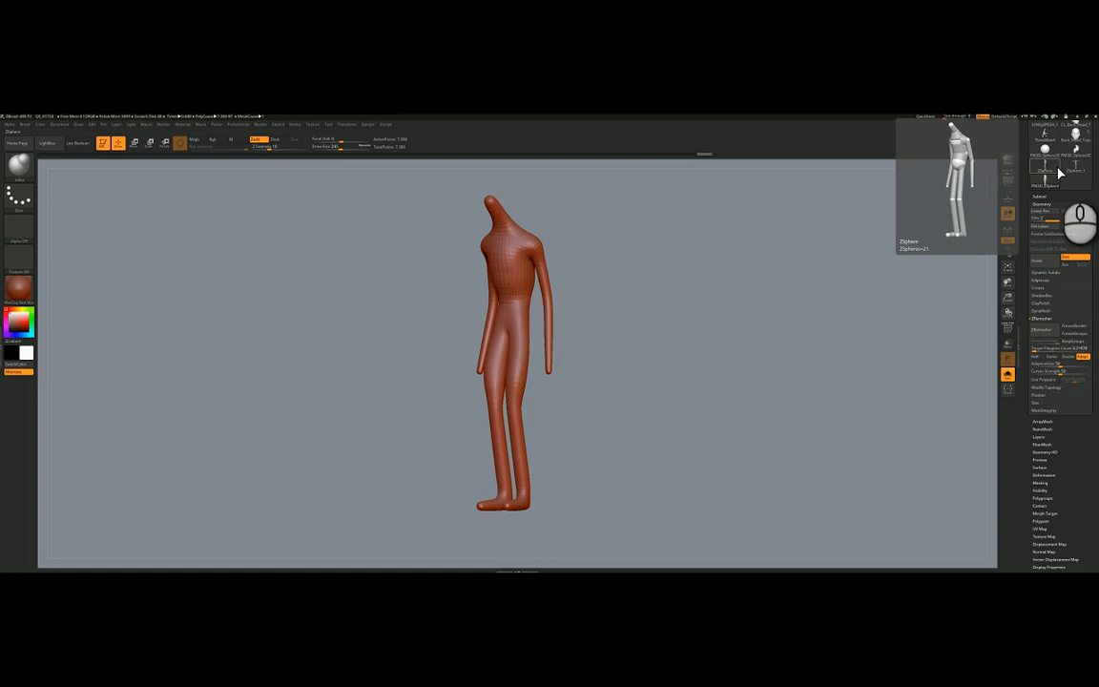
scroll(1050, 186, up, 5)
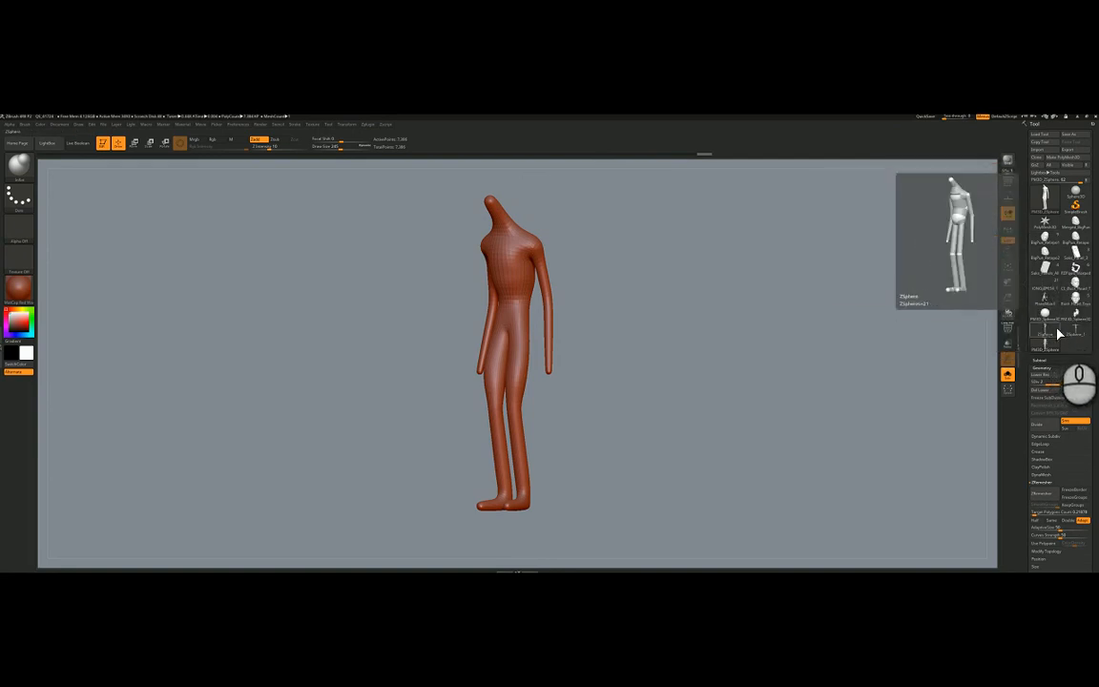
click(1045, 329)
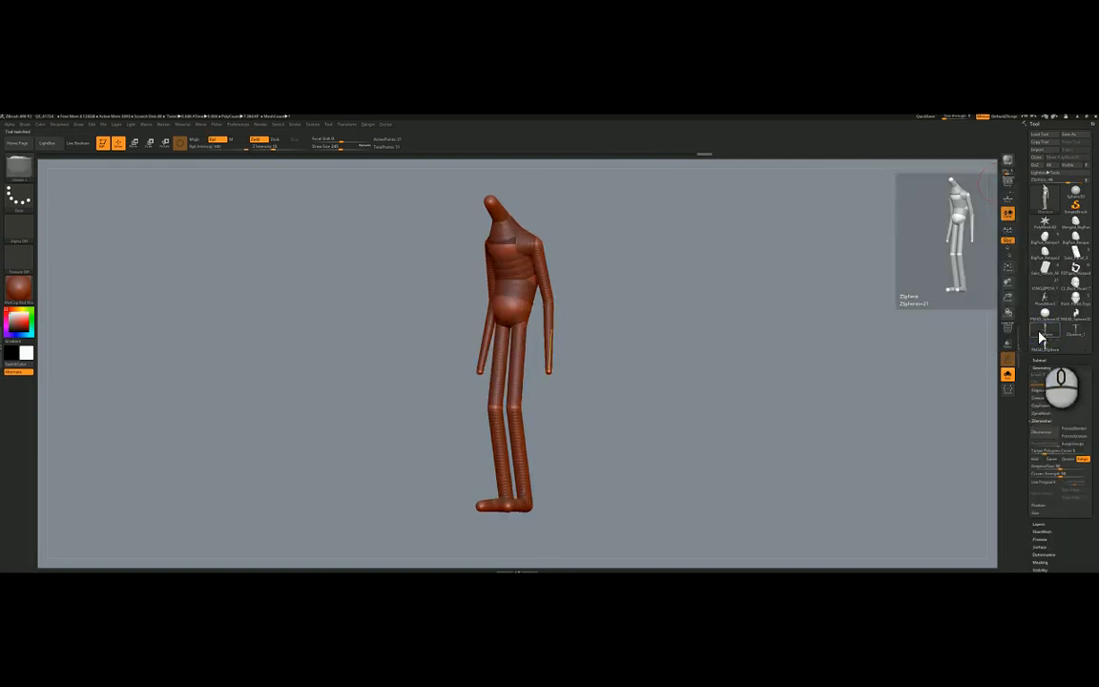
drag(570, 322, 610, 353)
mouse_move(610, 351)
alt+right_down()
mouse_move(543, 303)
mouse_move(589, 338)
mouse_move(631, 326)
mouse_move(482, 304)
alt+right_up()
right_click(616, 287)
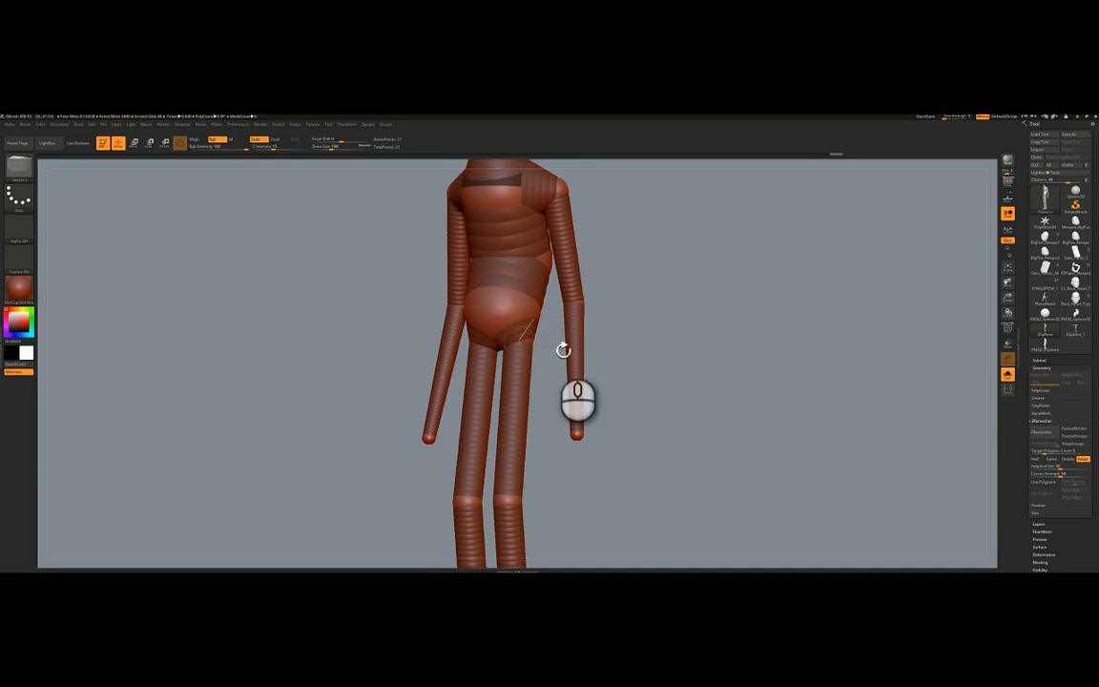
mouse_move(567, 359)
ctrl+right_down()
mouse_move(599, 400)
mouse_move(547, 329)
mouse_move(559, 397)
mouse_move(544, 301)
mouse_move(594, 387)
ctrl+right_up()
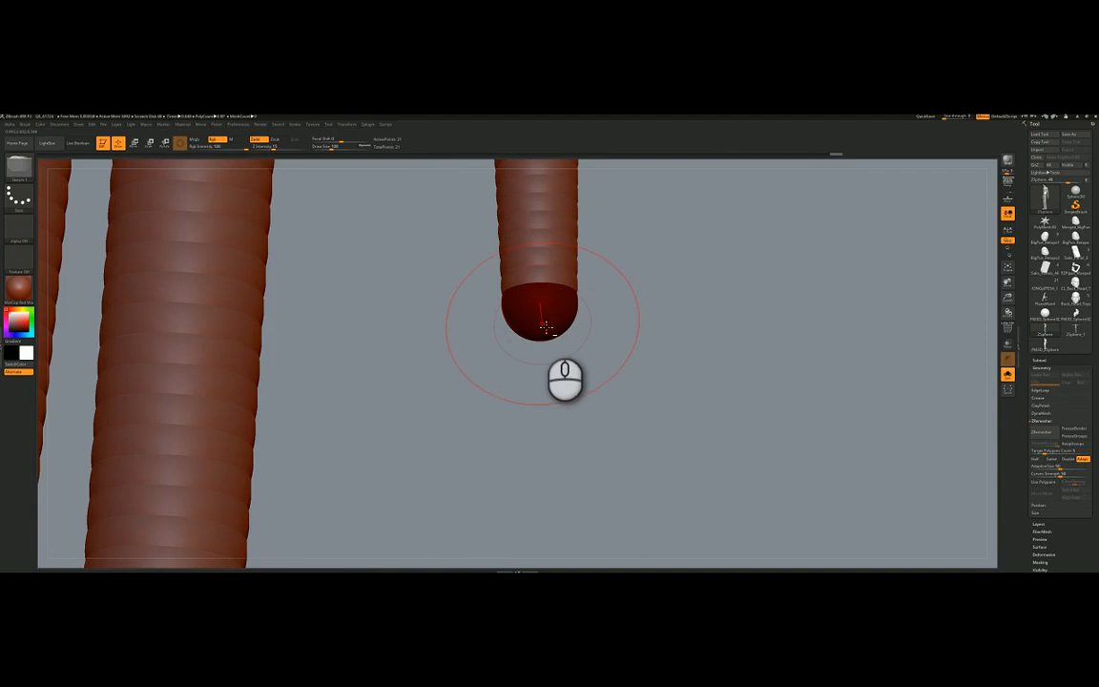
Step: Try deleting the wrist, elbow and shoulder ZSpheres of the arms, and restore them from the undo history
alt+click(545, 324)
right_drag(558, 319, 584, 341)
key(f)
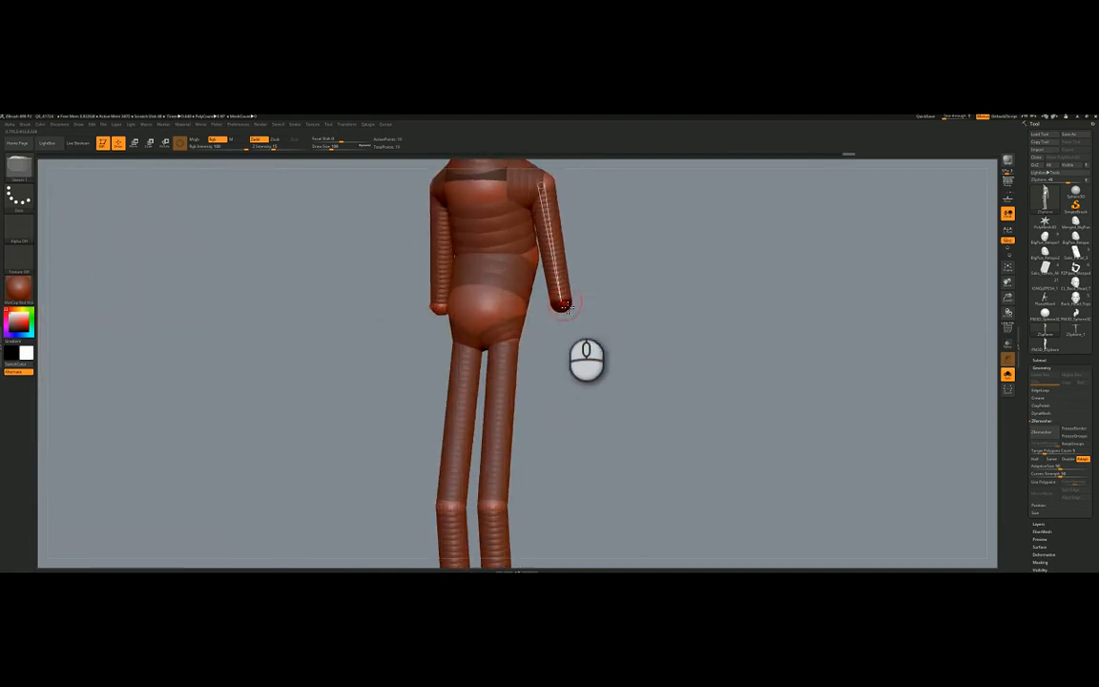
alt+click(569, 310)
alt+click(555, 188)
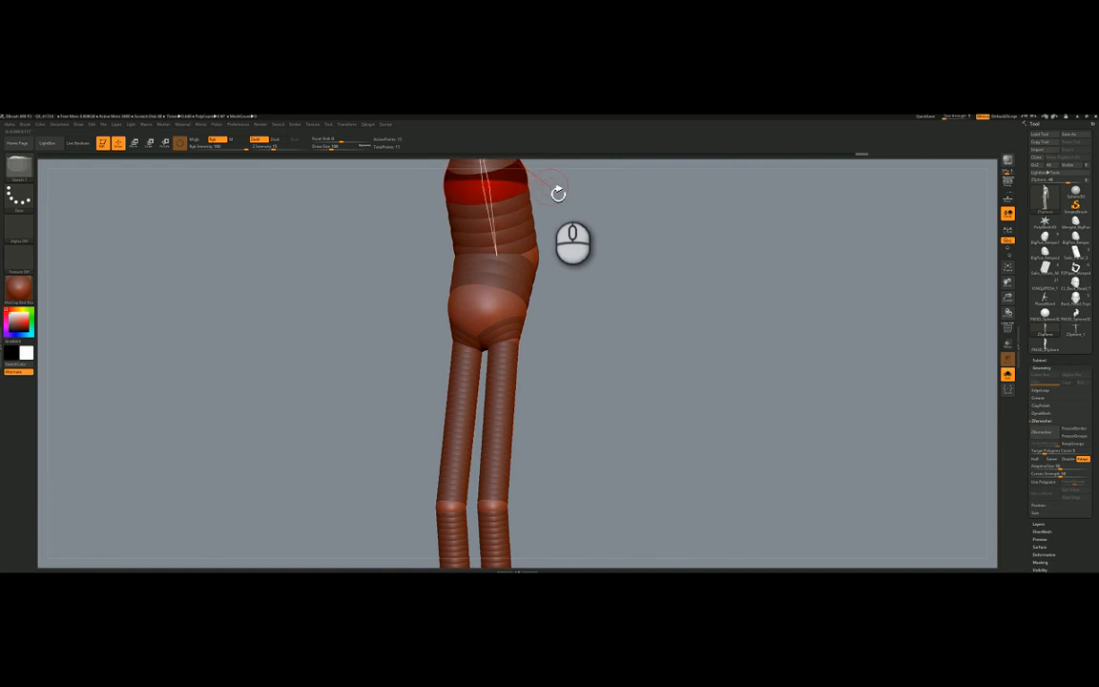
ctrl+right_drag(535, 360, 482, 401)
click(873, 156)
drag(875, 161, 823, 158)
Step: Extend the arm past the wrist with the end ZSphere and enlarge it into a round palm
right_drag(585, 347, 520, 308)
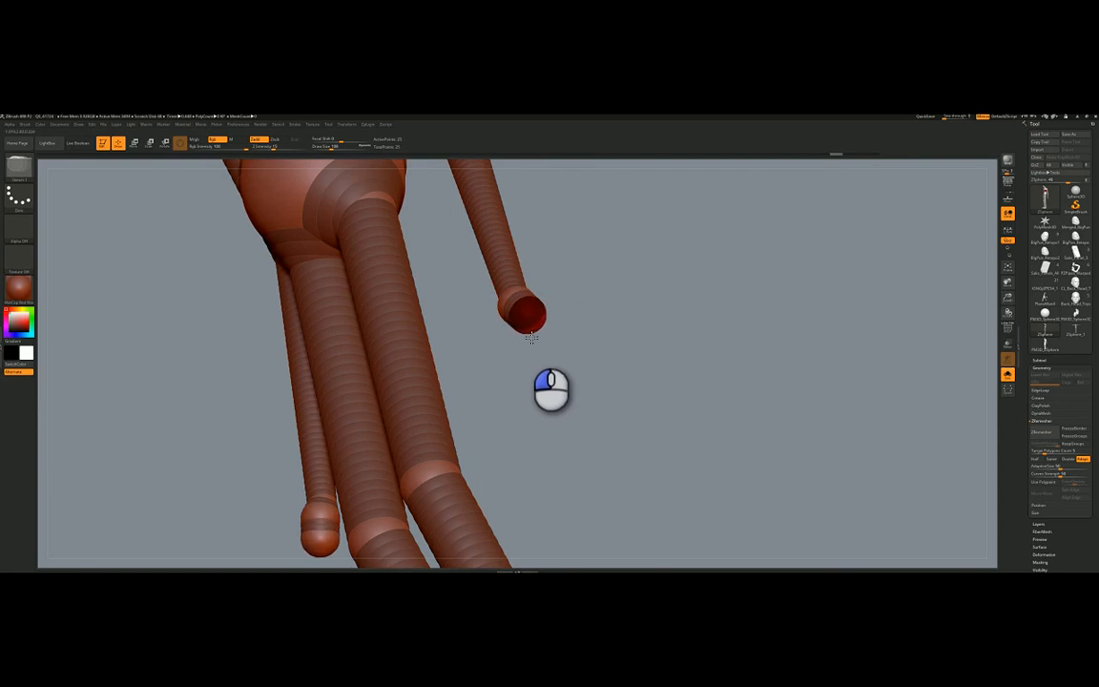
right_drag(563, 336, 576, 341)
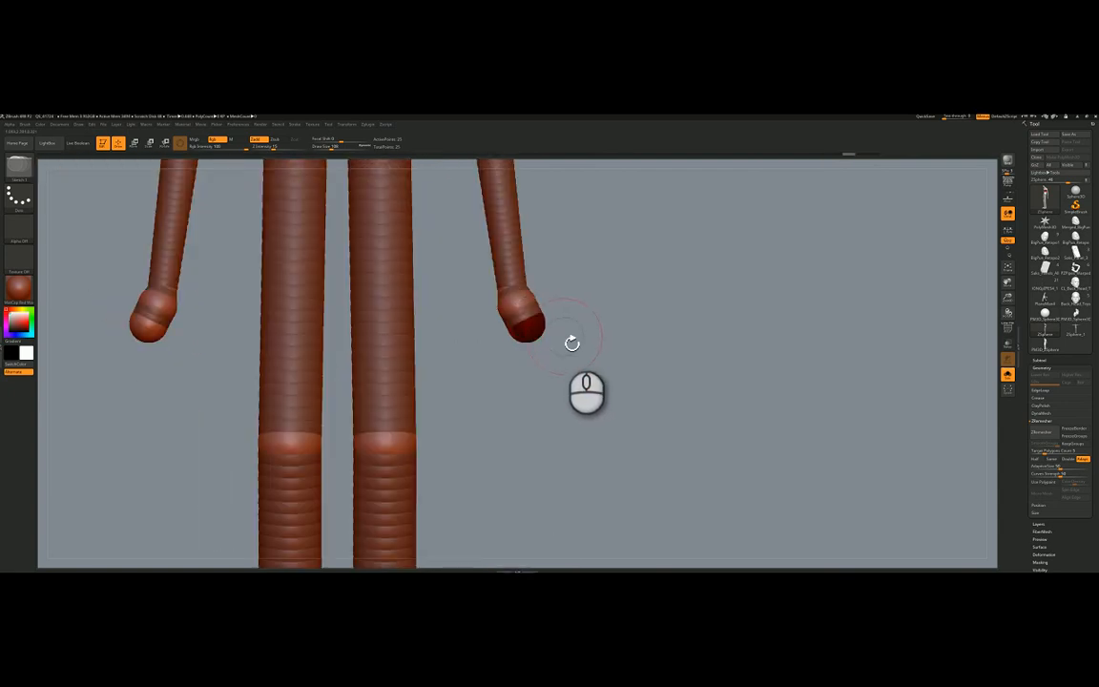
key(w)
mouse_move(538, 338)
mouse_down()
mouse_move(533, 370)
mouse_move(526, 349)
mouse_move(531, 360)
mouse_up()
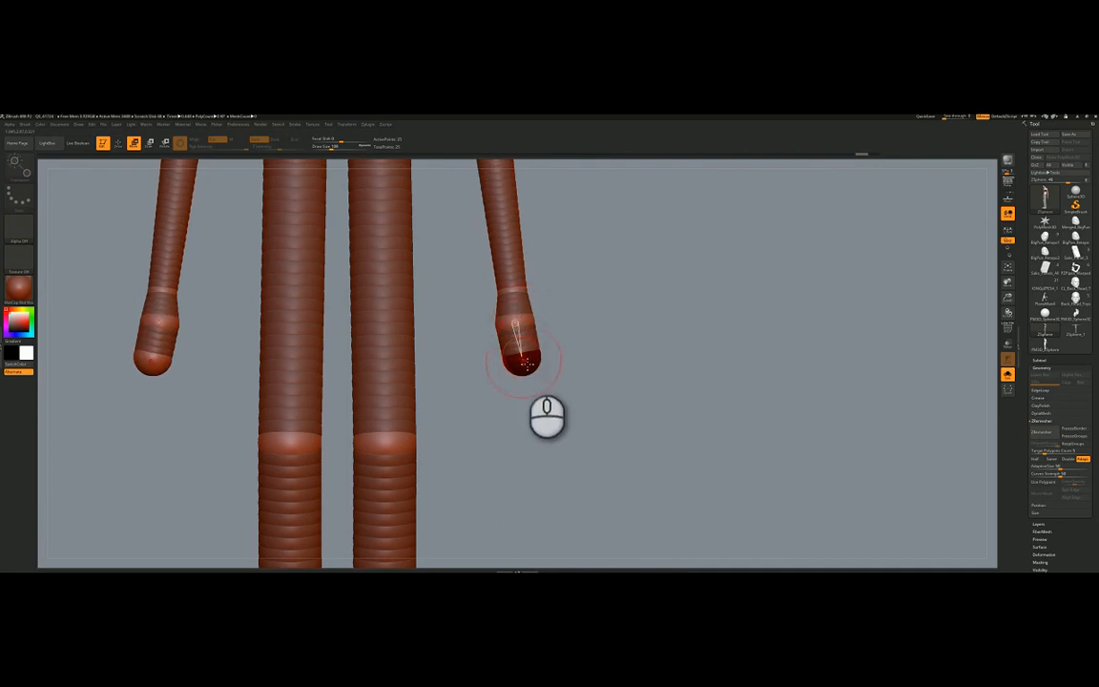
mouse_move(526, 363)
mouse_down()
mouse_move(571, 463)
mouse_move(528, 376)
mouse_move(515, 319)
mouse_move(535, 368)
mouse_move(538, 359)
mouse_move(537, 391)
mouse_move(532, 372)
mouse_up()
key(space)
right_drag(573, 338, 546, 337)
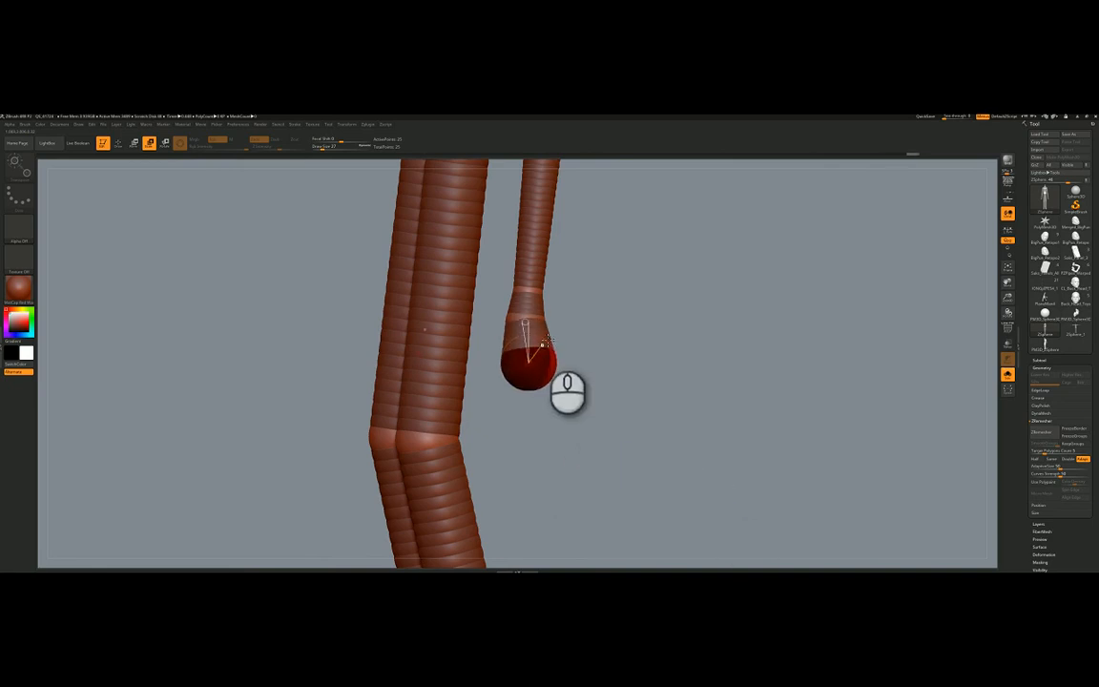
mouse_move(547, 342)
right_down()
mouse_move(570, 338)
mouse_move(556, 326)
mouse_move(522, 341)
right_up()
Step: Insert a ZSphere between wrist and palm, branch a thumb from it, and pull the thumb out into a thin digit
key(q)
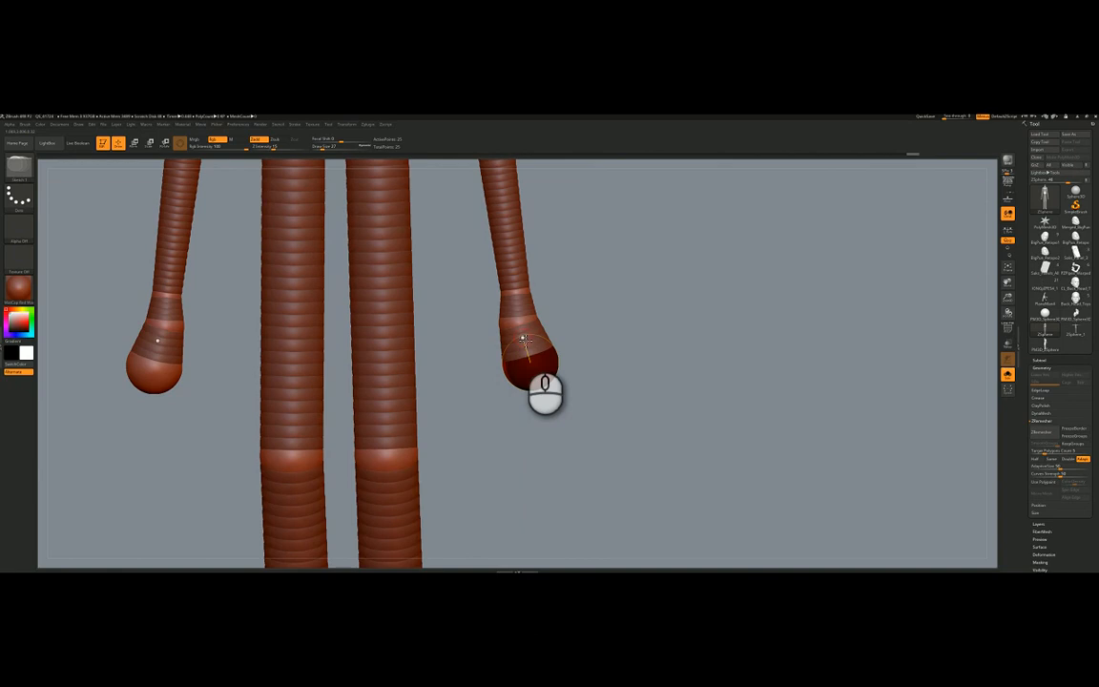
click(524, 340)
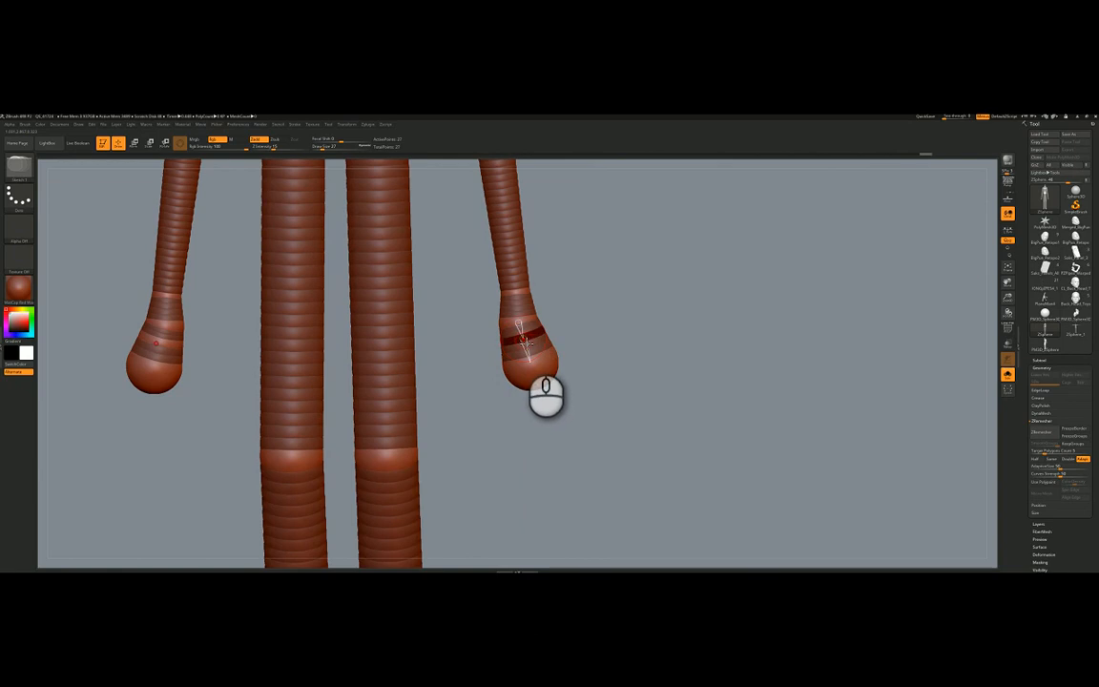
drag(524, 341, 531, 357)
right_drag(563, 354, 543, 344)
key(w)
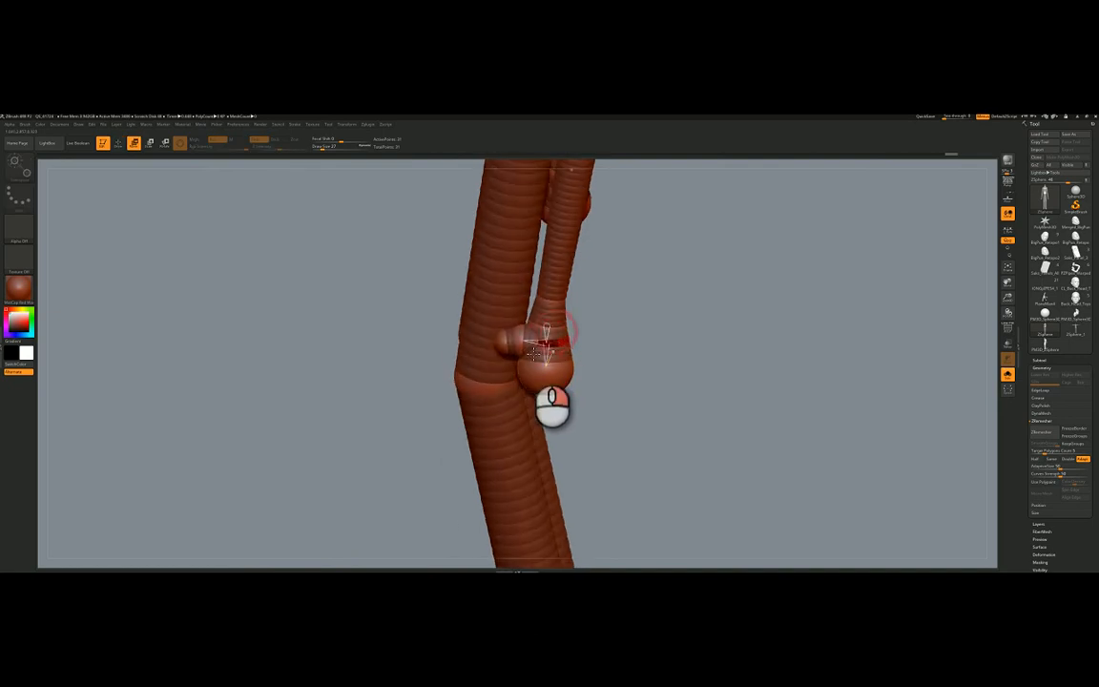
drag(503, 347, 460, 353)
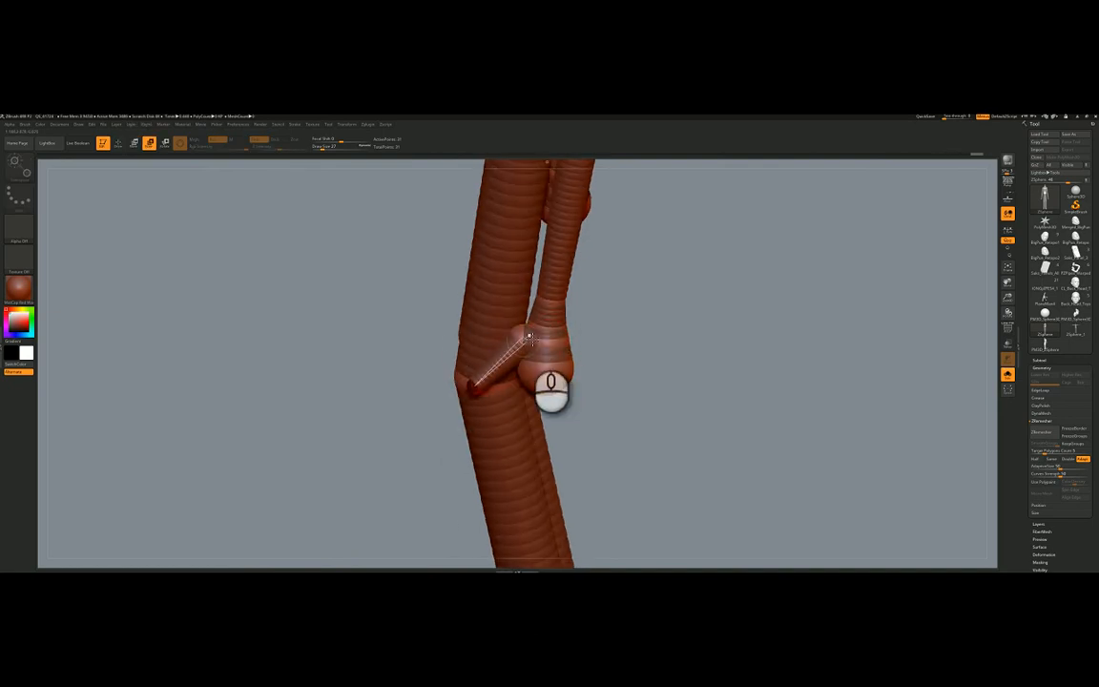
drag(485, 304, 485, 304)
drag(473, 395, 448, 336)
Step: Add four small ZSpheres around the far end of the palm as finger bases
mouse_move(568, 343)
right_down()
mouse_move(584, 276)
mouse_move(528, 388)
mouse_move(545, 390)
mouse_move(523, 399)
right_up()
key(q)
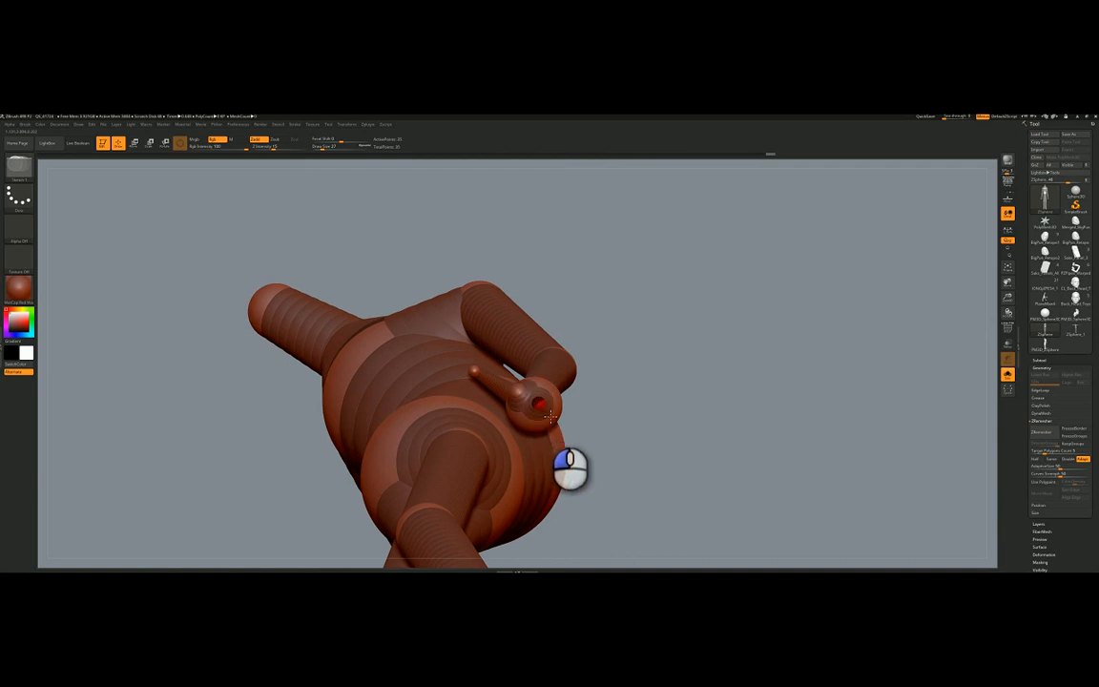
right_drag(569, 398, 552, 429)
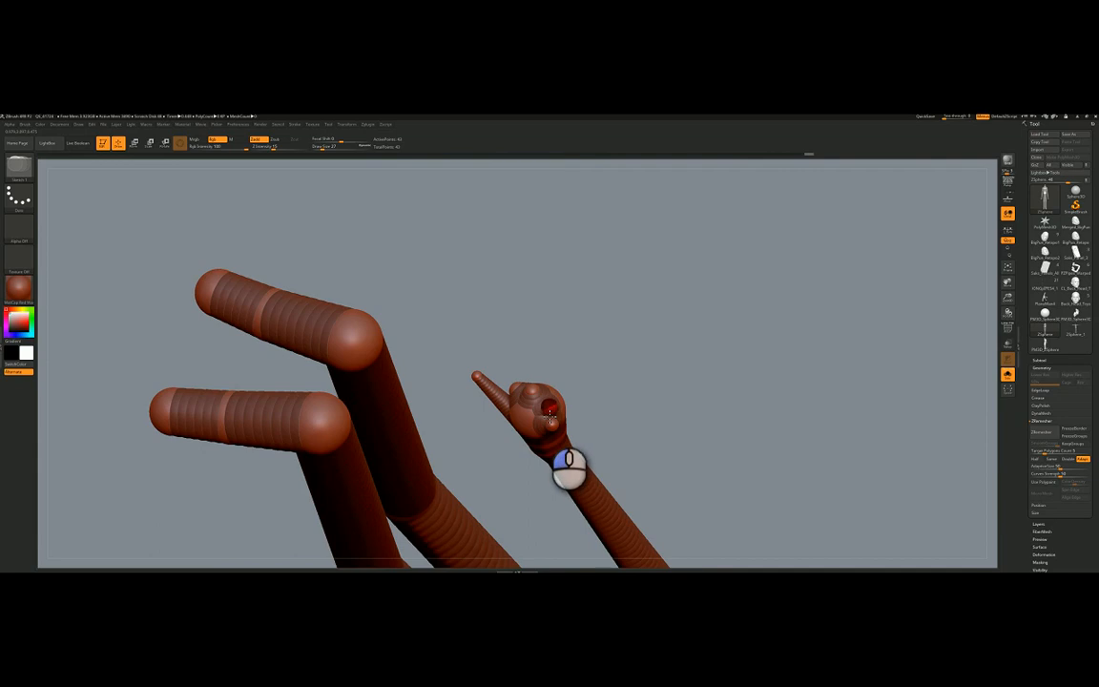
right_drag(535, 400, 470, 348)
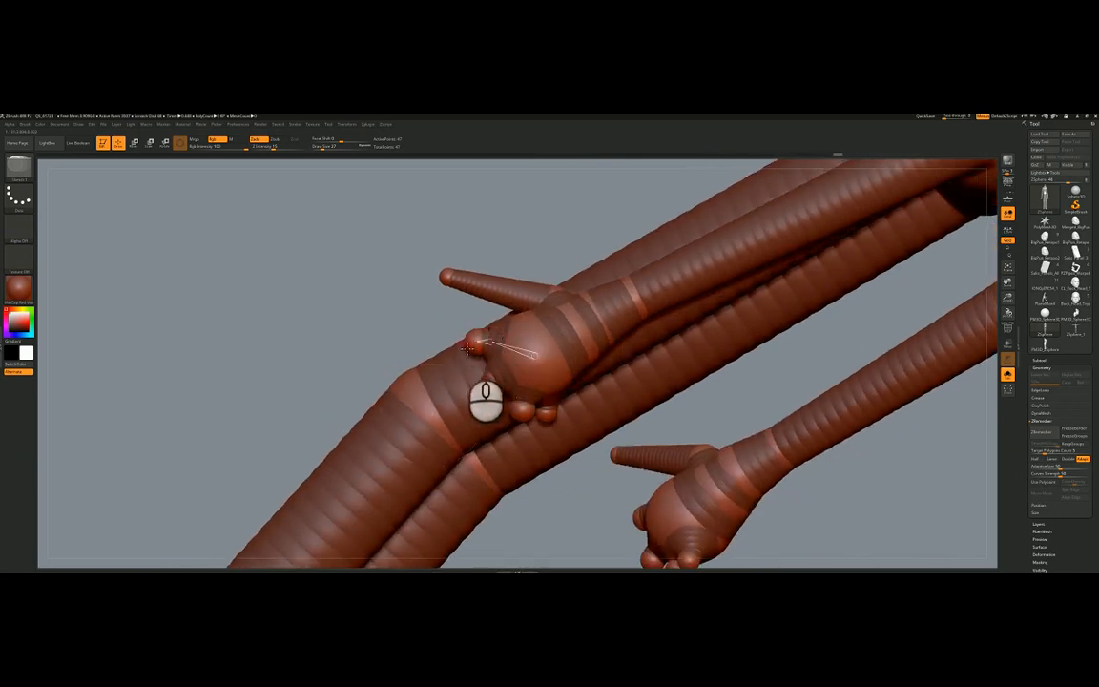
Step: Pull the four finger ZSpheres away from the palm into long fingers, using a smaller brush size
key(w)
drag(475, 346, 402, 386)
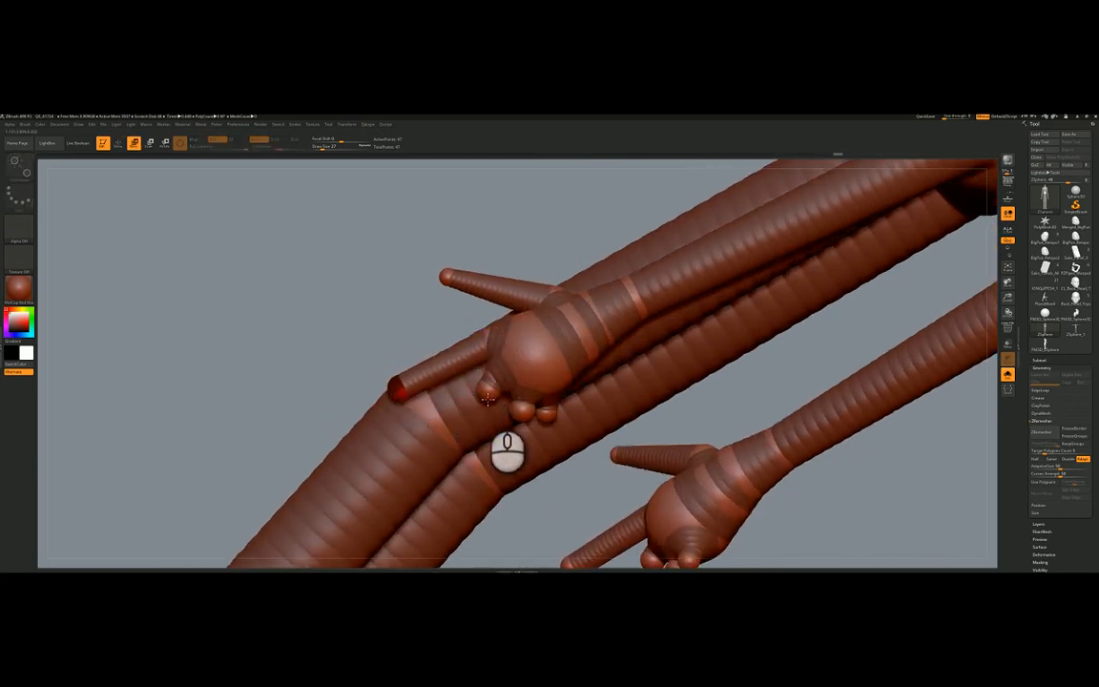
drag(484, 391, 382, 434)
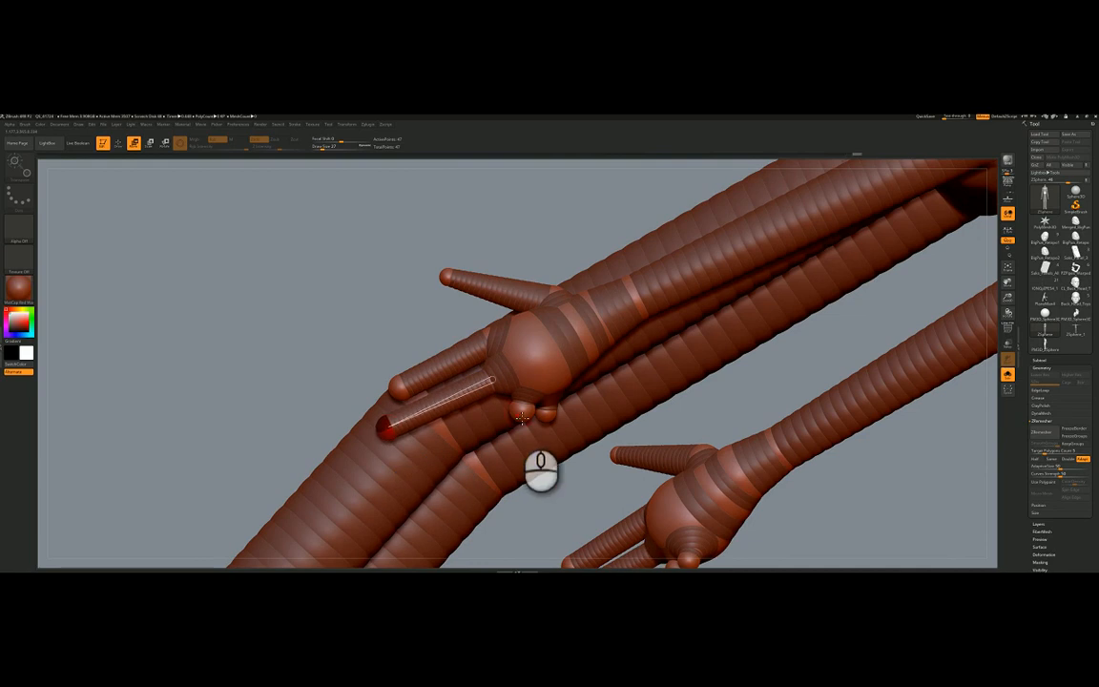
mouse_move(520, 414)
mouse_down()
mouse_move(433, 452)
mouse_move(527, 397)
mouse_up()
key(space)
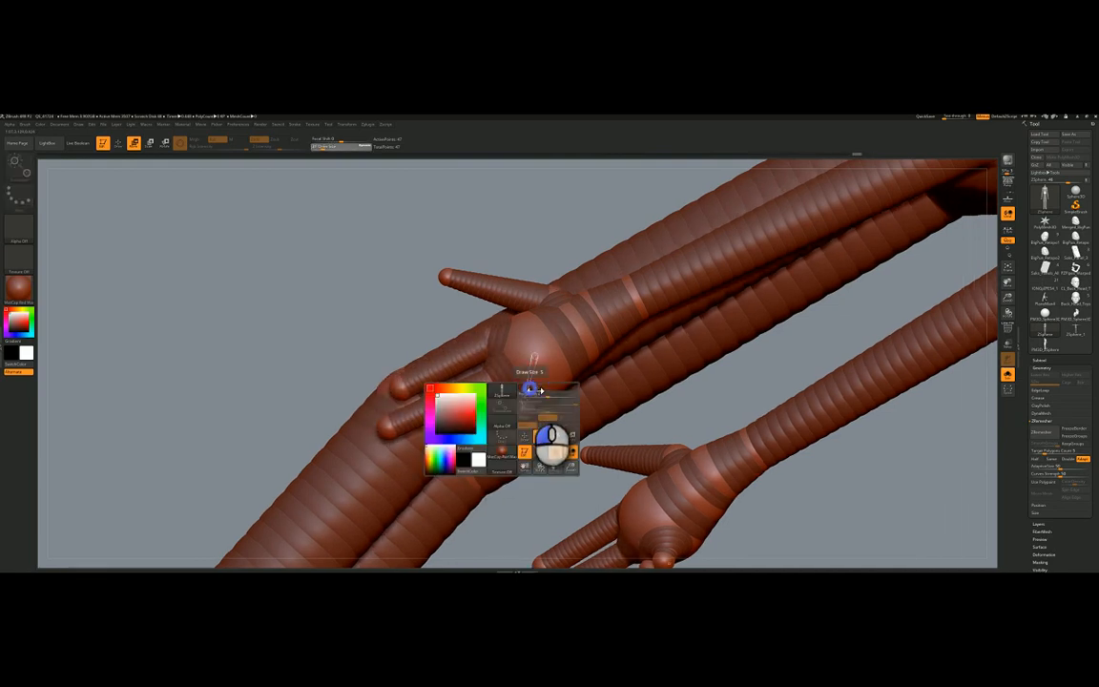
drag(522, 414, 432, 449)
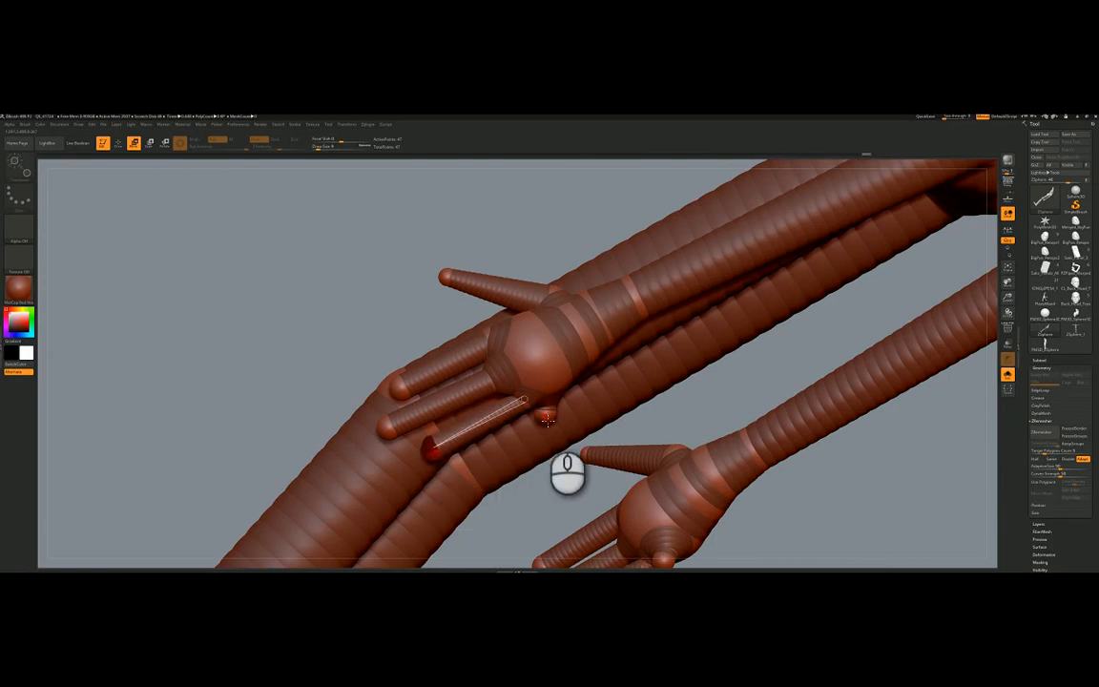
drag(548, 420, 479, 466)
Step: Scale the fingertip ZSpheres so the fingers become slimmer and taper towards their ends
right_drag(535, 423, 492, 394)
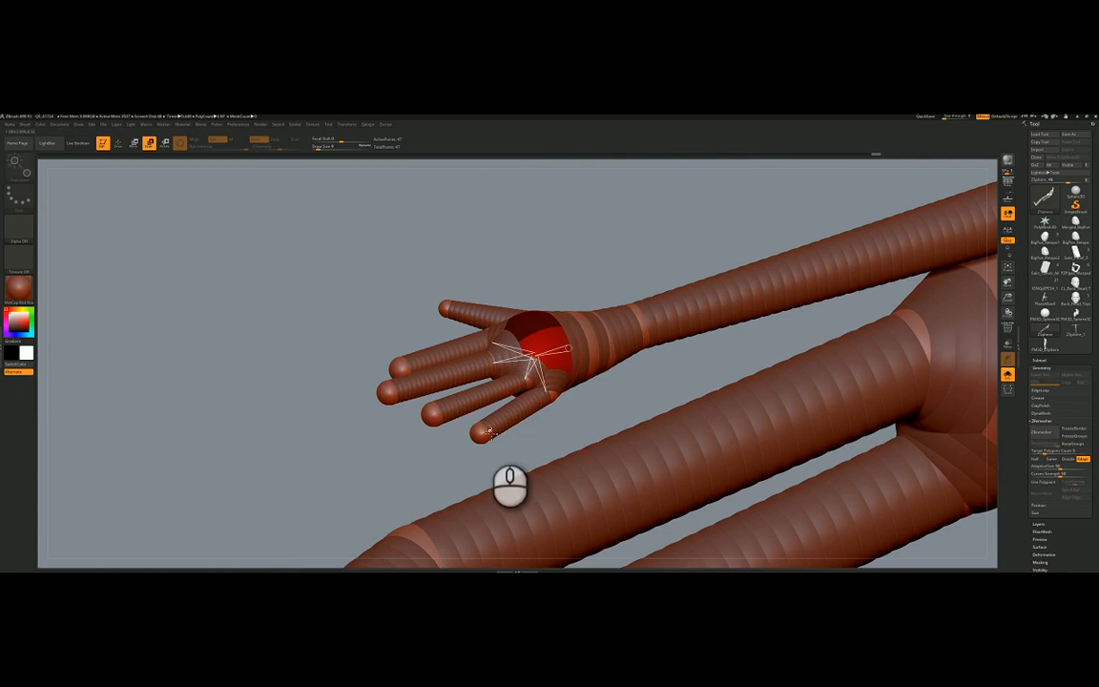
drag(479, 434, 359, 348)
drag(388, 393, 357, 300)
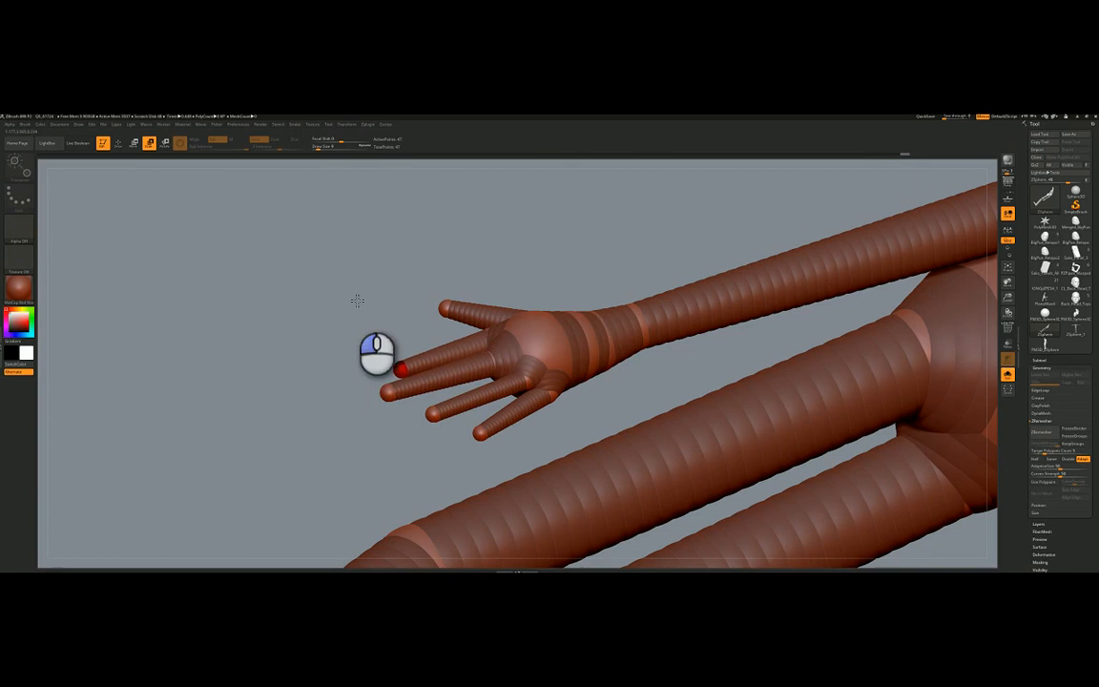
right_drag(454, 306, 466, 333)
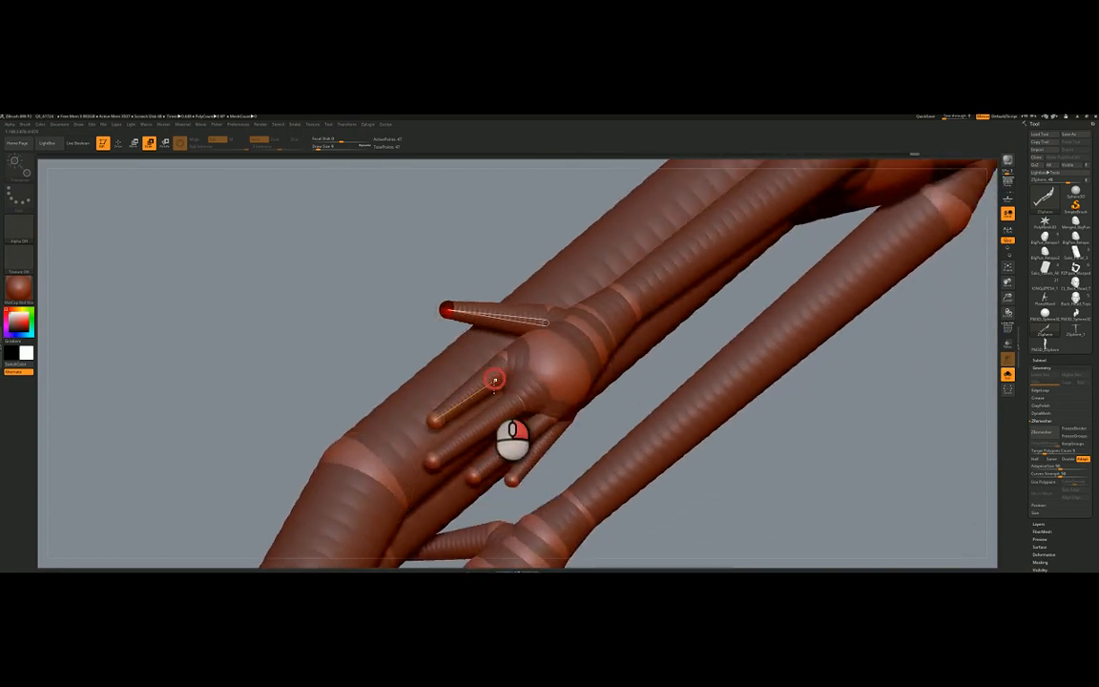
Step: Reposition the finger ZSpheres to spread the fingers more evenly around the palm
right_drag(494, 381, 516, 377)
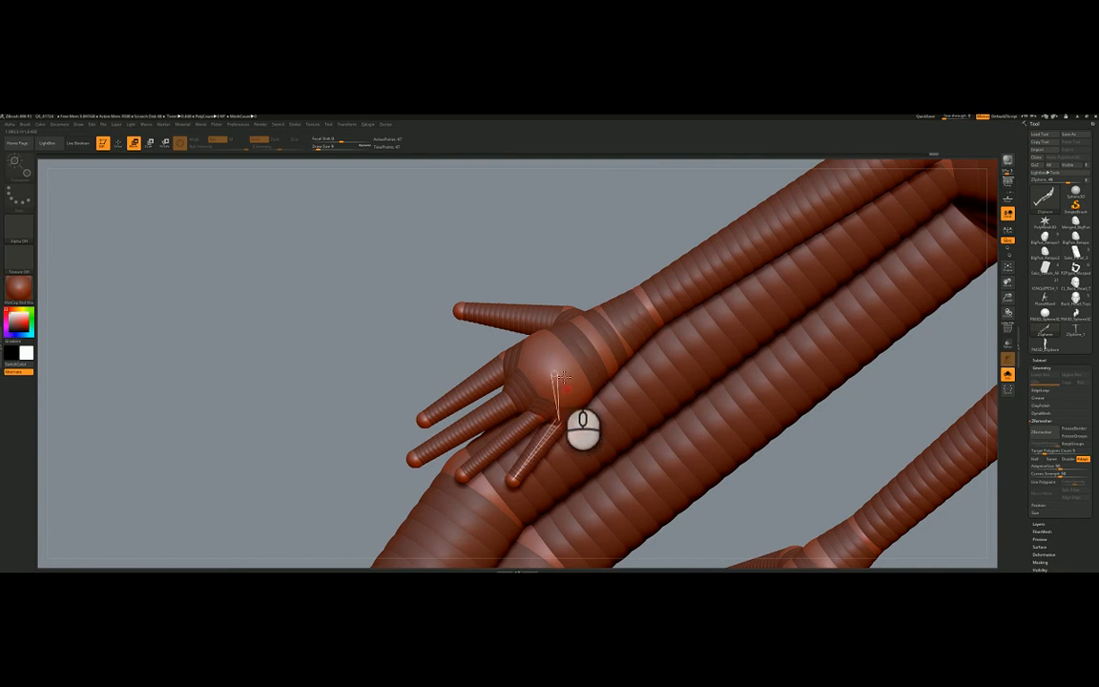
right_drag(564, 379, 434, 423)
click(523, 407)
drag(434, 422, 423, 413)
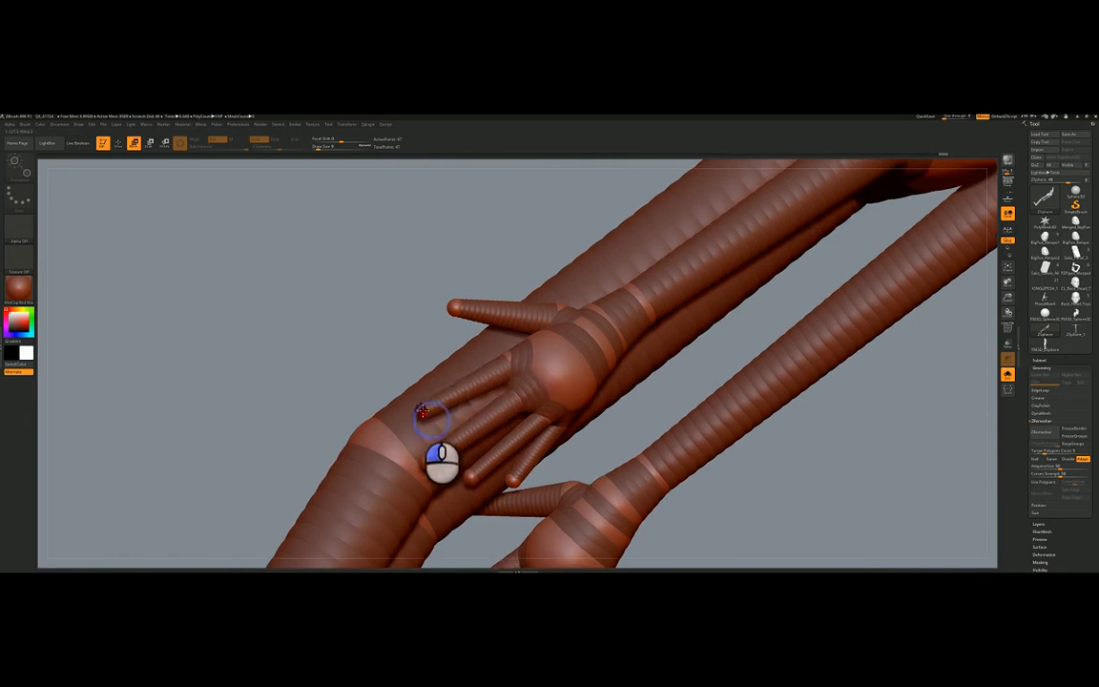
Step: Insert a joint ZSphere midway along each finger and the thumb, and shift the thumb joint slightly
key(q)
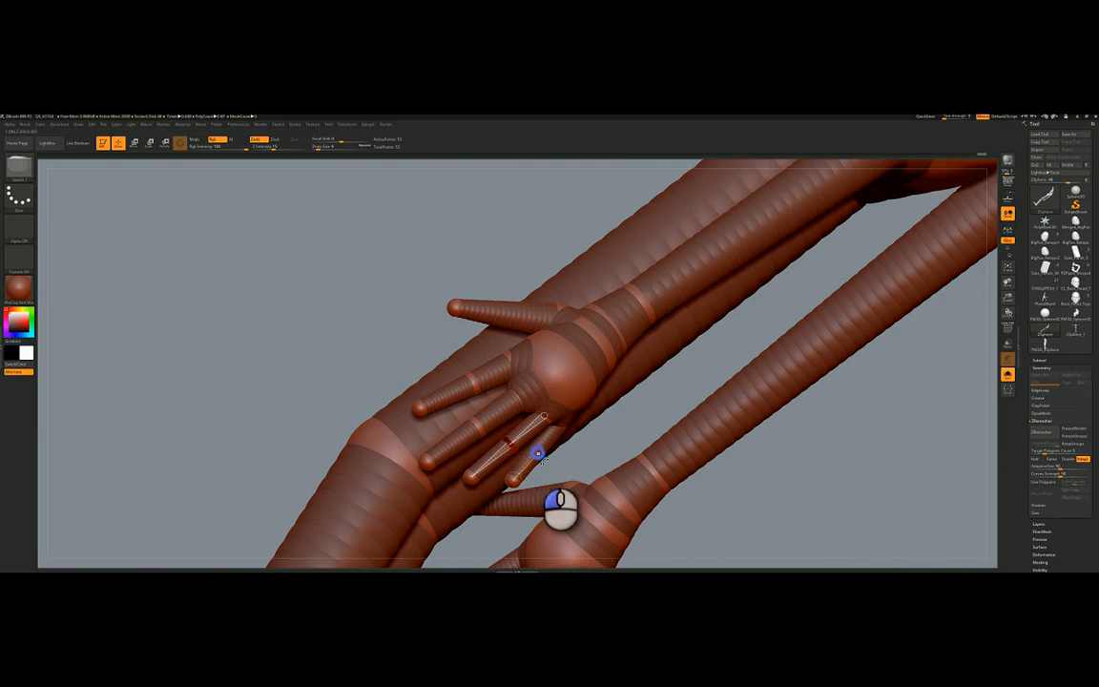
click(498, 310)
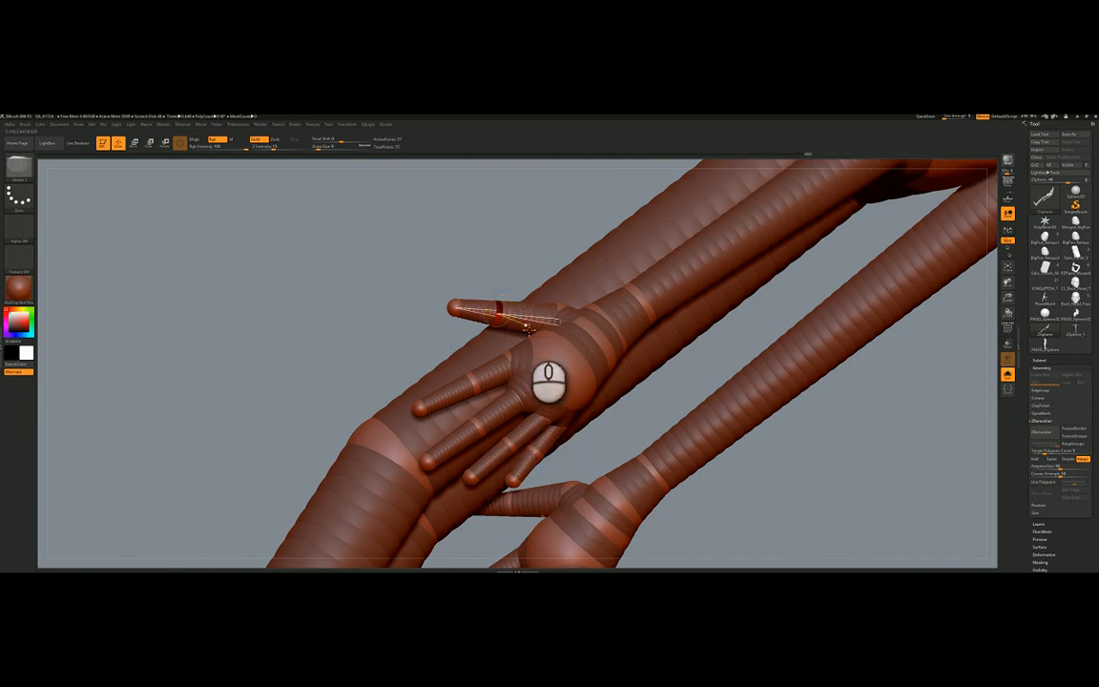
key(w)
drag(500, 313, 503, 306)
Step: Reposition the wrist, palm and thumb-base ZSpheres to refine the transition from forearm to hand
right_drag(488, 390, 542, 389)
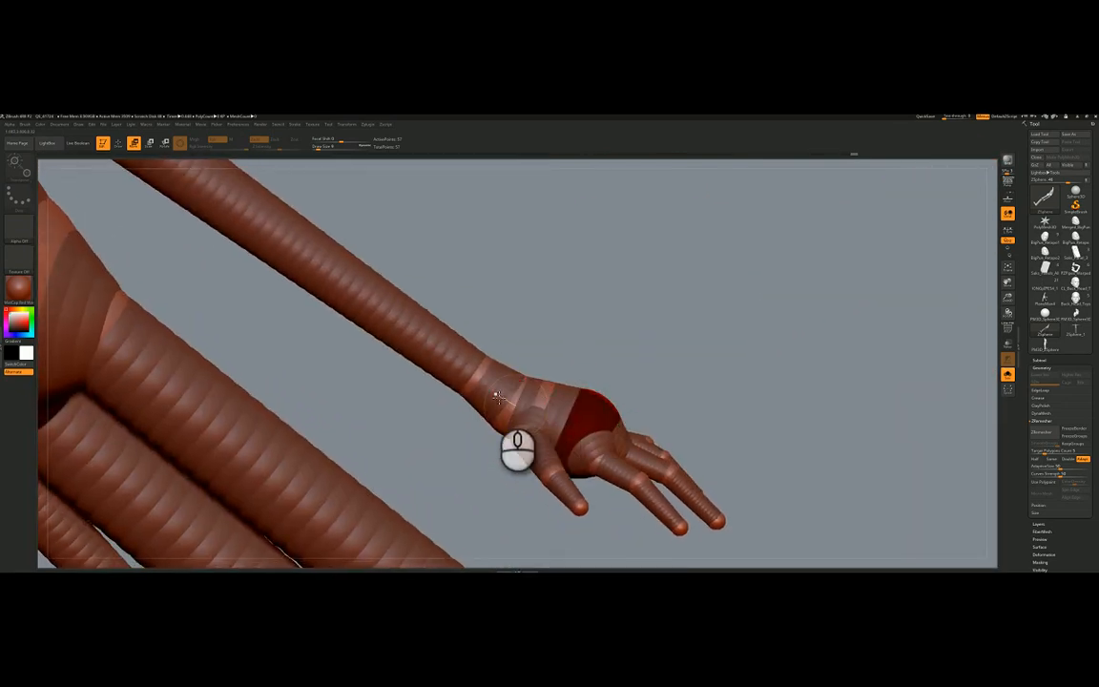
mouse_move(496, 396)
mouse_down()
mouse_move(508, 365)
mouse_move(496, 401)
mouse_move(498, 389)
mouse_move(523, 411)
mouse_move(502, 400)
mouse_up()
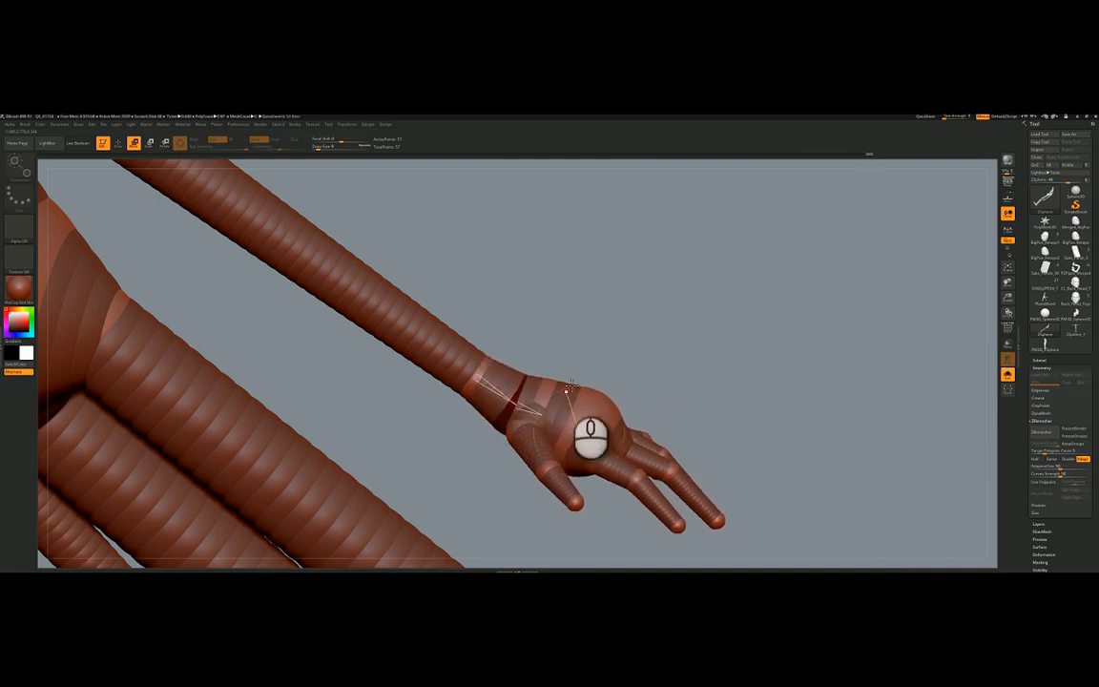
right_drag(570, 368, 435, 305)
drag(430, 316, 443, 327)
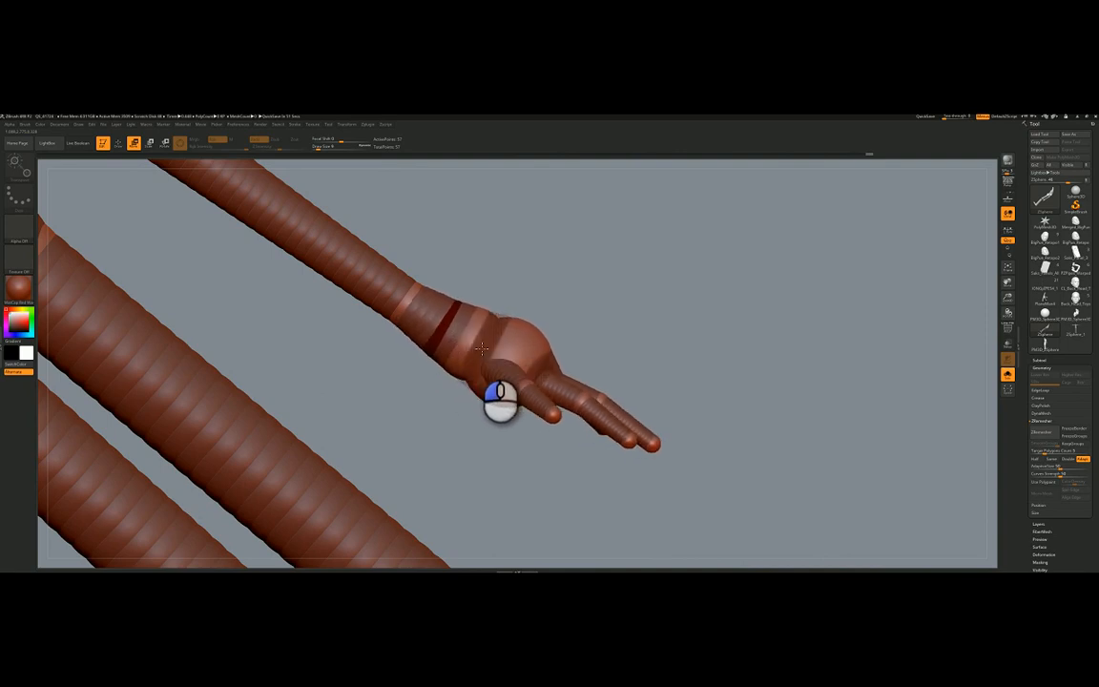
drag(452, 336, 416, 317)
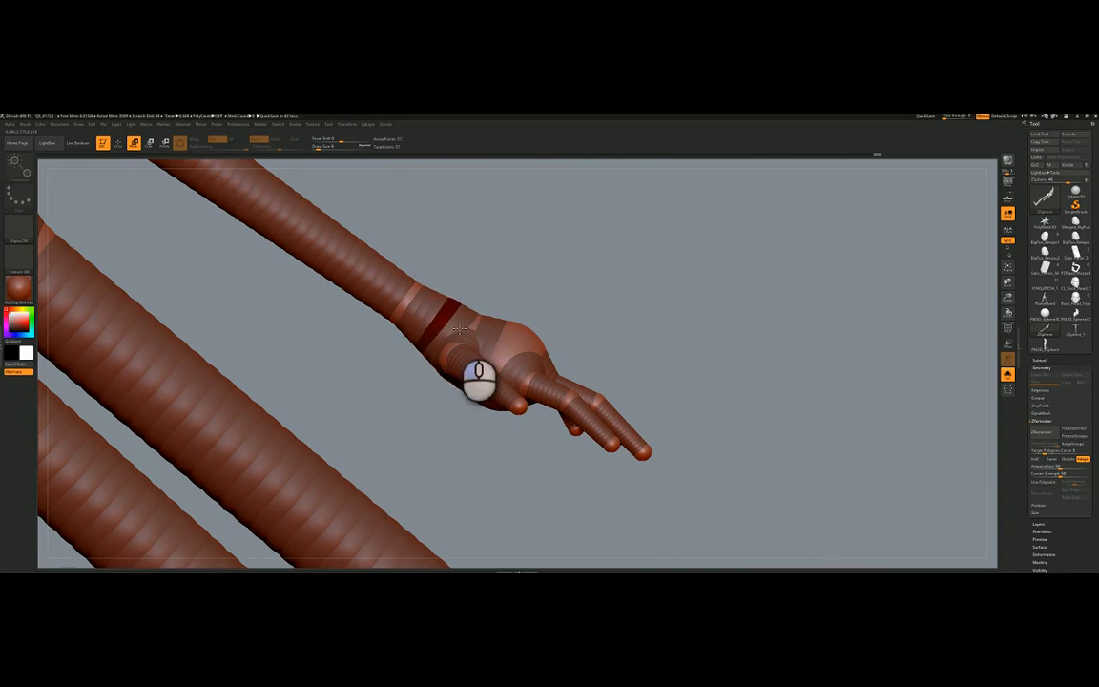
drag(462, 323, 470, 318)
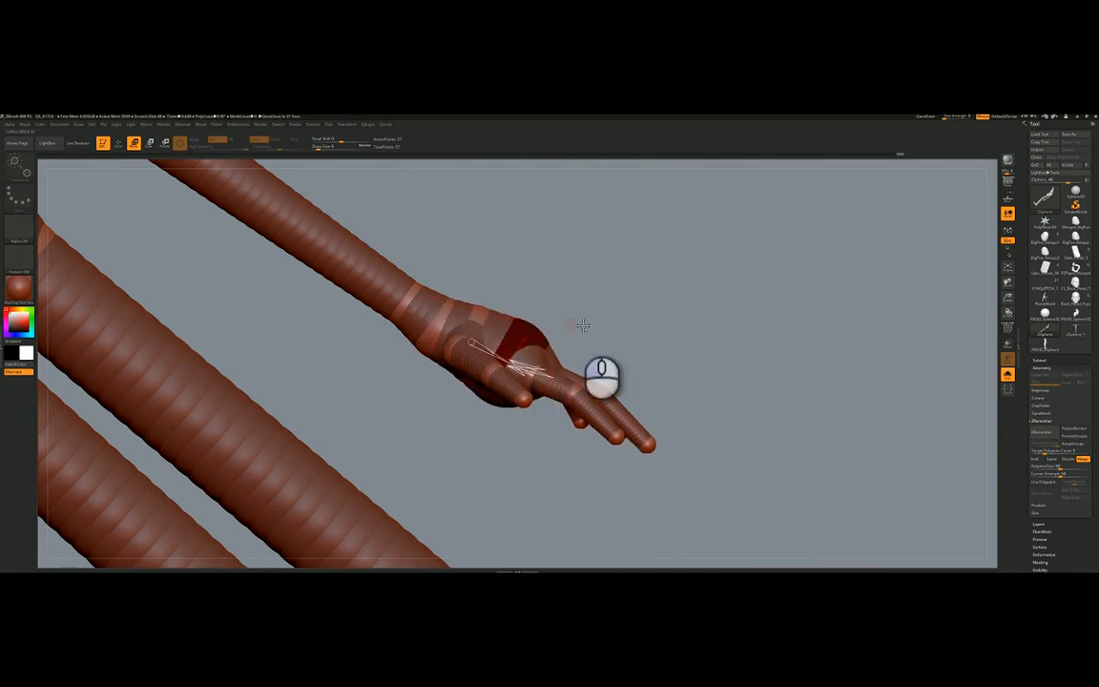
Step: Move the thumb tip to bend the thumb naturally at its joint
right_drag(579, 324, 554, 351)
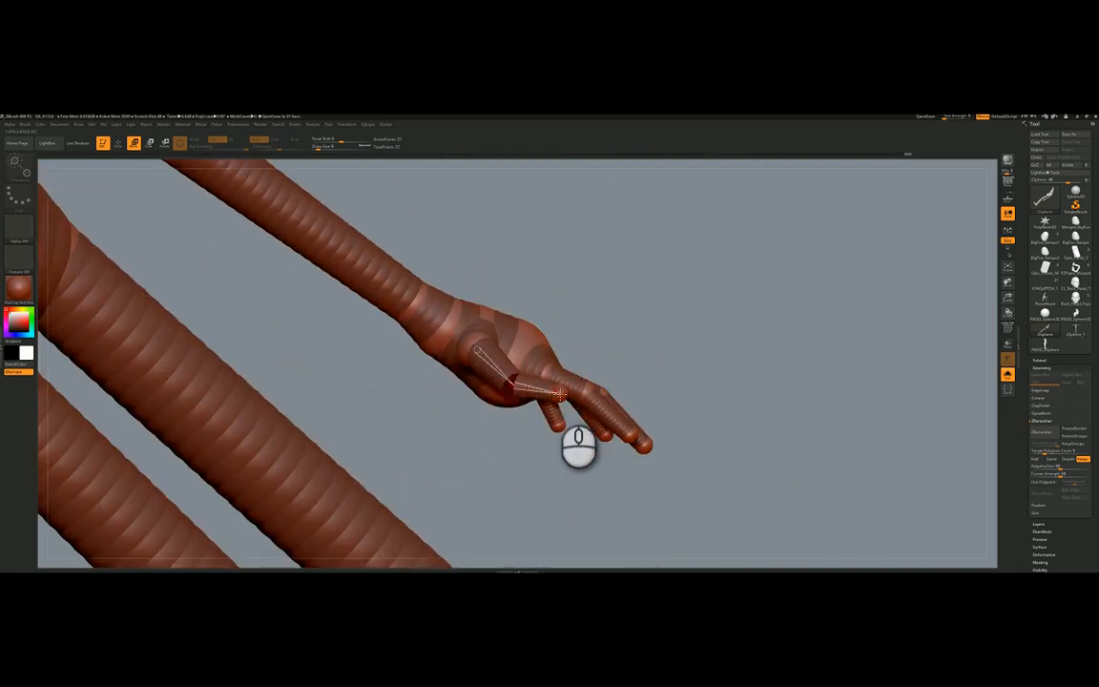
drag(561, 394, 526, 422)
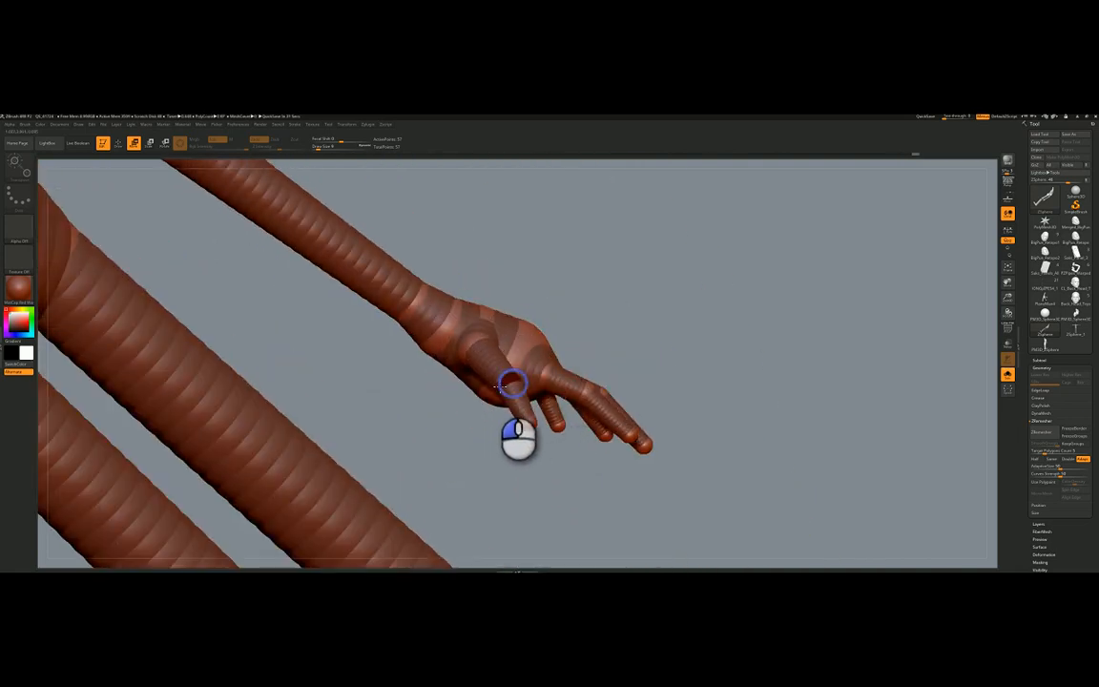
right_drag(538, 345, 583, 308)
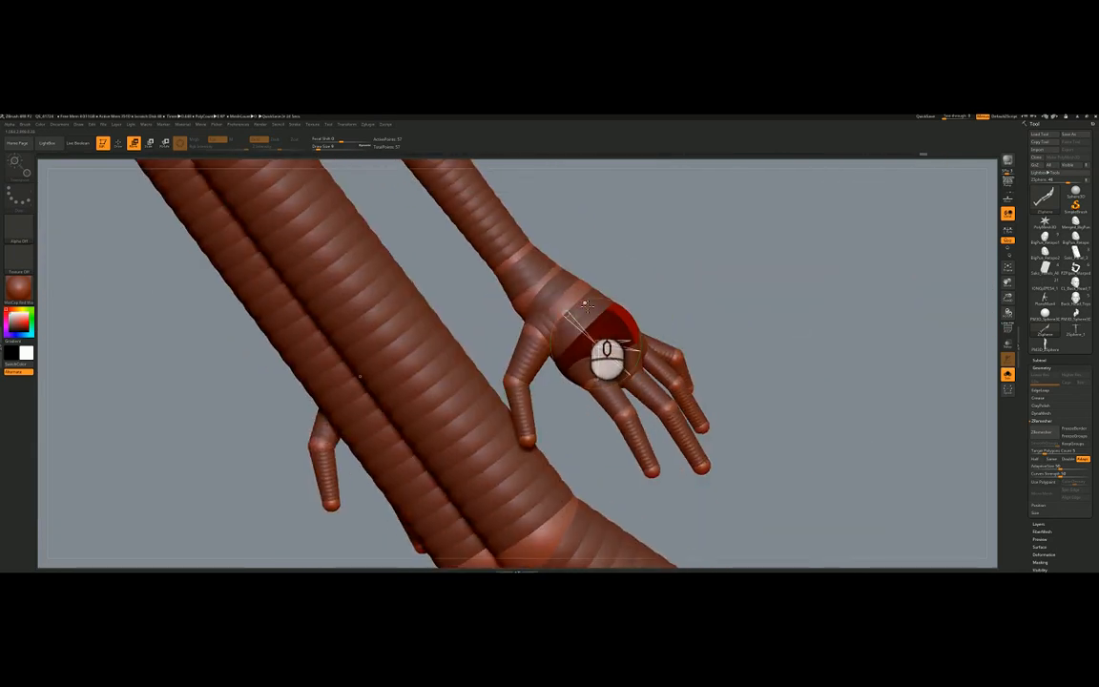
Step: Preview the rig's adaptive skin, frame the whole figure, and convert it to a PolyMesh3D
key(a)
right_drag(731, 326, 648, 380)
key(f)
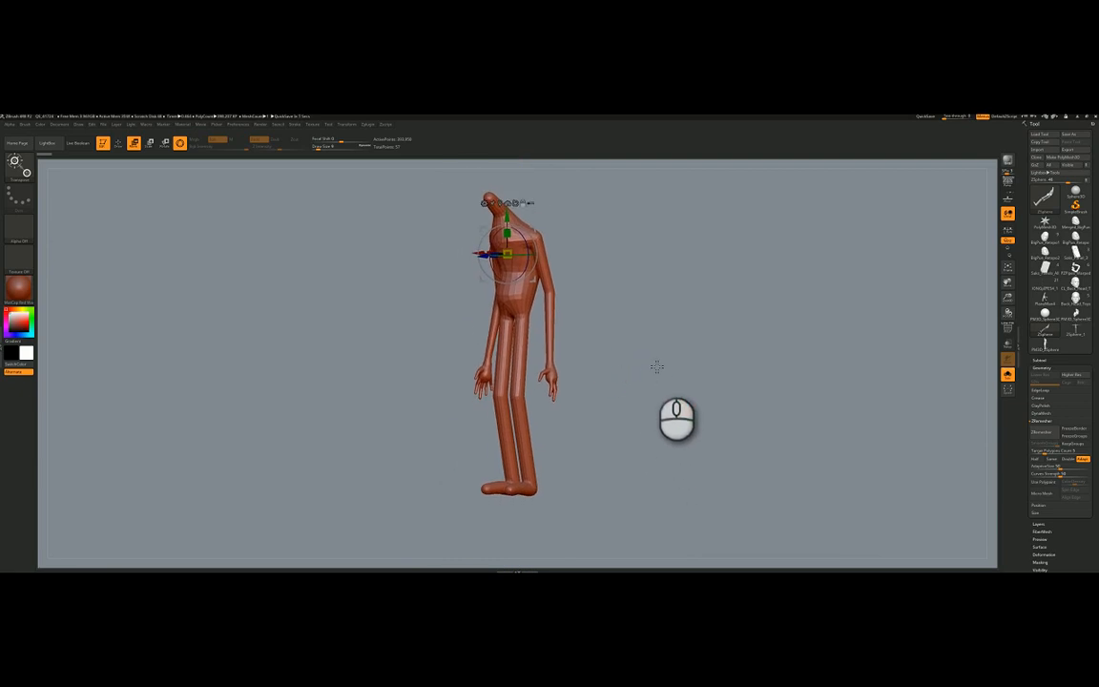
key(q)
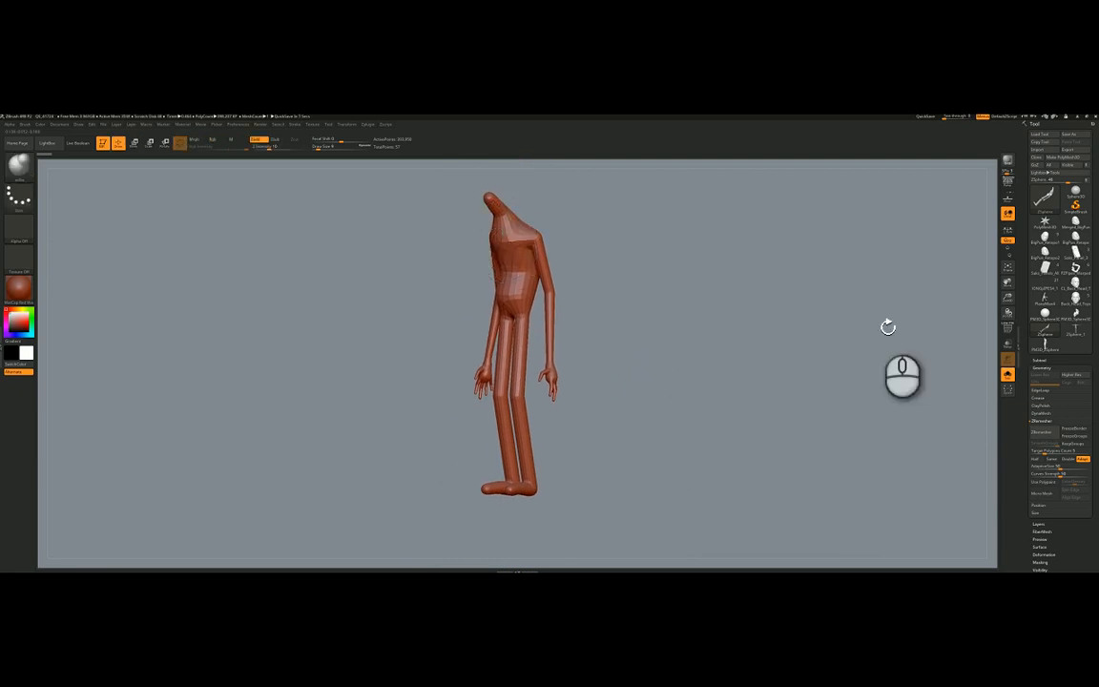
click(1063, 158)
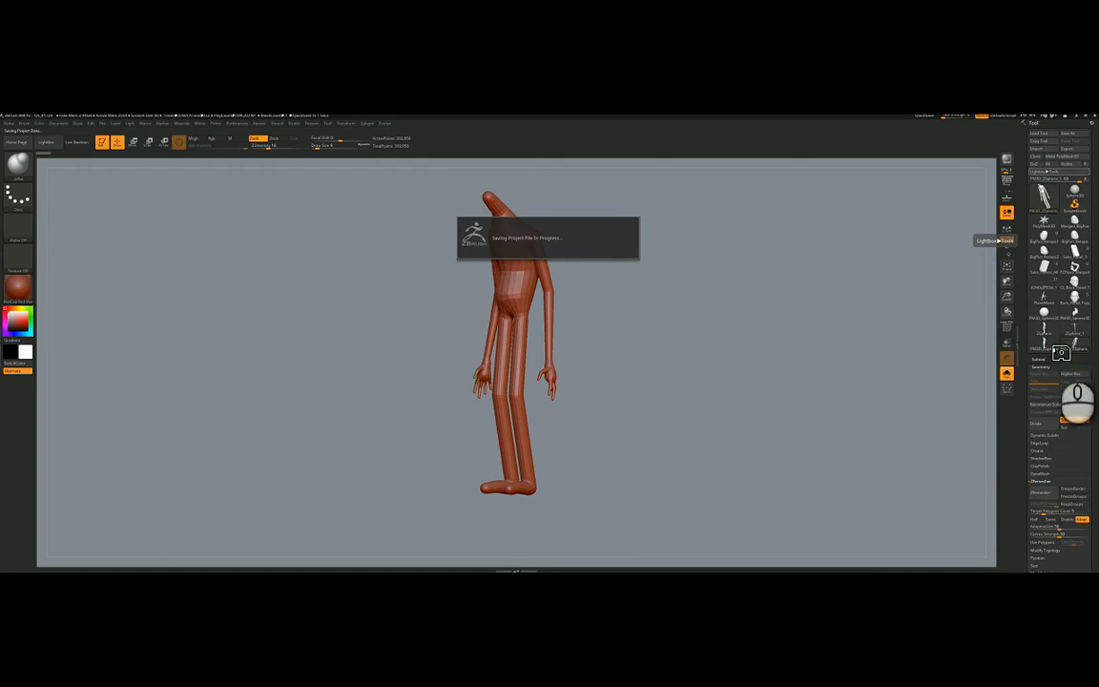
Step: View the earlier sculpted mannequin without hands and reactivate the new polymesh copy that has hands
mouse_move(1059, 353)
key(ctrl+d)
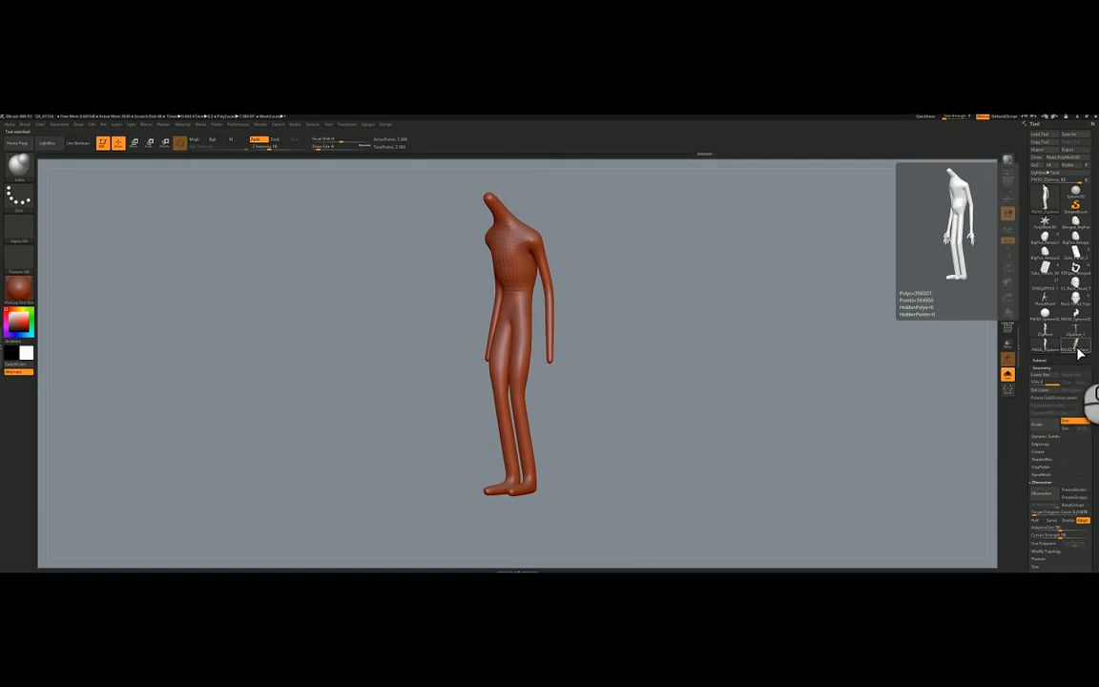
click(1075, 351)
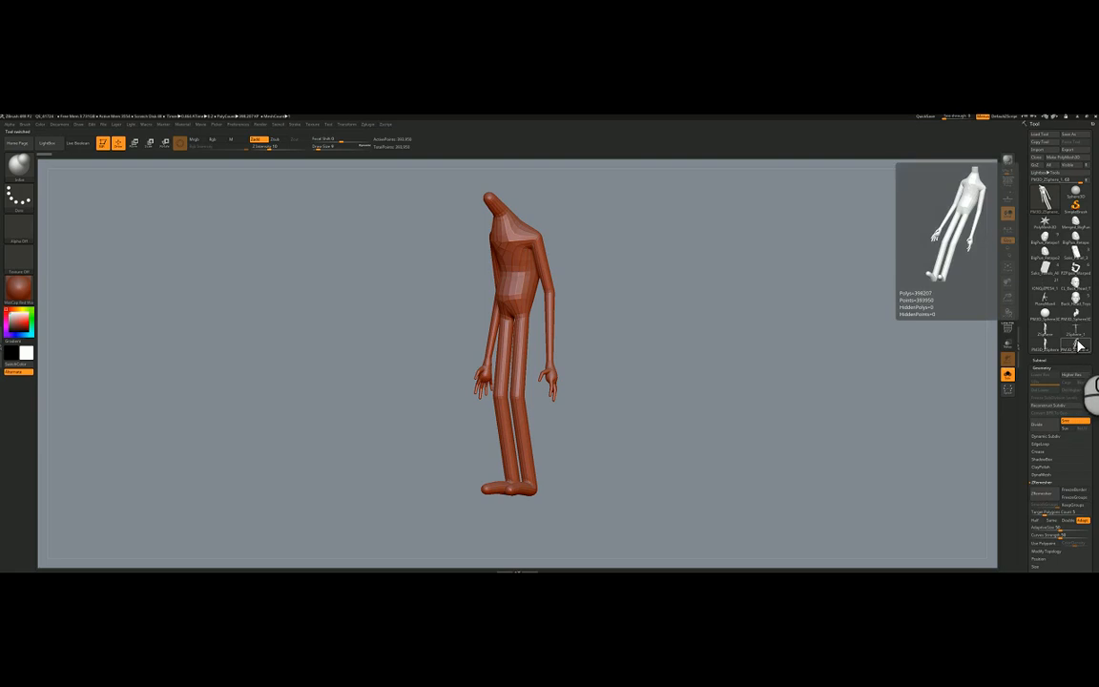
Step: Switch back to the ZSphere rig with hands to view it against its polymesh copy
mouse_move(1080, 341)
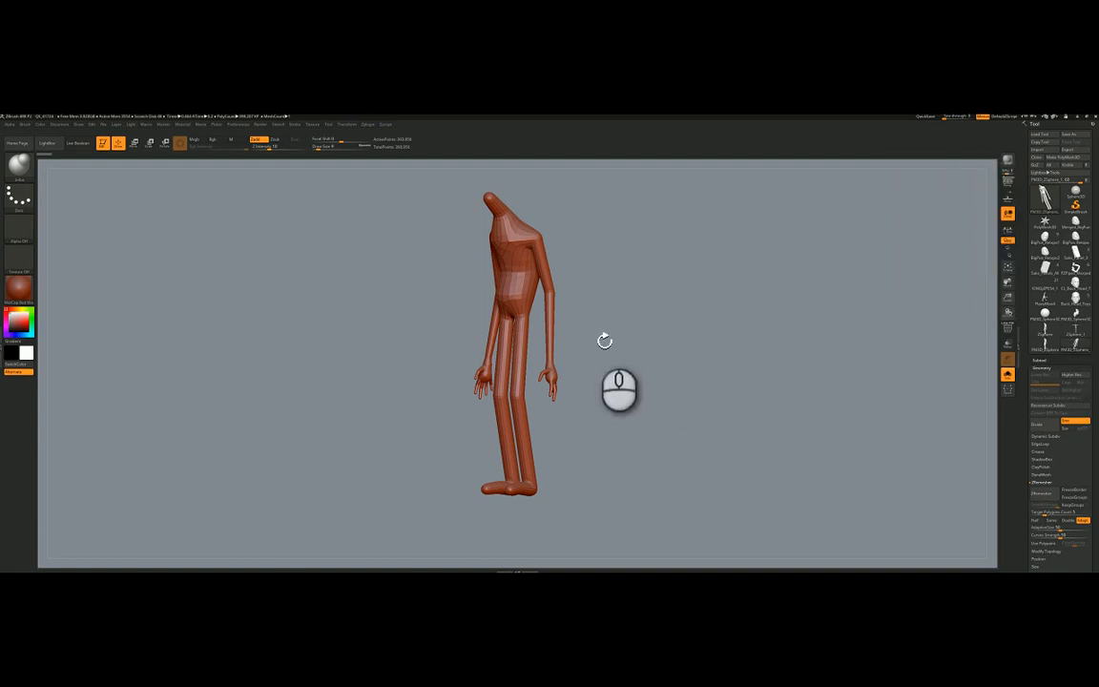
click(1051, 337)
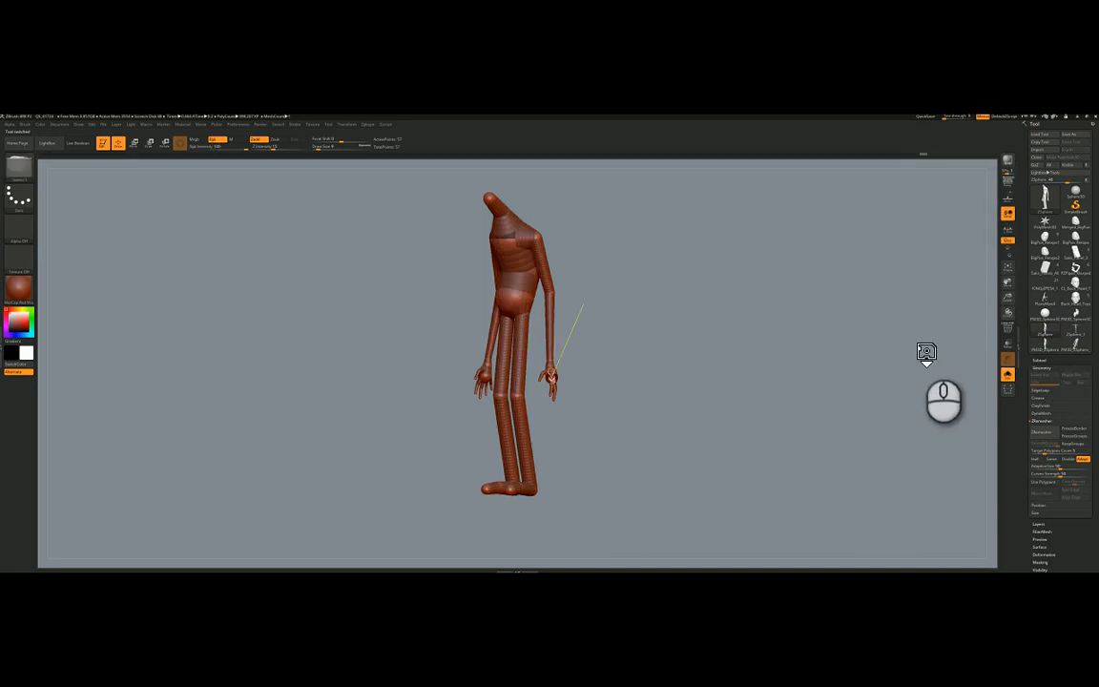
mouse_move(1034, 342)
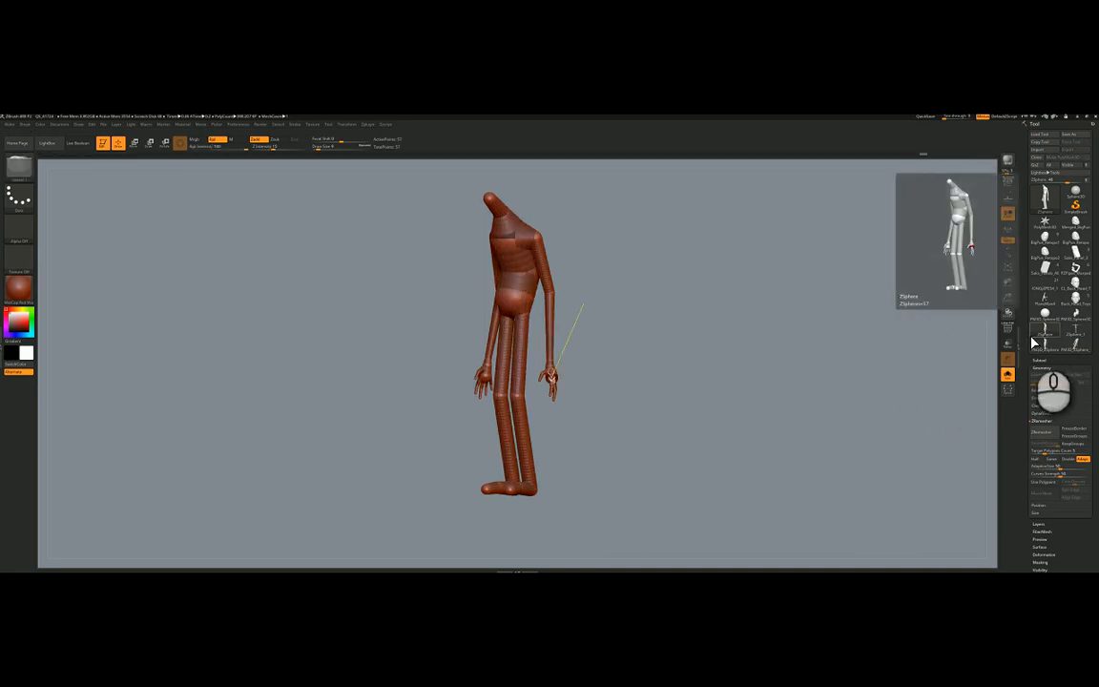
Step: Reactivate the polymesh copy with hands and ZRemesh it with a low target polygon count
click(1073, 347)
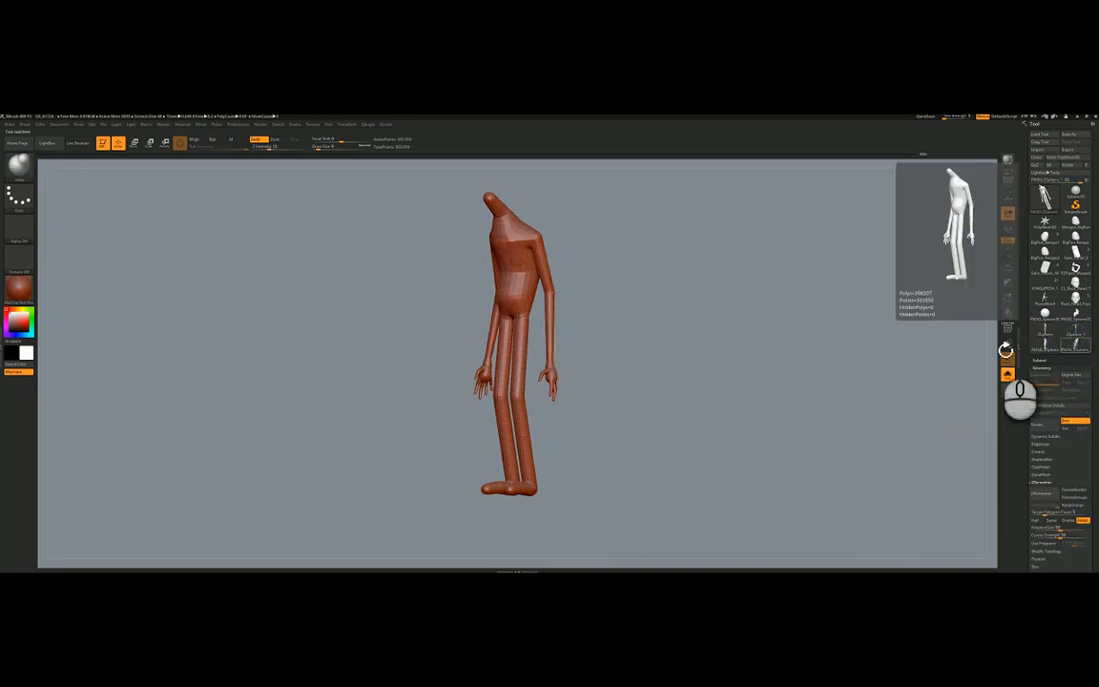
drag(1006, 351, 937, 385)
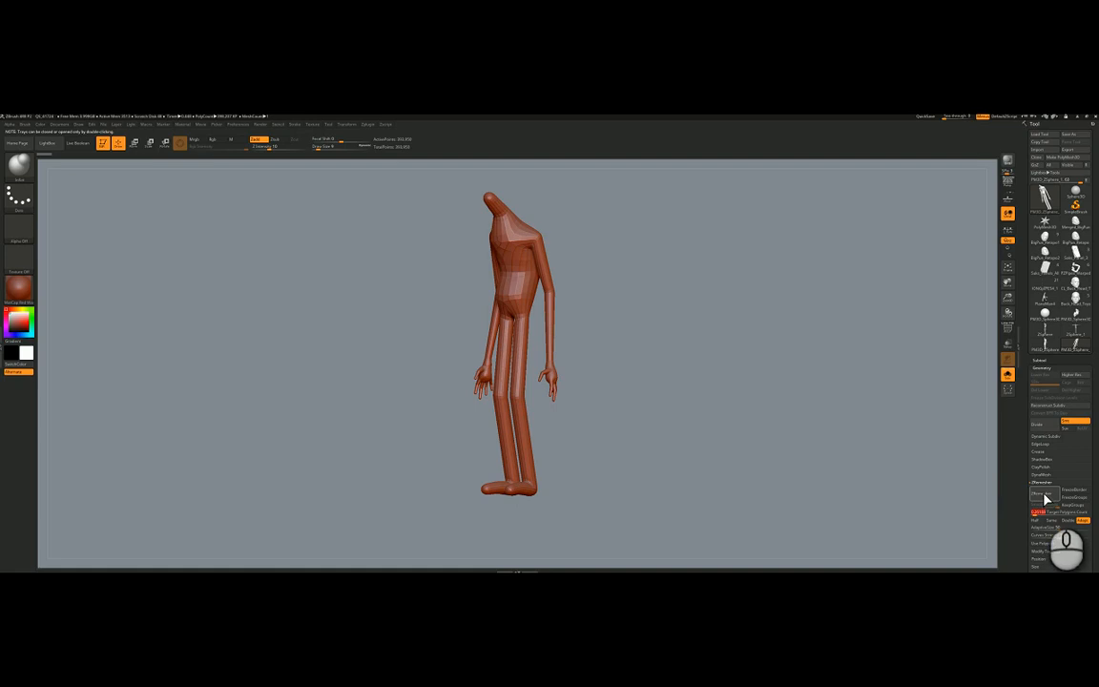
click(1044, 495)
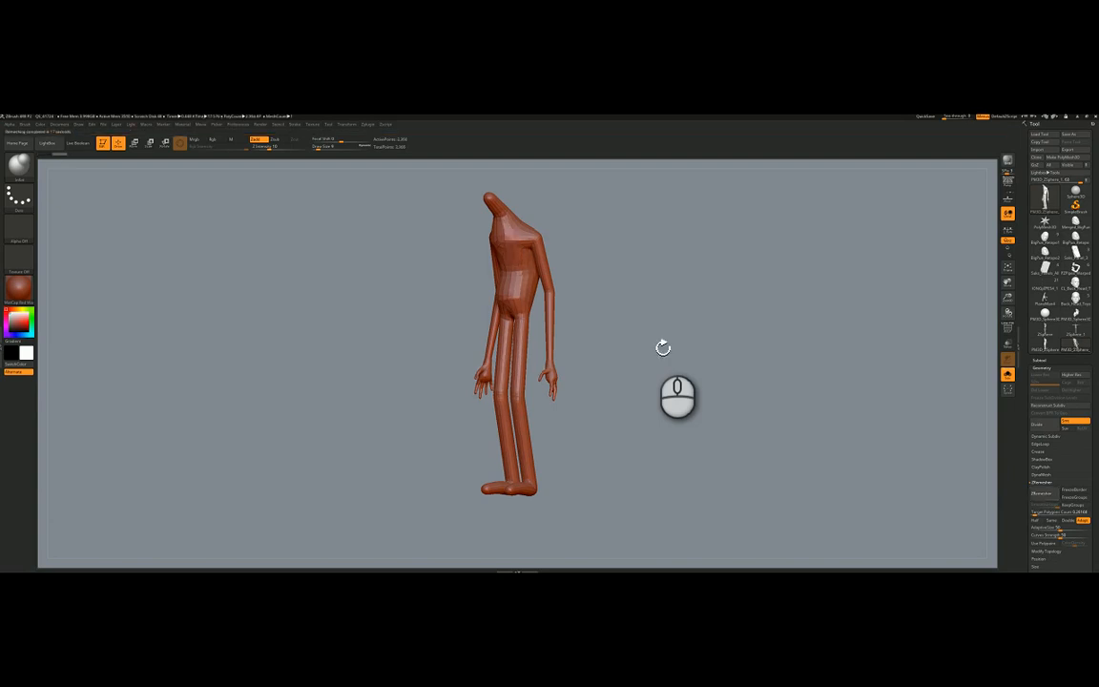
Step: Inspect the remeshed polygon flow around the hand with the wireframe display and subdivide the mesh once
key(space)
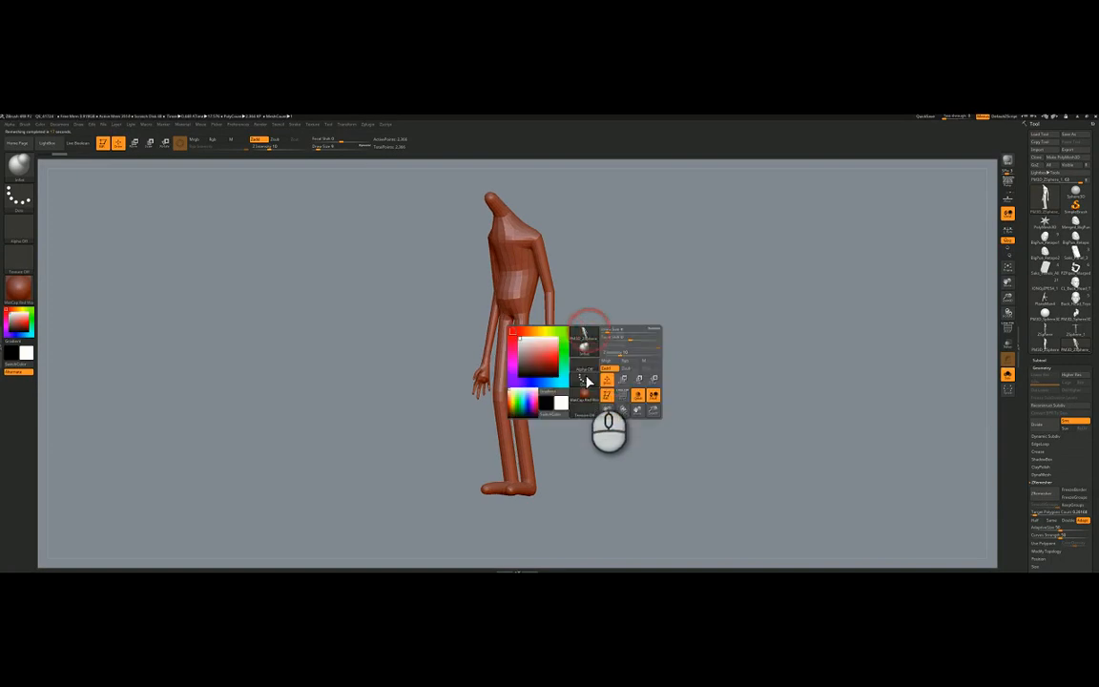
drag(680, 401, 652, 401)
ctrl+right_drag(511, 397, 658, 469)
right_drag(452, 374, 442, 348)
right_drag(360, 380, 553, 334)
key(shift+f)
right_click(513, 365)
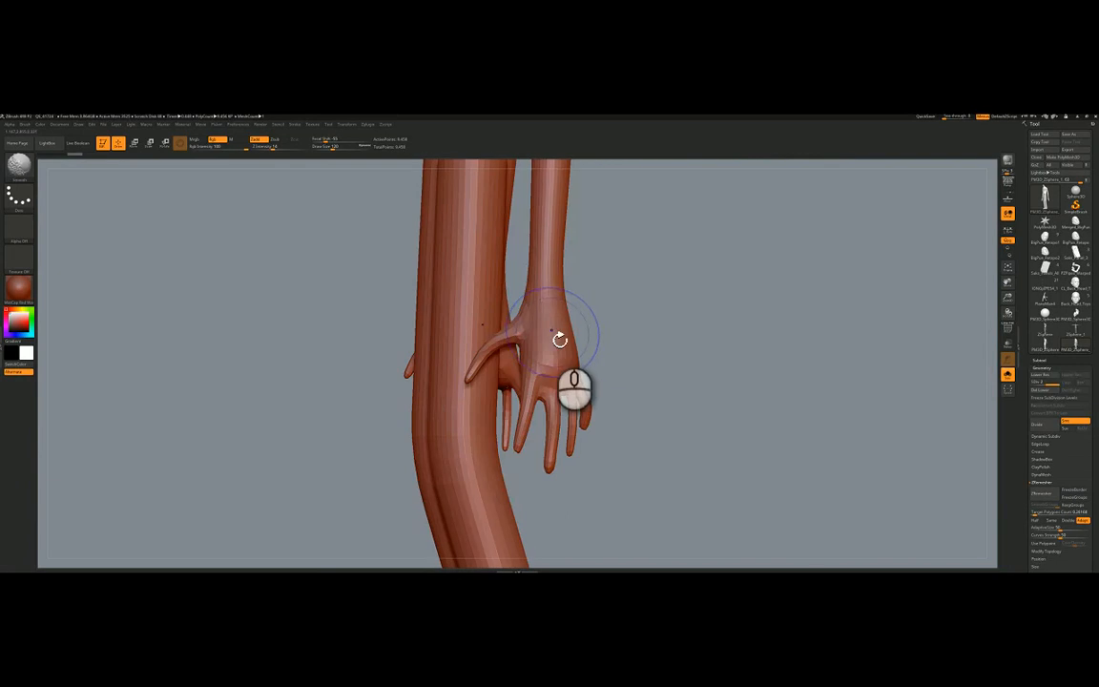
Step: Smooth the palm and thumb base at the lowest subdivision level, and return to level 2 with the whole figure in view
key(shift+d)
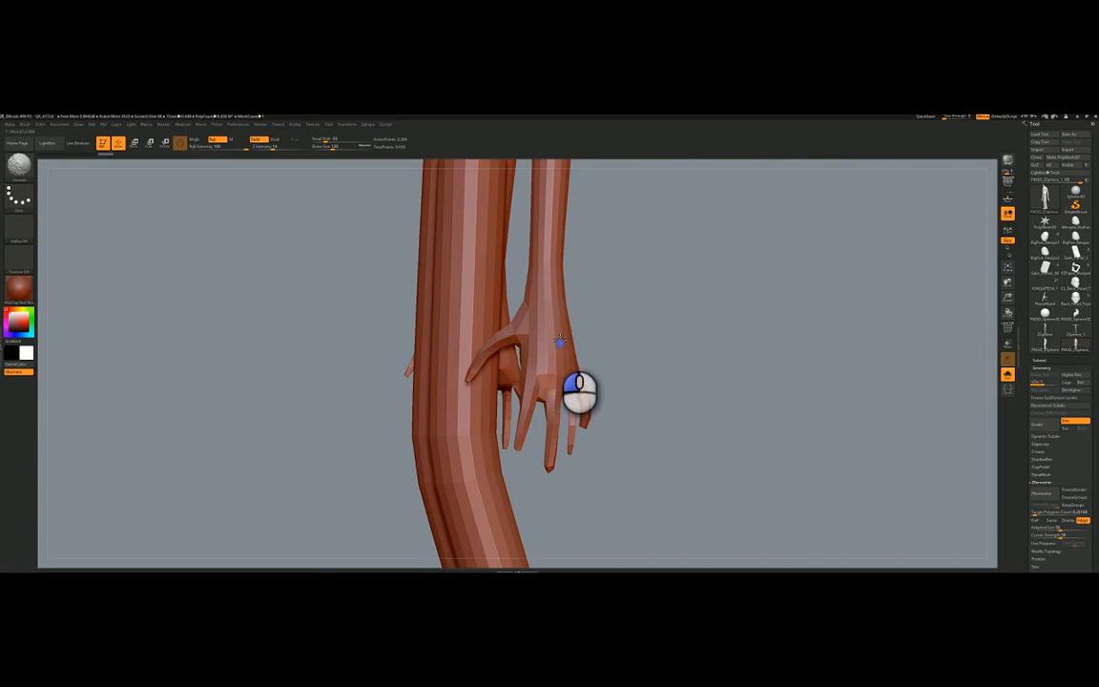
right_drag(559, 352, 516, 369)
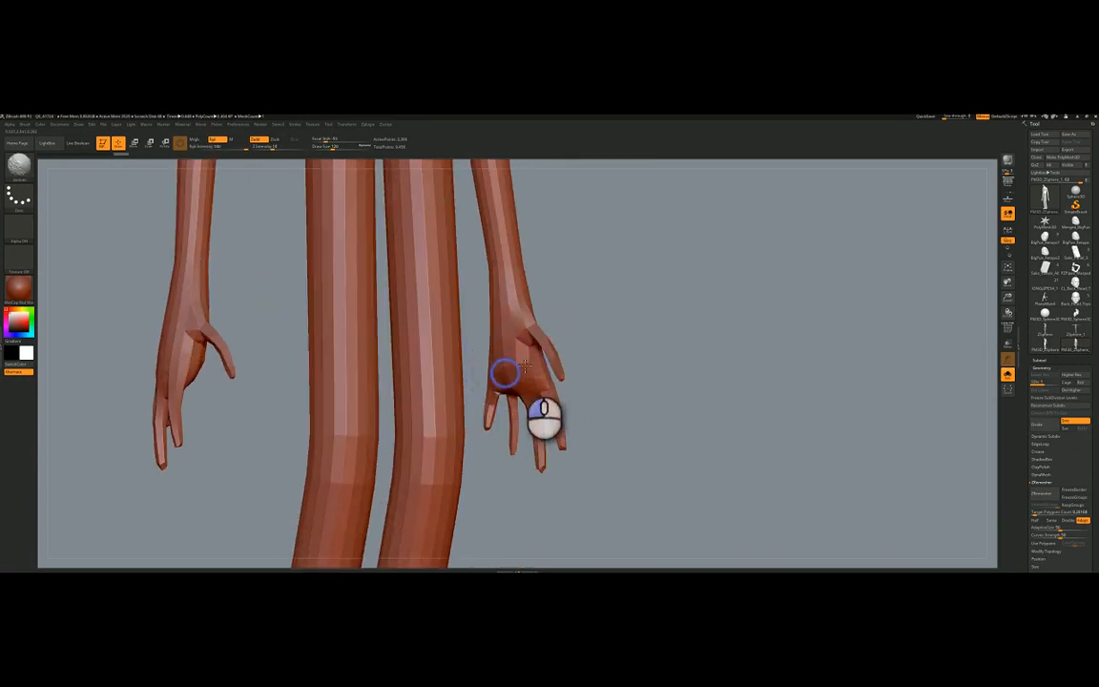
right_click(524, 364)
drag(526, 362, 516, 373)
right_drag(505, 354, 595, 347)
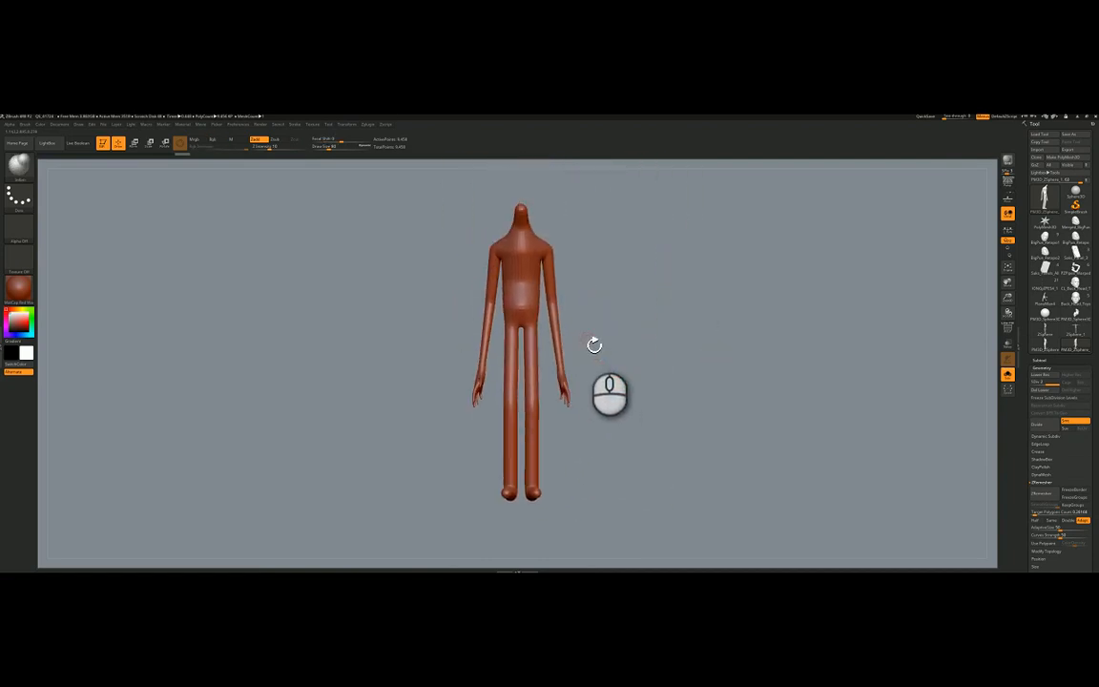